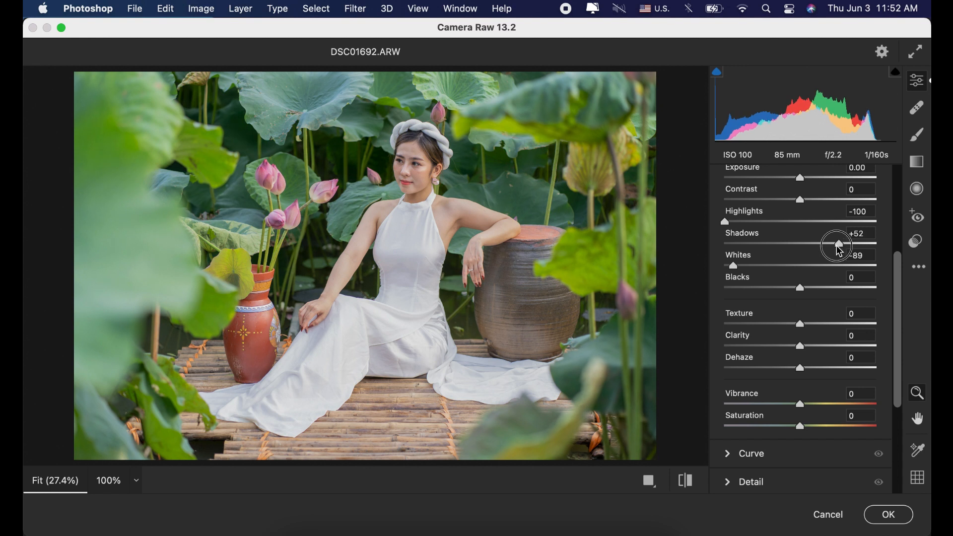
Set Clarity to -2 and Contrast to +2, apply the Camera Raw adjustments and compare the layer with the original
mouse_move(802, 404)
left_mouse_down()
mouse_move(823, 402)
mouse_move(802, 403)
left_mouse_up()
mouse_move(802, 346)
left_mouse_down()
mouse_move(818, 353)
mouse_move(817, 343)
mouse_move(800, 346)
left_mouse_up()
scroll(802, 332, "up", 3)
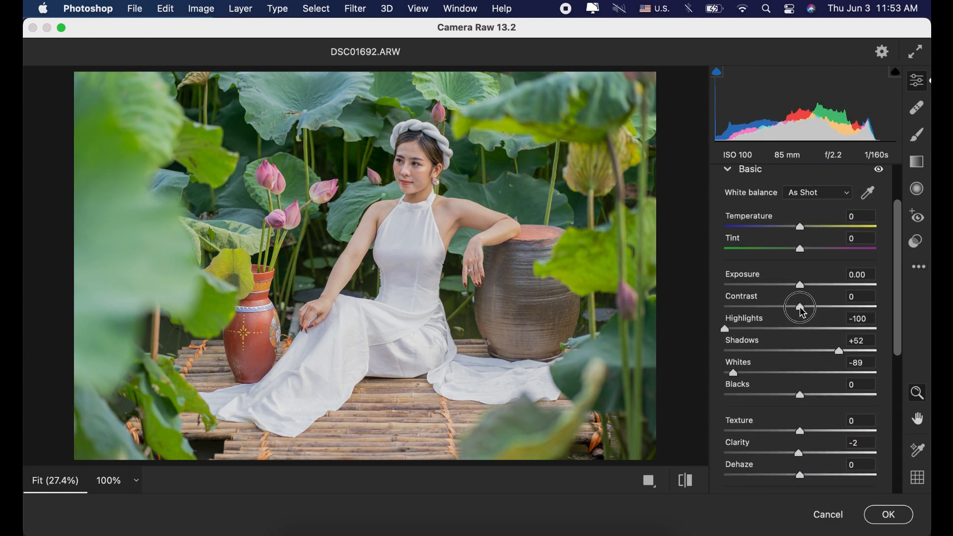
mouse_move(804, 312)
left_mouse_down()
mouse_move(814, 307)
mouse_move(805, 314)
left_mouse_up()
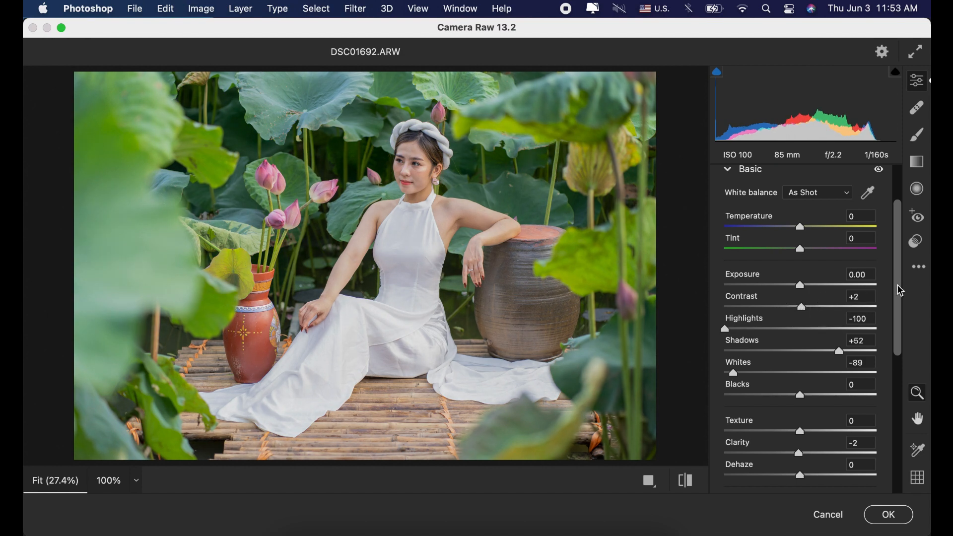
left_click_drag(897, 285, 891, 421)
left_click(887, 513)
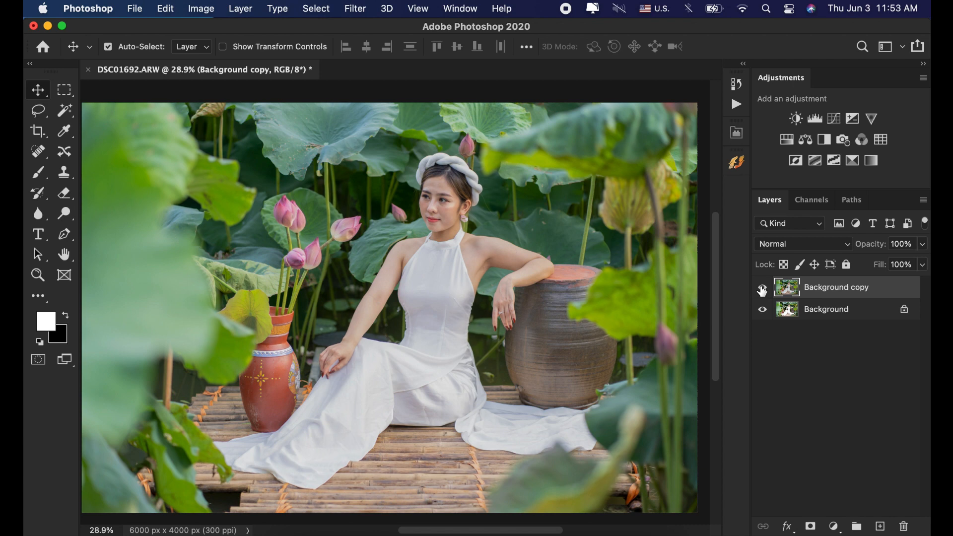
left_click(762, 289)
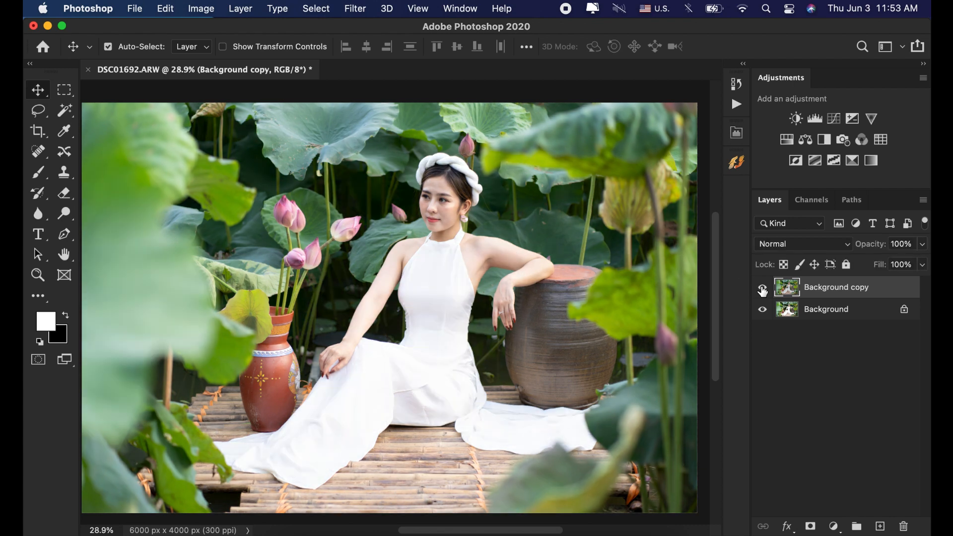
left_click(762, 289)
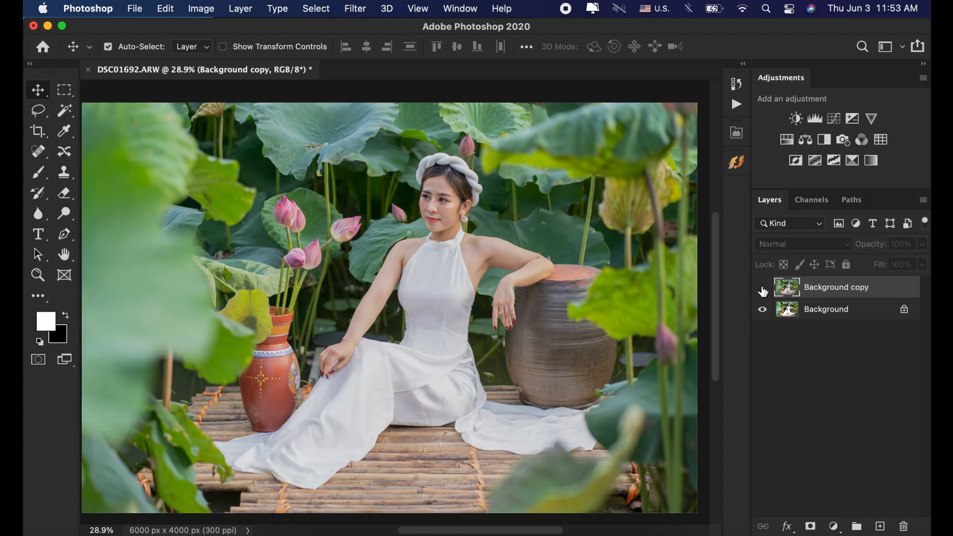
Duplicate the Background copy layer and name the duplicate "clear"
left_click_drag(837, 292, 881, 530)
double_click(837, 285)
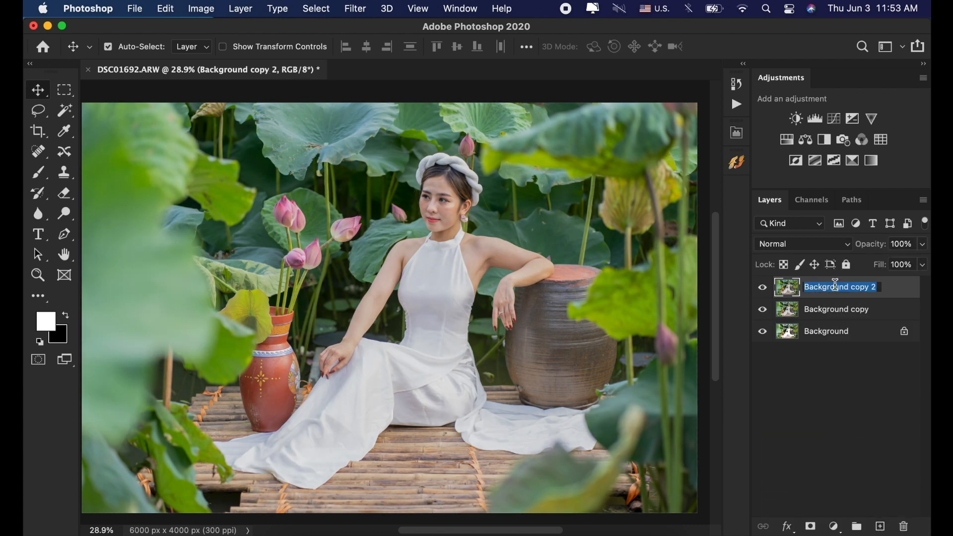
type("clear")
key("Return")
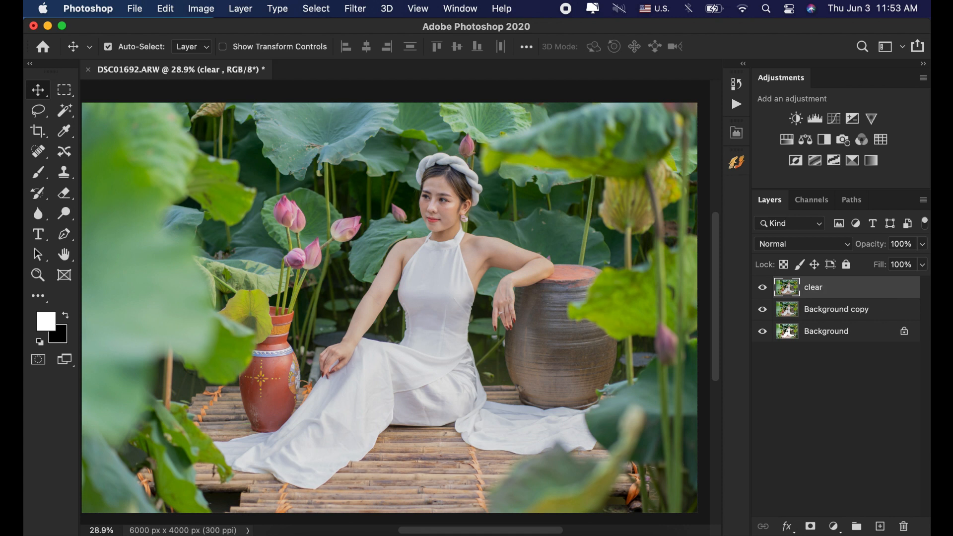
Heal the stray hairs and blemishes on the woman's forehead with the Healing Brush at size 9, sampling nearby clean skin
left_click(42, 157)
left_click(86, 181)
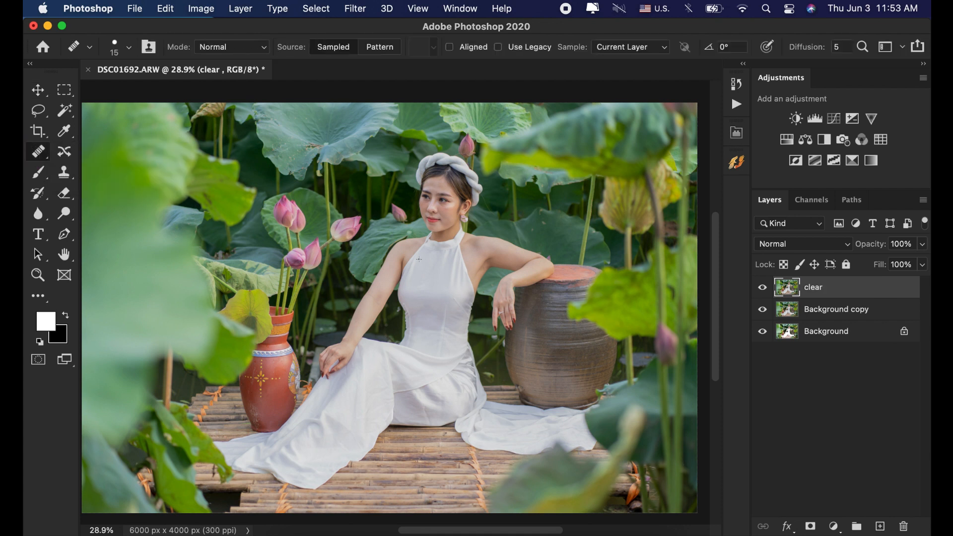
scroll(446, 209, "up", 10)
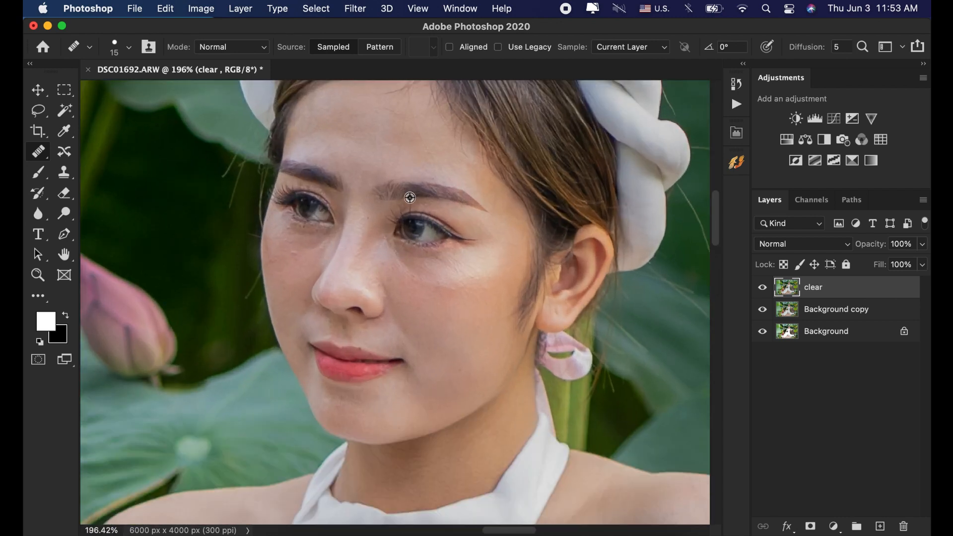
scroll(410, 197, "up", 5)
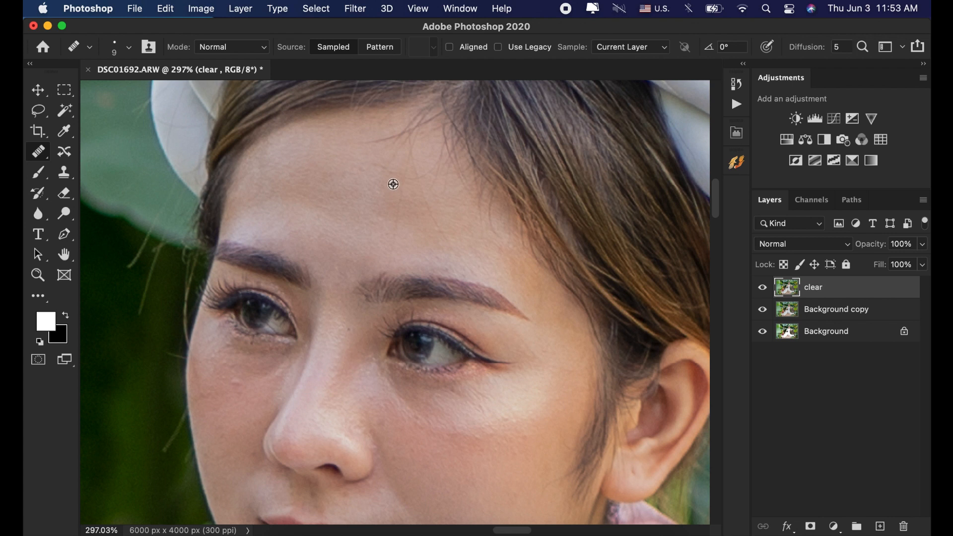
left_click(393, 184, "alt")
left_click_drag(402, 187, 402, 198)
left_click_drag(394, 245, 395, 248)
left_click(411, 191, "alt")
left_click_drag(419, 184, 442, 230)
left_click(411, 176, "alt")
mouse_move(432, 163)
left_mouse_down()
mouse_move(428, 199)
mouse_move(431, 185)
mouse_move(402, 187)
left_mouse_up()
left_click(421, 152, "alt")
Heal the small blemishes on the far cheek, below the eye beside the nose, with the Healing Brush
scroll(345, 190, "down", 1)
scroll(345, 191, "down", 5)
scroll(325, 238, "down", 2)
scroll(315, 219, "up", 5)
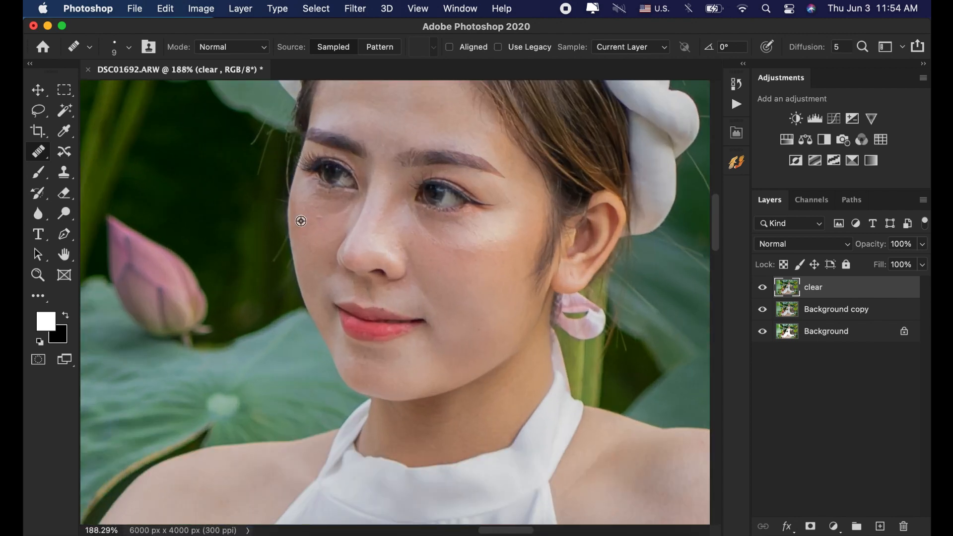
scroll(303, 221, "up", 1)
left_click_drag(303, 222, 222, 249)
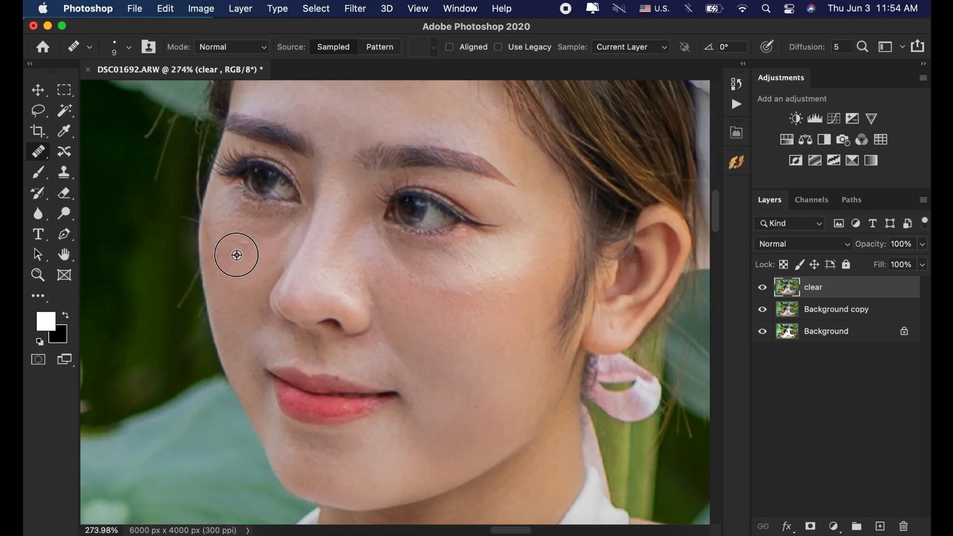
left_click(250, 247)
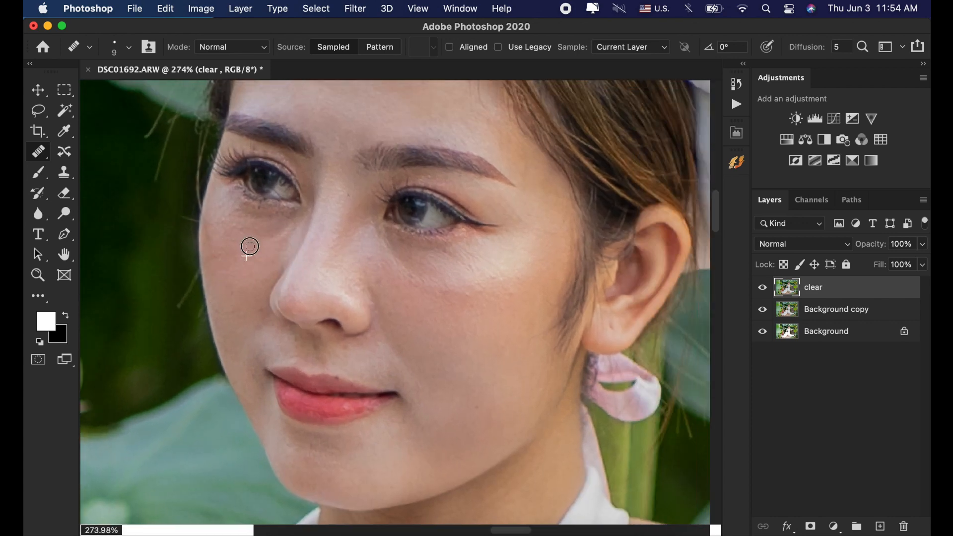
left_click(232, 223, "alt")
left_click(236, 234)
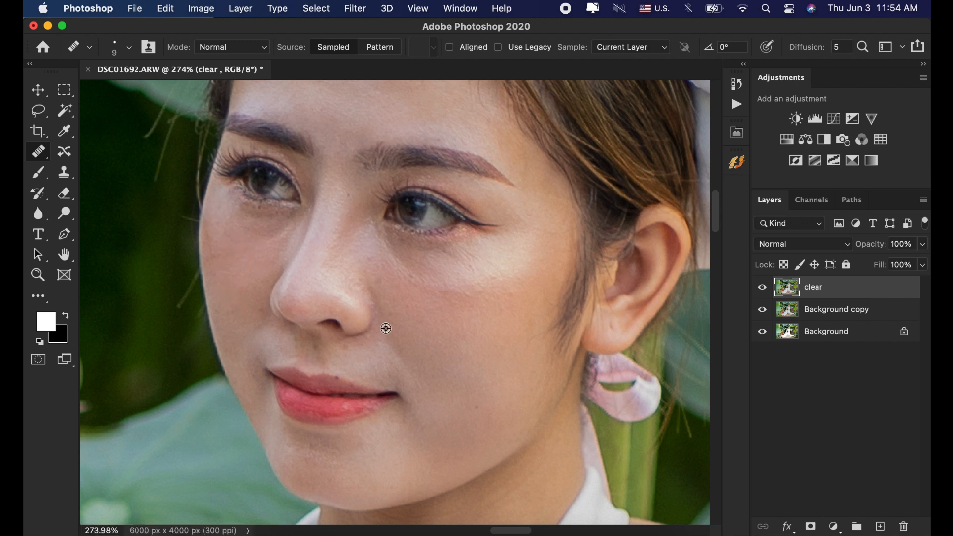
Heal the spots on the near cheek and around the mouth using sampled cheek skin
left_click(479, 285, "alt")
left_click(497, 291)
left_click(491, 264)
scroll(424, 321, "up", 1)
left_click_drag(424, 303, 435, 189)
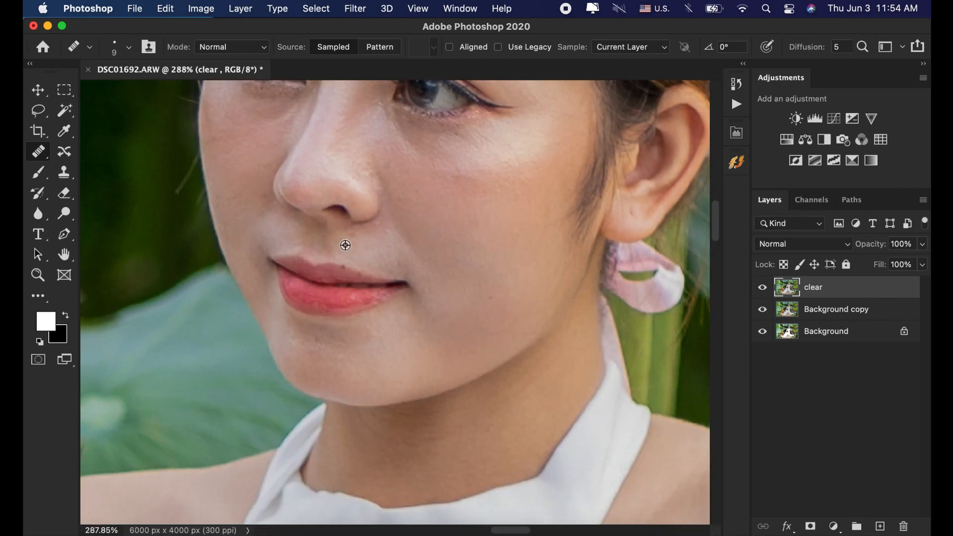
scroll(304, 355, "up", 1)
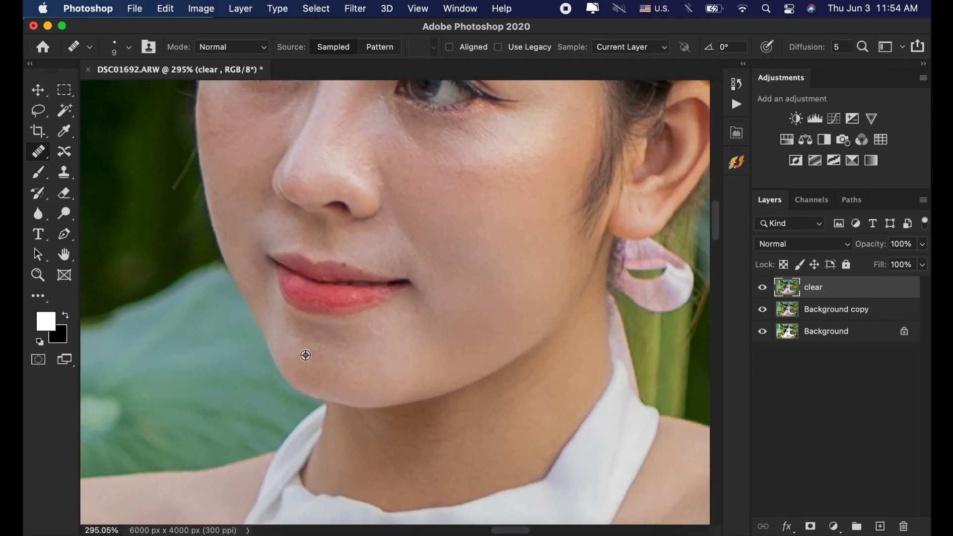
Remove the small moles from the raised upper arm and the chest beside the dress with the Healing Brush at size 15
scroll(304, 355, "down", 3)
left_click_drag(365, 361, 322, 221)
scroll(359, 334, "up", 1)
scroll(359, 334, "down", 10)
left_click_drag(364, 398, 436, 153)
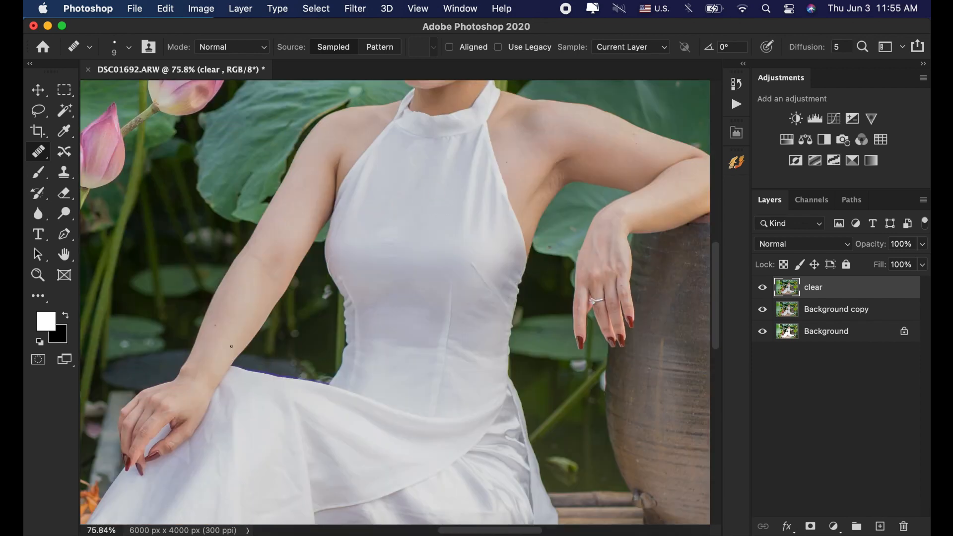
scroll(189, 339, "up", 8)
left_click_drag(398, 319, 87, 323)
left_click_drag(585, 198, 109, 348)
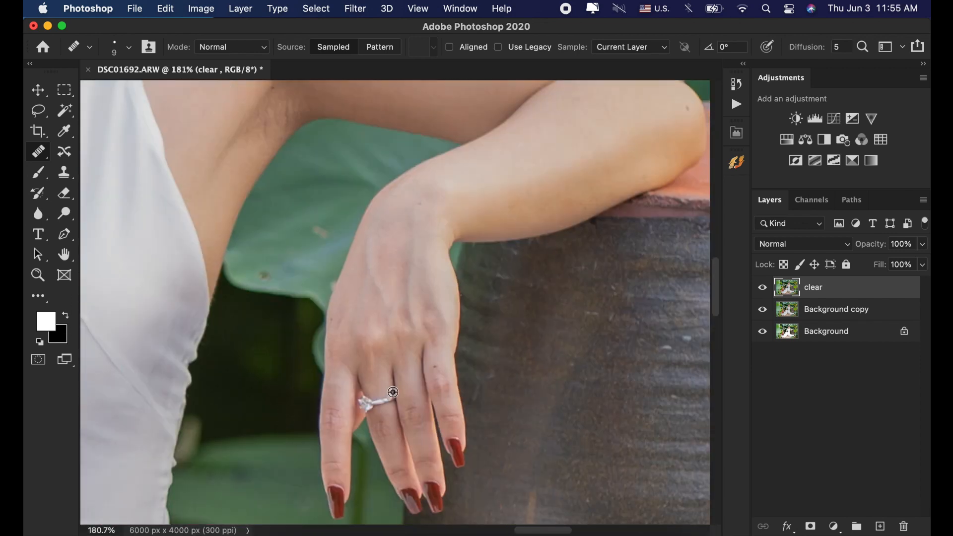
left_click_drag(318, 161, 400, 374)
scroll(516, 280, "up", 1)
scroll(516, 280, "up", 1)
key("bracketright")
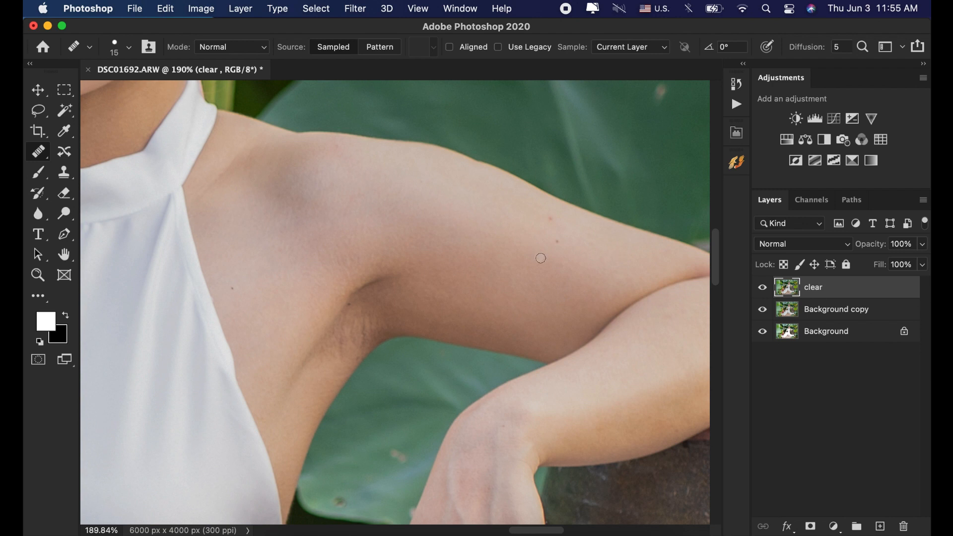
scroll(540, 258, "up", 1)
left_click_drag(552, 276, 498, 302)
left_click(503, 266)
left_click(496, 243)
left_click_drag(402, 335, 531, 234)
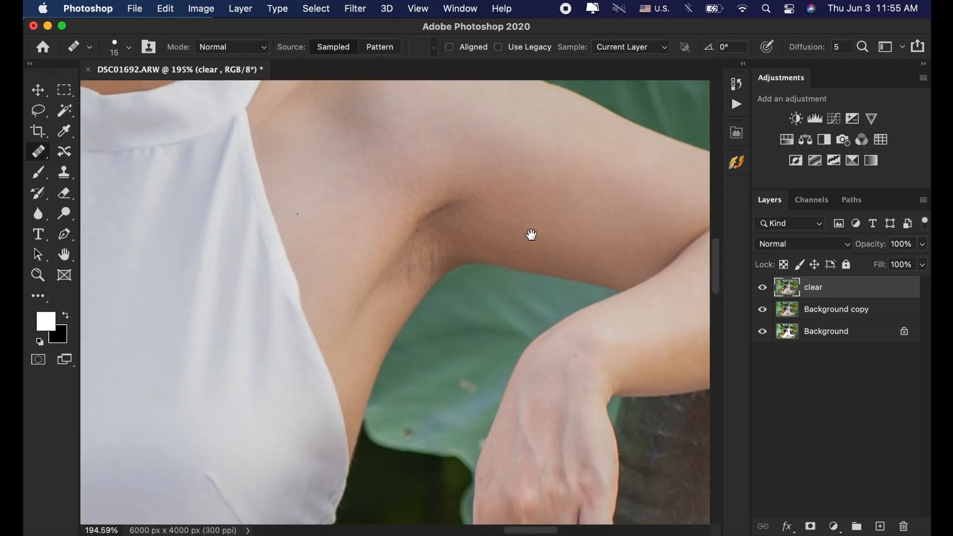
left_click(298, 215)
Heal the dark creases in the underarm with the Healing Brush at size 9, sampling adjacent skin
scroll(412, 302, "up", 6)
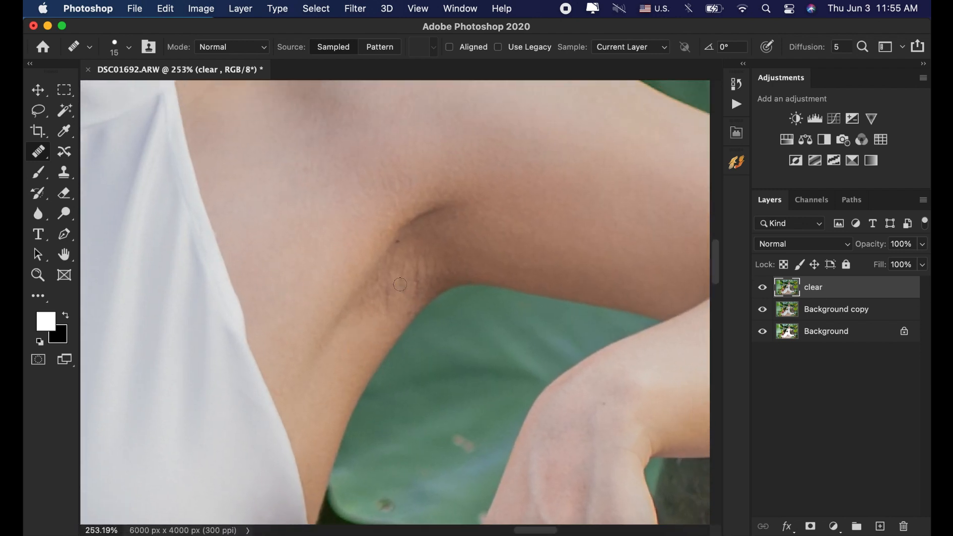
scroll(400, 271, "up", 3)
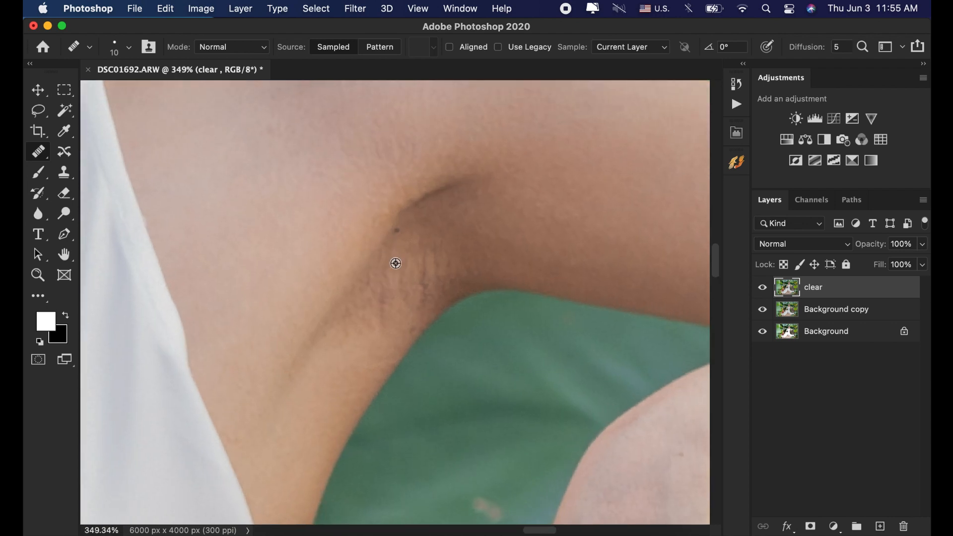
left_click(396, 261, "alt")
left_click(400, 274)
left_click(406, 303)
left_click(415, 256, "alt")
left_click(422, 273)
left_click(415, 297)
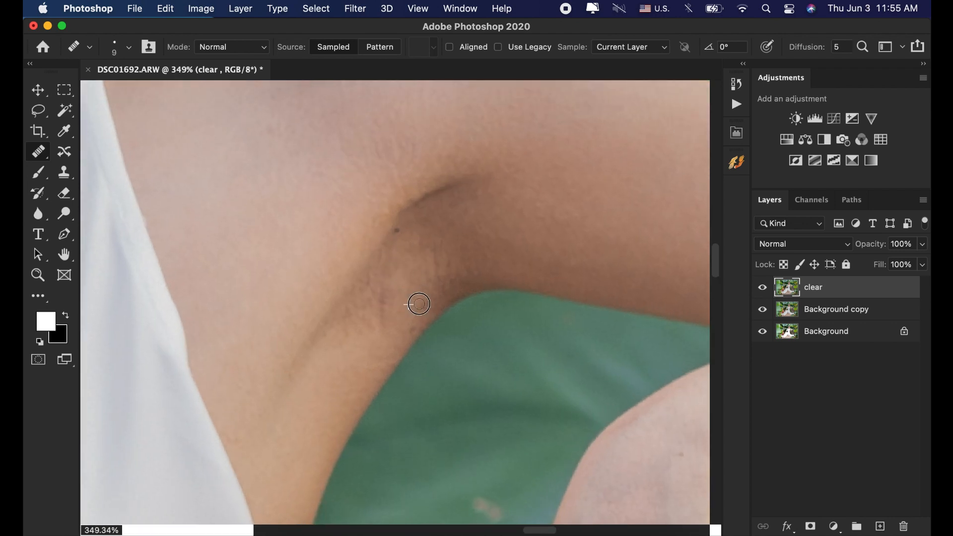
left_click(411, 328)
left_click(387, 308)
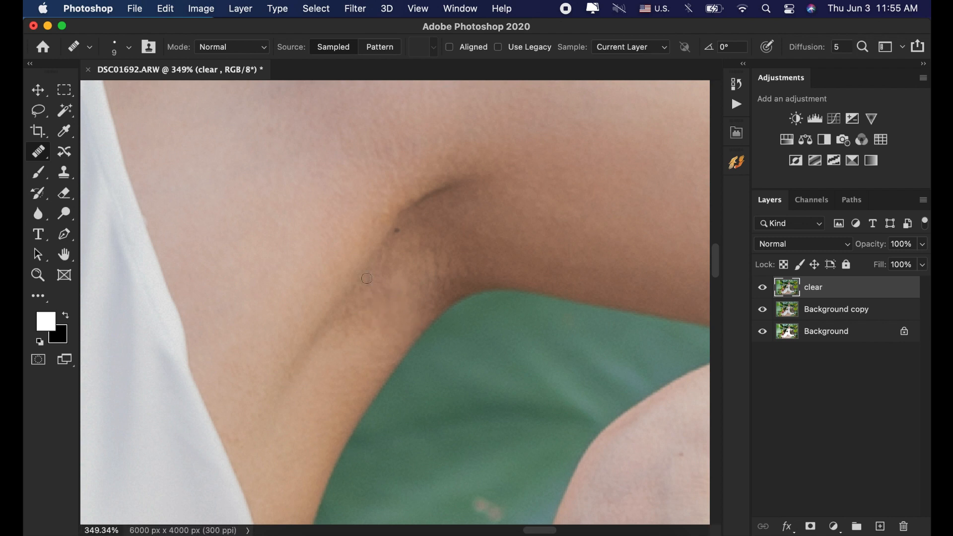
left_click(433, 277)
left_click(421, 262, "alt")
mouse_move(425, 263)
left_mouse_down()
mouse_move(424, 277)
mouse_move(442, 277)
left_mouse_up()
left_click(444, 277)
Clean up the light streaks on the large clay pot and the scuffs on the red vase with the Healing Brush at size 30
scroll(380, 308, "down", 4)
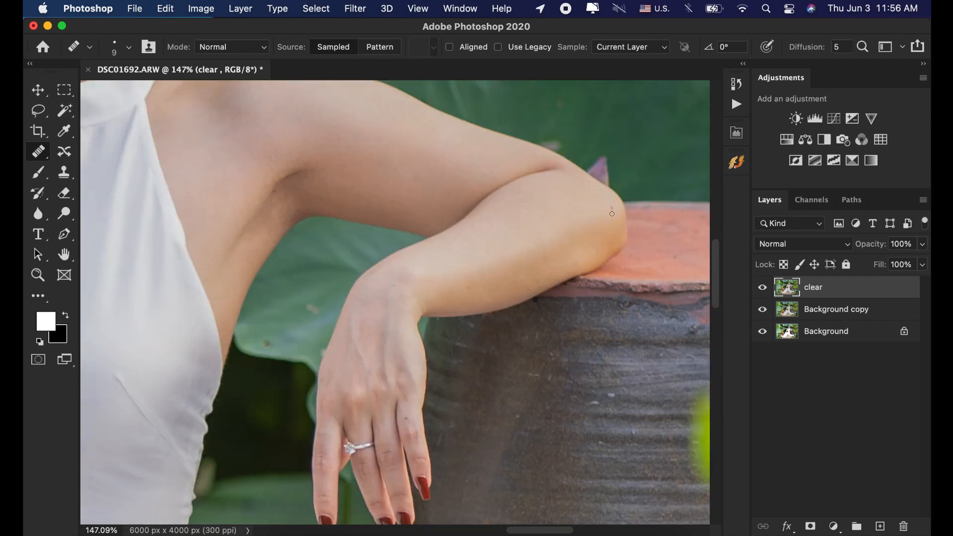
scroll(546, 198, "down", 4)
scroll(494, 188, "up", 3)
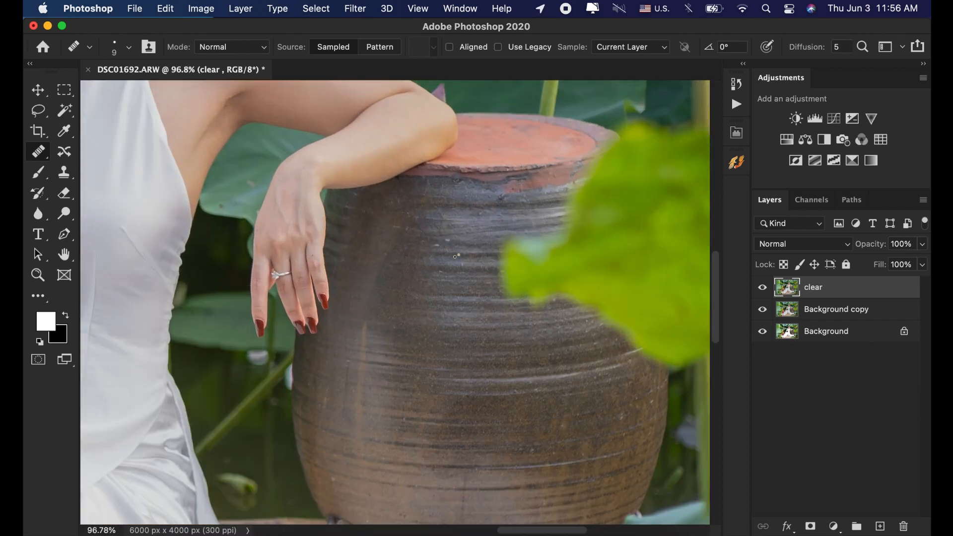
scroll(440, 254, "down", 3)
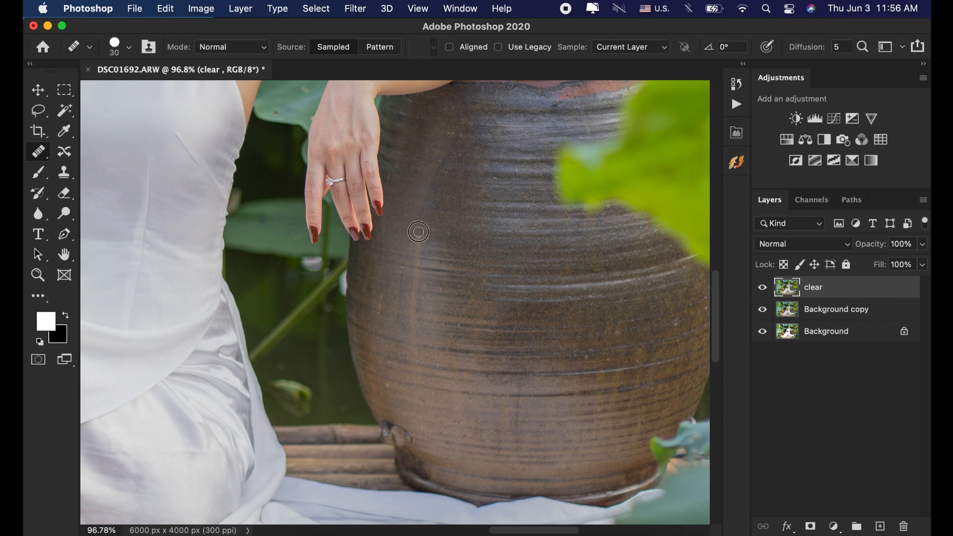
scroll(496, 314, "down", 5)
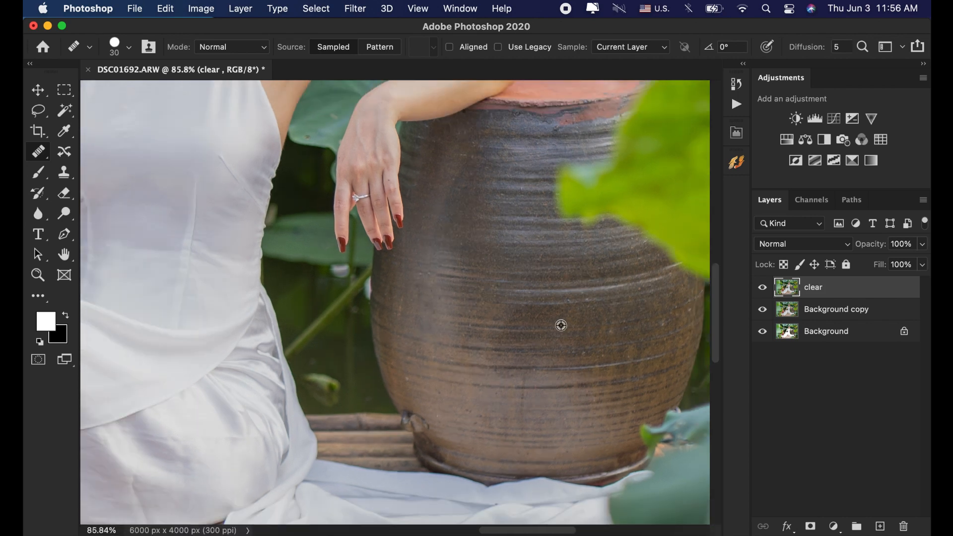
scroll(457, 258, "up", 1)
scroll(275, 287, "up", 4)
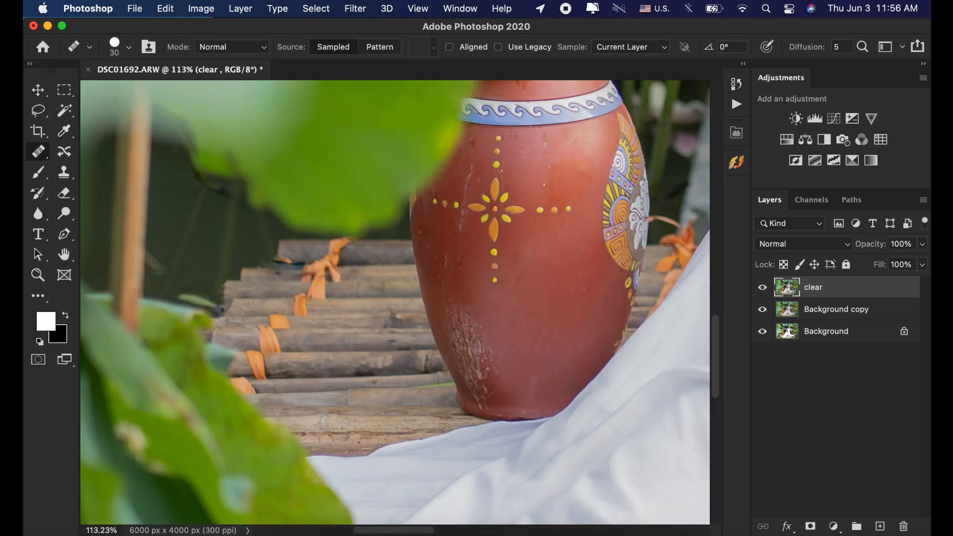
scroll(261, 298, "down", 2)
scroll(500, 320, "down", 3)
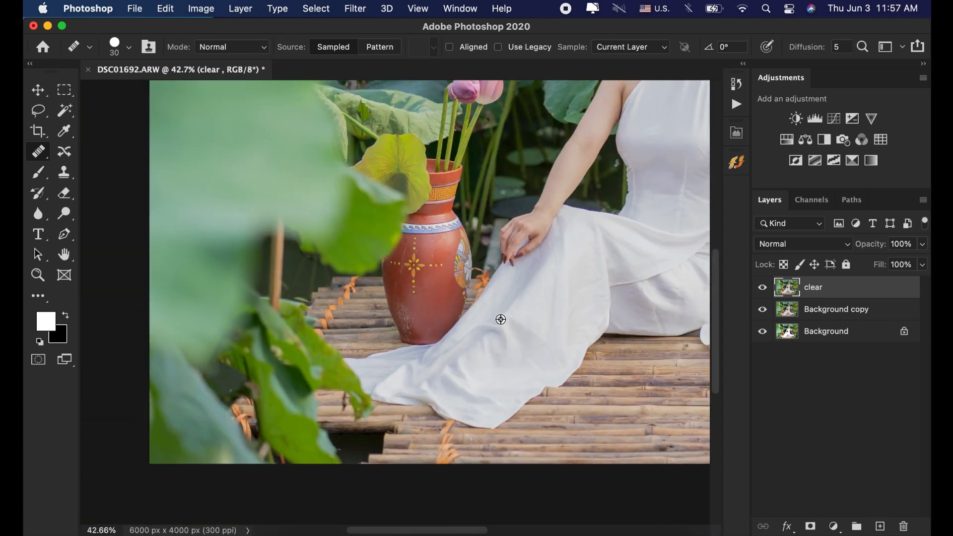
Patch the skin under the far eye with the Patch tool using smoother cheek skin, and clear the selection
scroll(548, 192, "up", 3)
scroll(547, 191, "up", 4)
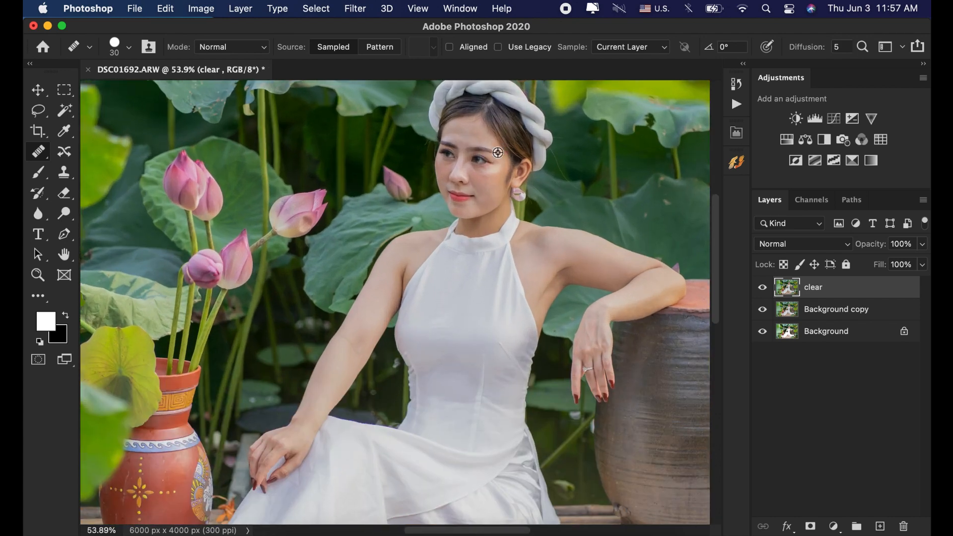
scroll(390, 210, "up", 3)
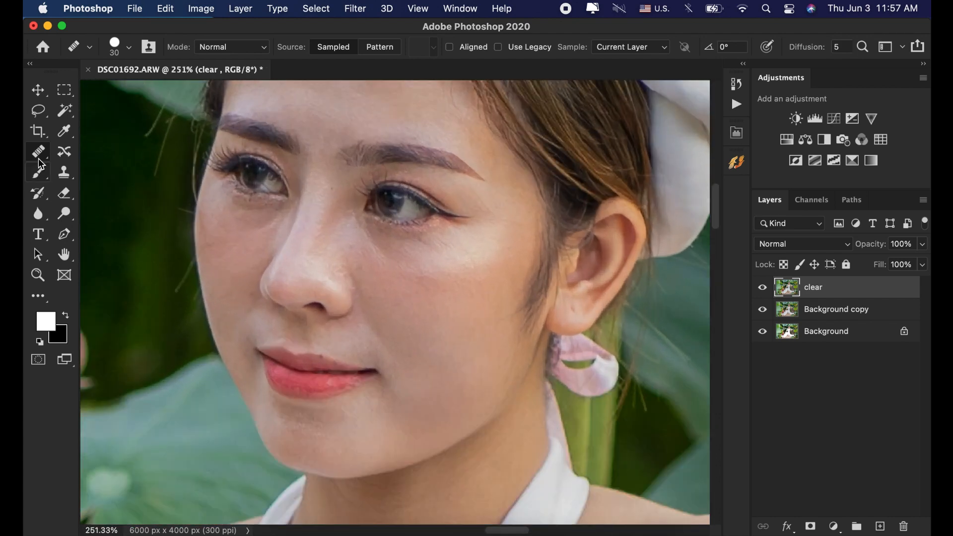
right_click(39, 156)
left_click(100, 175)
scroll(250, 251, "up", 2)
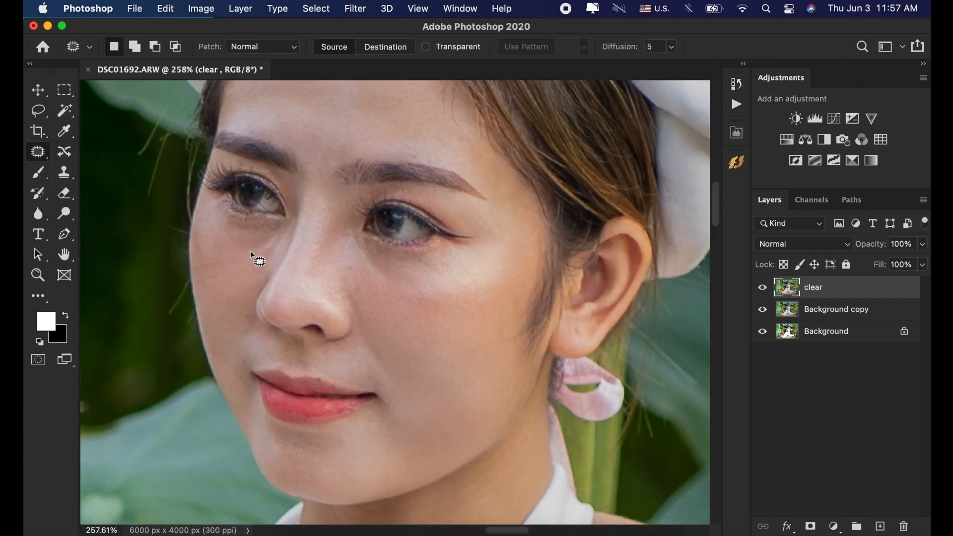
mouse_move(228, 231)
left_mouse_down()
mouse_move(298, 220)
mouse_move(253, 244)
mouse_move(247, 263)
left_mouse_up()
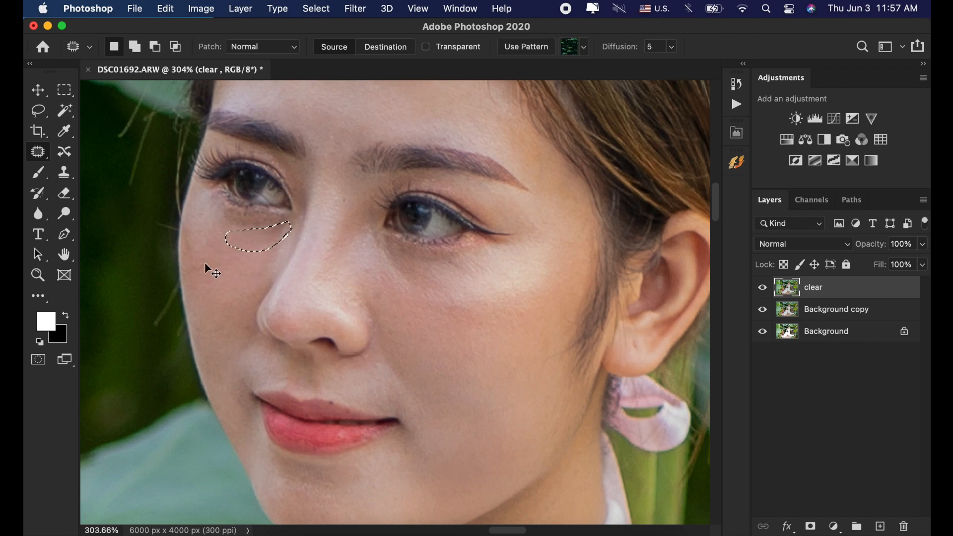
key("super+d")
scroll(461, 312, "down", 10)
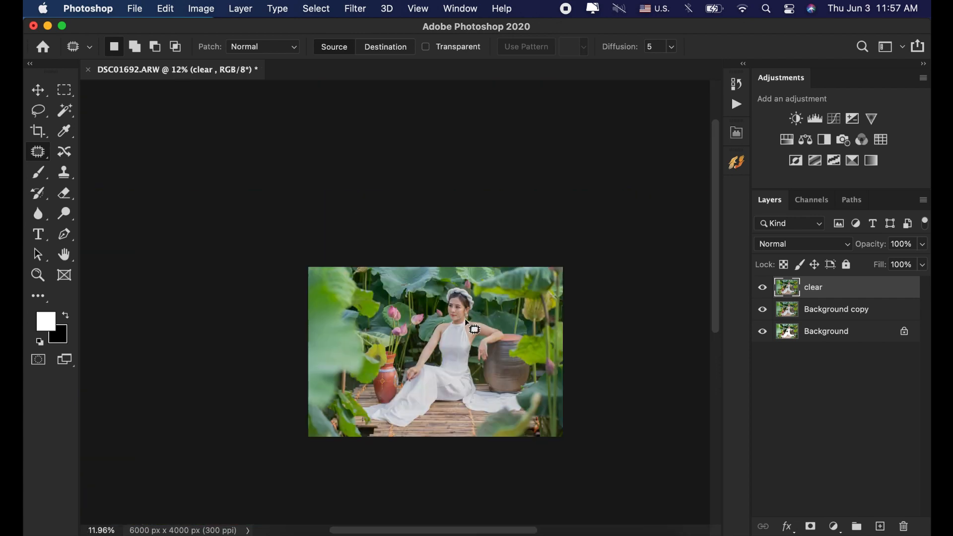
Stamp all visible layers into a new merged layer above the clear layer
scroll(506, 348, "up", 5)
scroll(337, 325, "down", 3)
right_click(336, 322)
key("ctrl+space")
left_click(405, 292)
left_click_drag(408, 268, 414, 266)
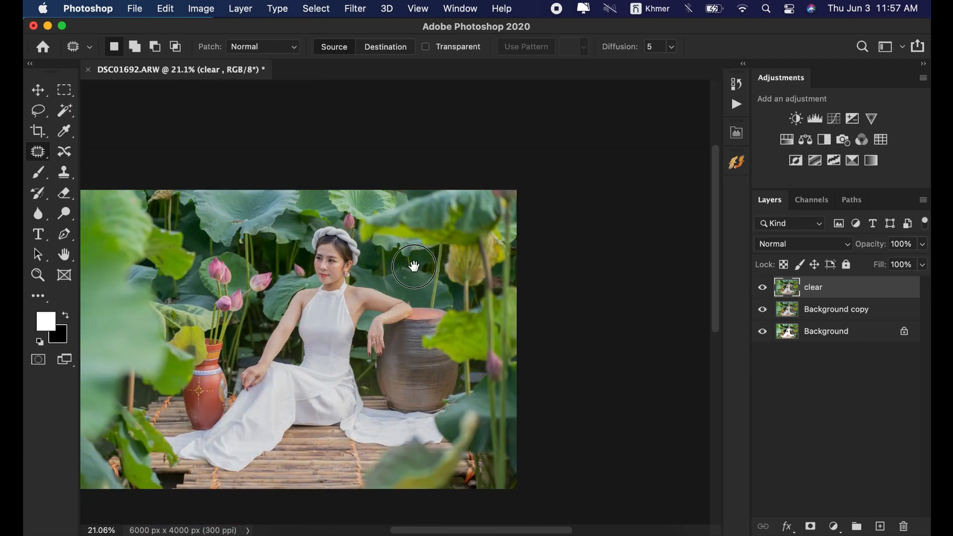
scroll(414, 266, "up", 4)
scroll(475, 239, "down", 2)
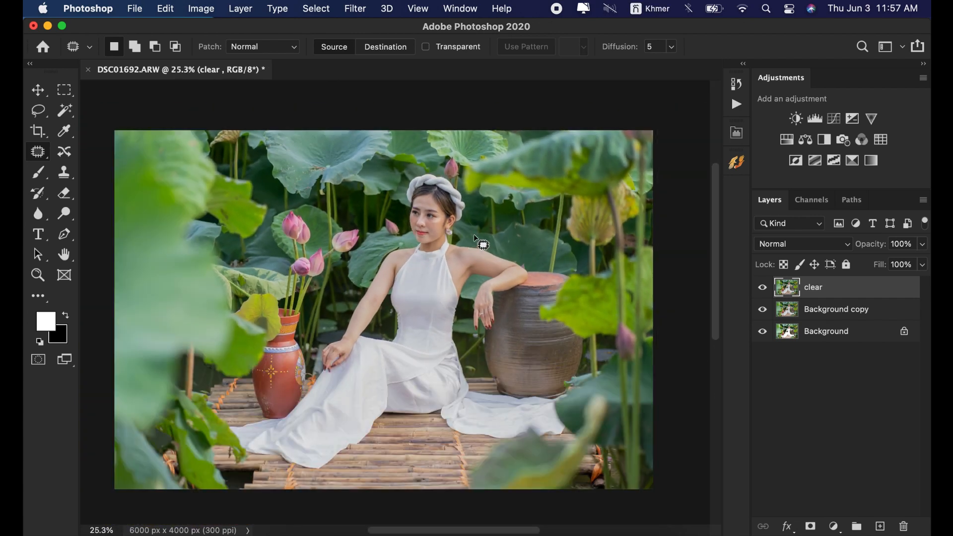
key("super+alt+shift+e")
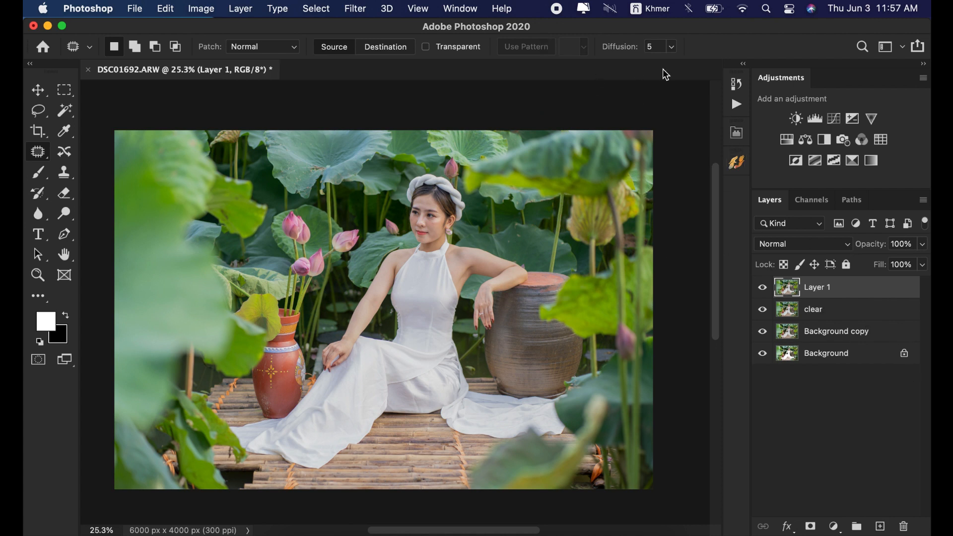
Run the Frequency Separation action on the merged layer and move the resulting group above Layer 1 copy 2, expanded
left_click(735, 105)
scroll(717, 221, "down", 3)
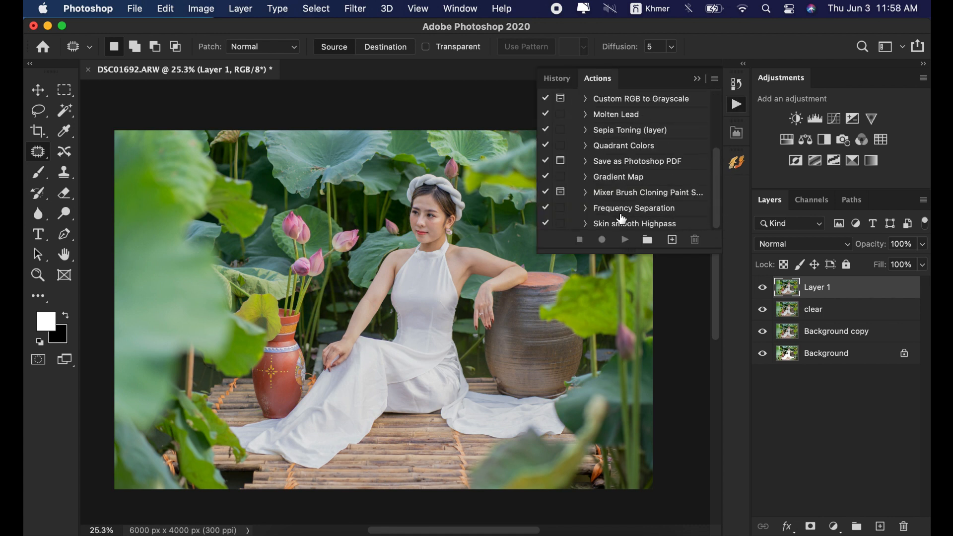
left_click(637, 210)
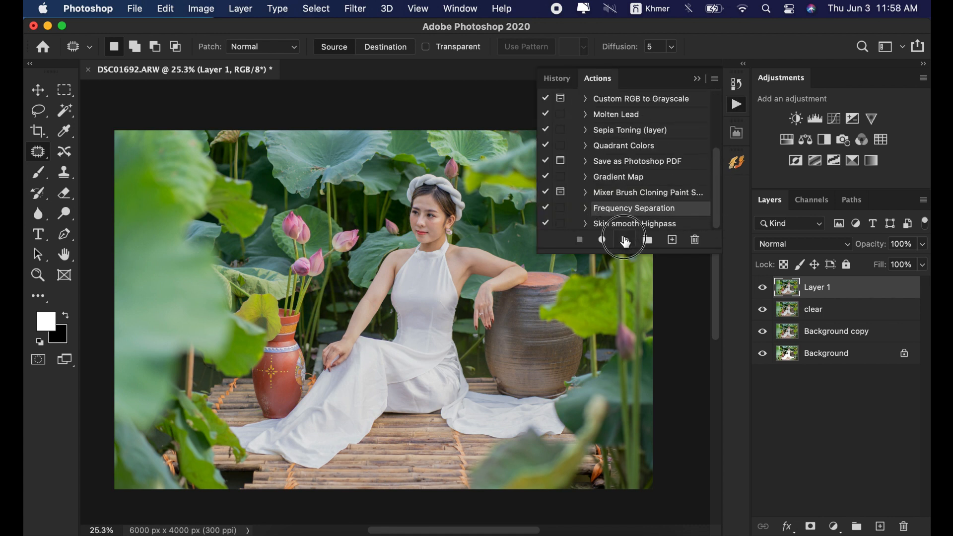
left_click(625, 241)
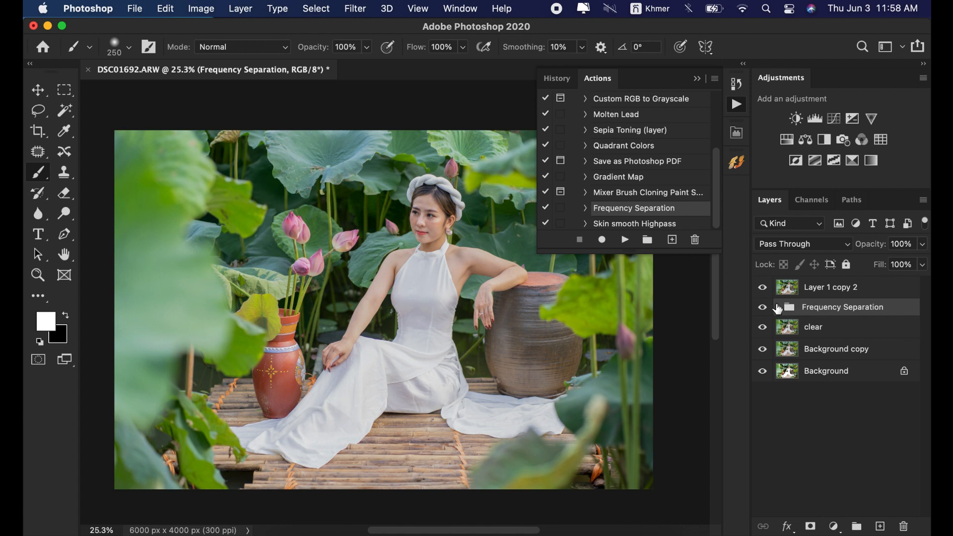
left_click_drag(789, 316, 809, 287)
left_click(781, 286)
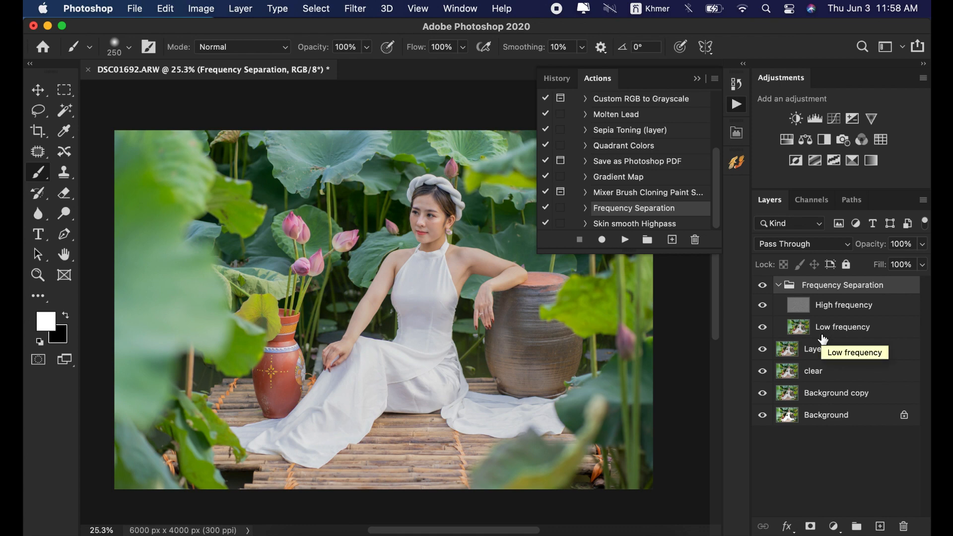
Check what the High frequency and Low frequency layers contribute by hiding and showing each one
left_click(762, 308)
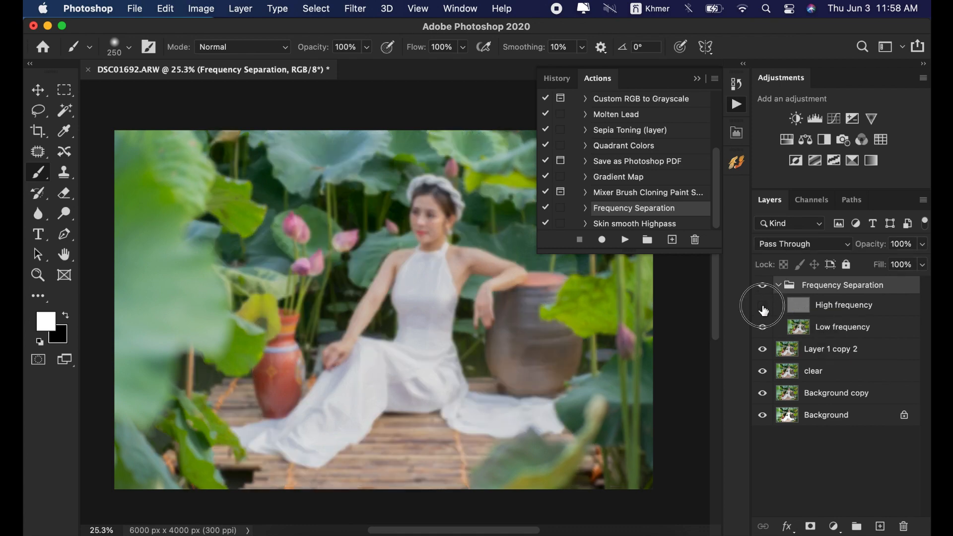
left_click(762, 307)
left_click(762, 327)
left_click(762, 327)
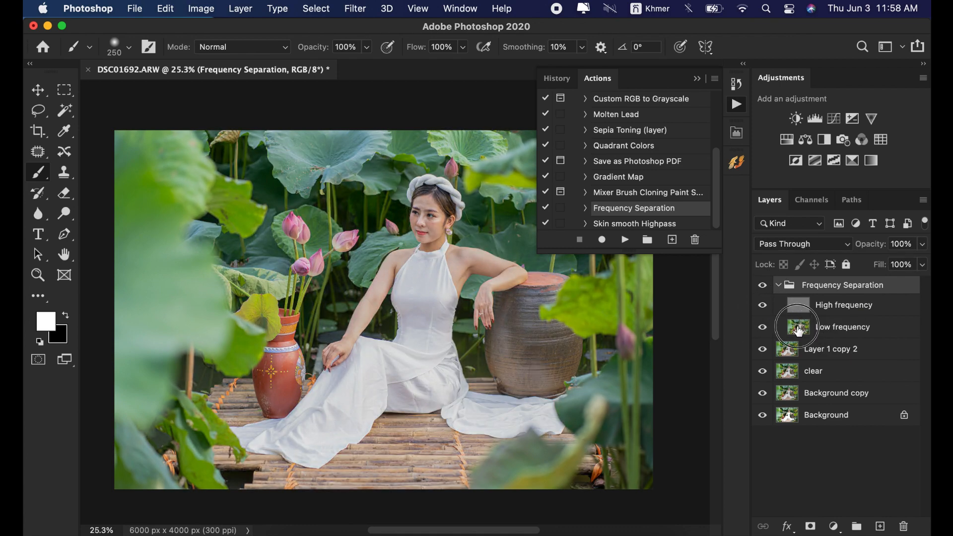
Select the Low frequency layer and switch to the Mixer Brush tool
left_click(814, 327)
scroll(429, 230, "up", 5)
scroll(429, 231, "up", 4)
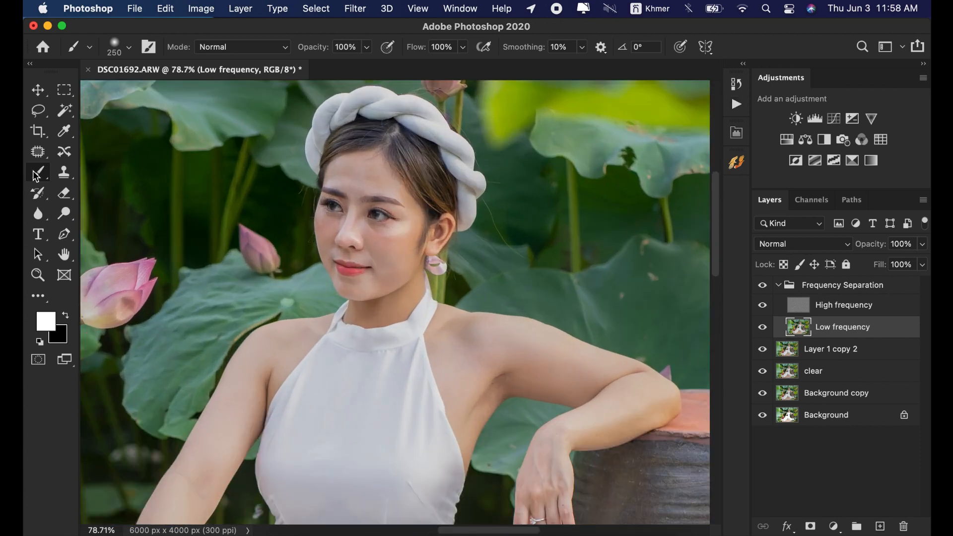
right_click(40, 177)
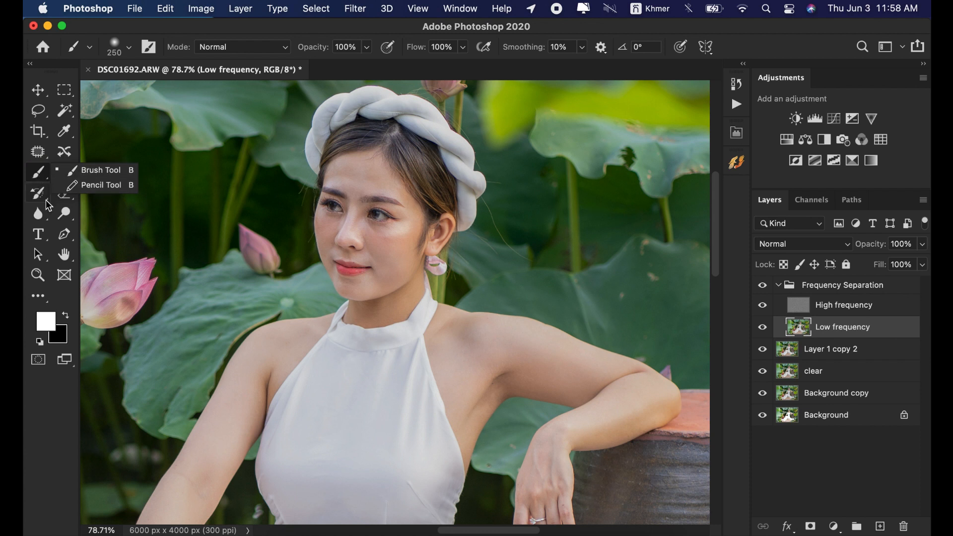
left_click(44, 296)
right_click(42, 296)
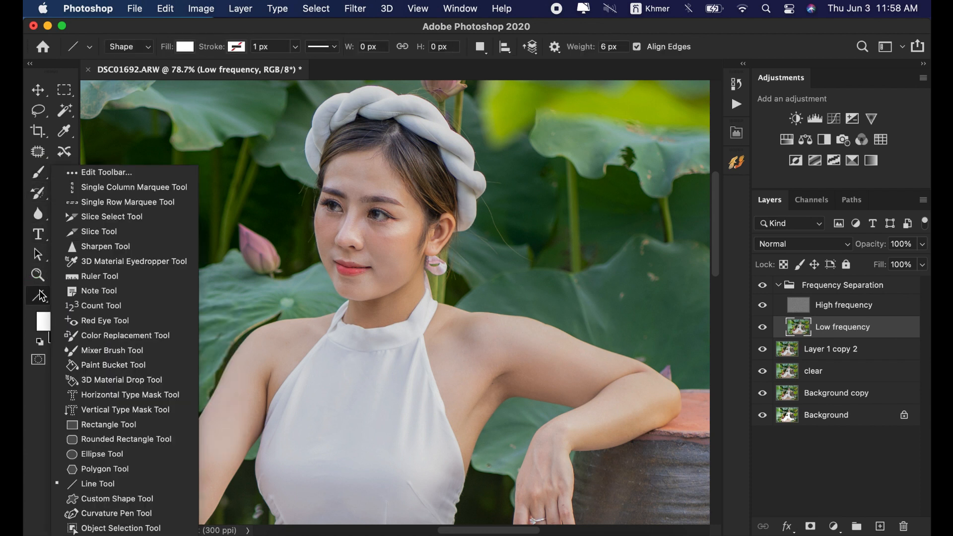
left_click(91, 350)
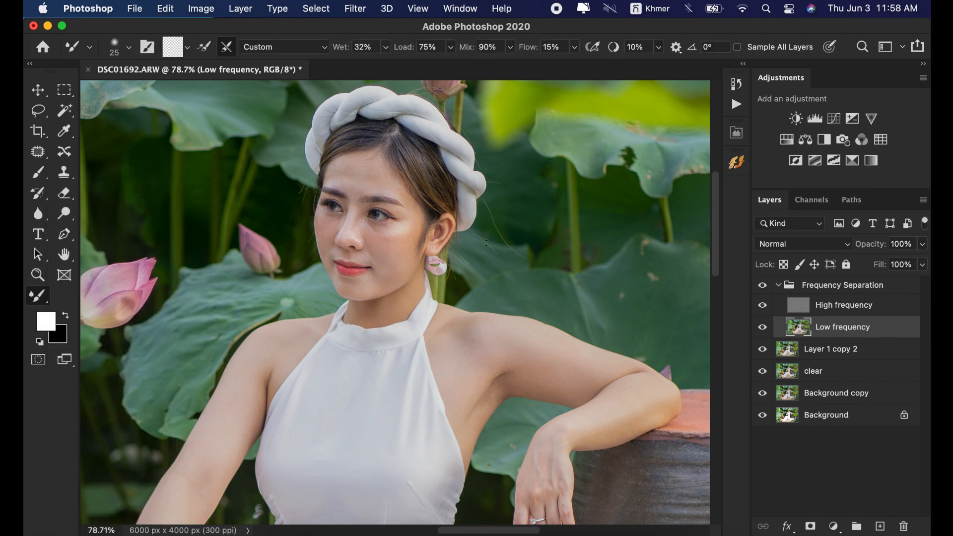
Hide the High frequency layer and blend the forehead tones on the Low frequency layer with the Mixer Brush at size 50
scroll(290, 275, "up", 8)
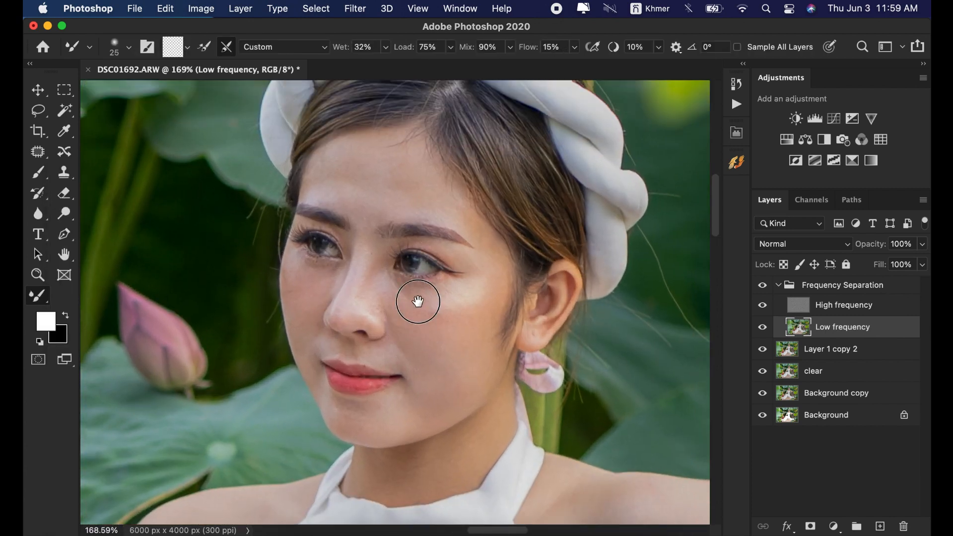
scroll(353, 239, "up", 2)
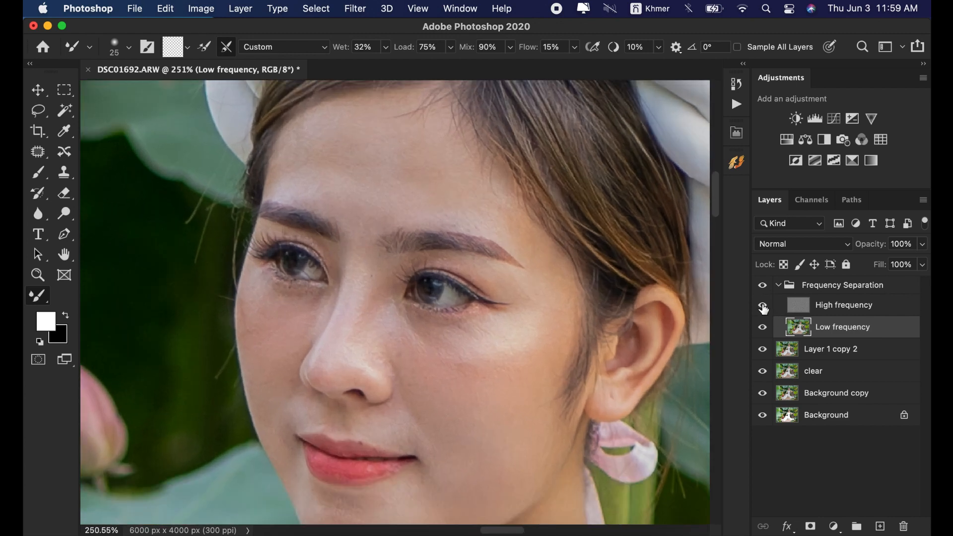
left_click(762, 307)
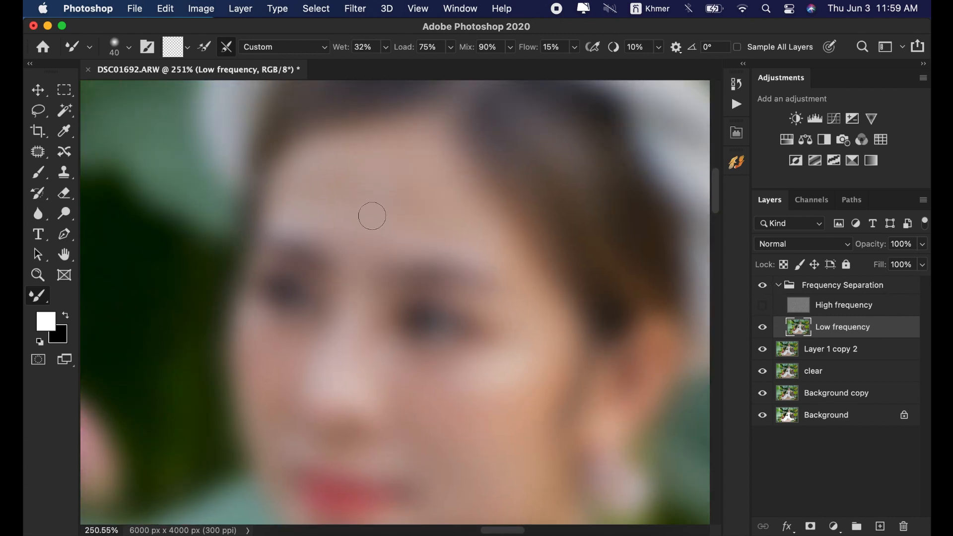
key("bracketright")
left_click_drag(323, 168, 336, 193)
mouse_move(407, 193)
left_mouse_down()
mouse_move(437, 198)
mouse_move(396, 204)
mouse_move(472, 217)
mouse_move(430, 221)
left_mouse_up()
mouse_move(421, 170)
left_mouse_down()
mouse_move(439, 224)
mouse_move(408, 202)
mouse_move(448, 237)
mouse_move(440, 219)
mouse_move(412, 239)
mouse_move(473, 228)
left_mouse_up()
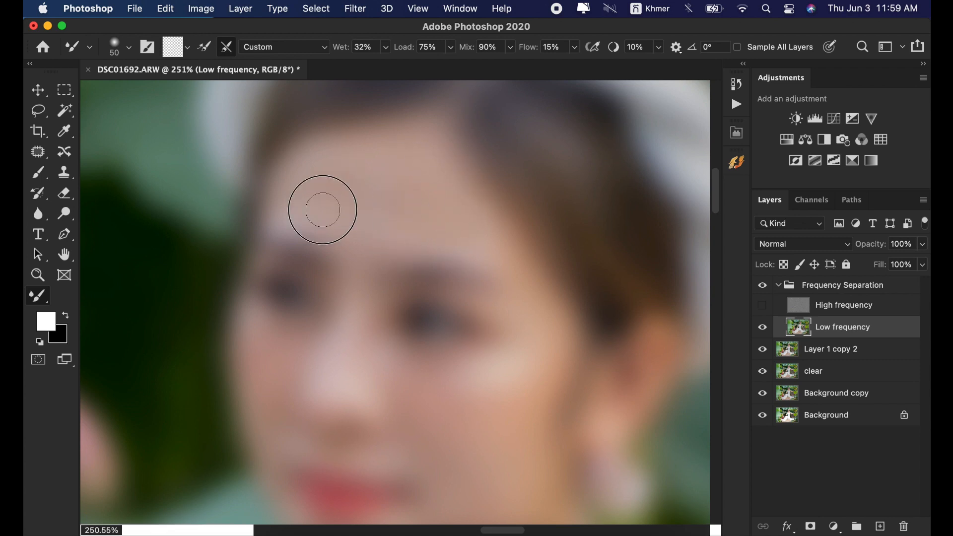
mouse_move(323, 208)
left_mouse_down()
mouse_move(328, 179)
mouse_move(295, 195)
mouse_move(341, 203)
mouse_move(367, 174)
left_mouse_up()
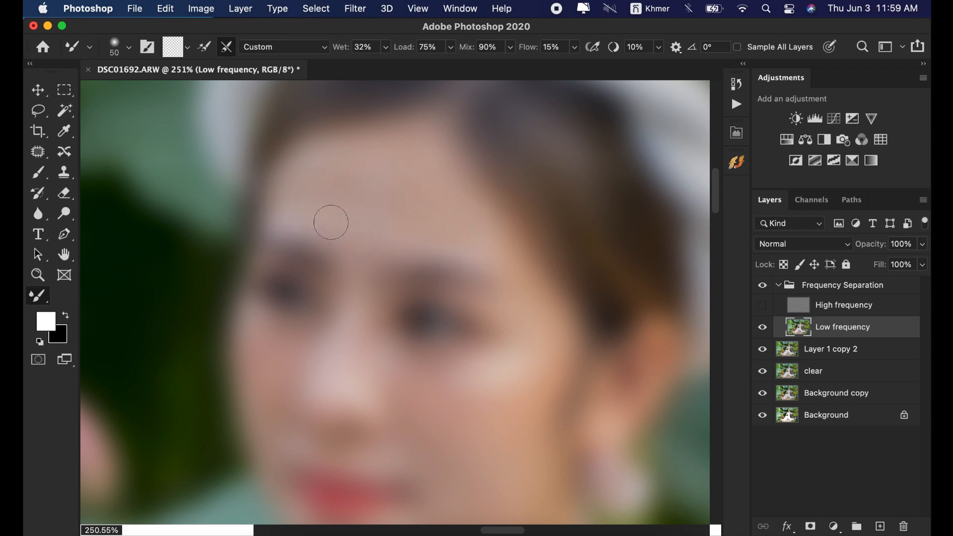
left_click_drag(422, 206, 419, 215)
mouse_move(417, 180)
left_mouse_down()
mouse_move(475, 211)
mouse_move(464, 223)
left_mouse_up()
Show the High frequency layer and smooth the middle of the forehead at brush size 35 and the nose bridge at size 25
key("bracketleft")
key("bracketleft")
key("bracketleft")
key("bracketleft")
key("bracketleft")
key("bracketleft")
key("bracketleft")
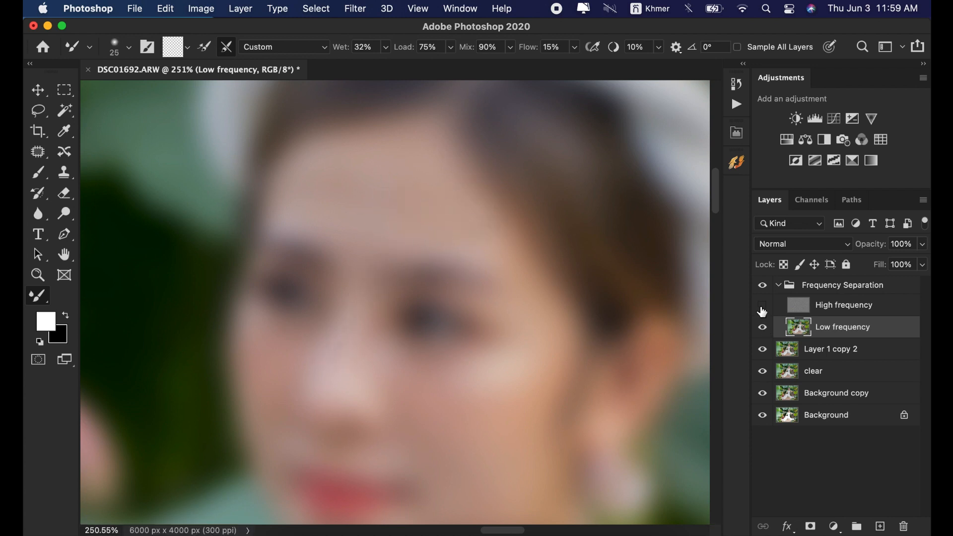
left_click(763, 308)
left_click_drag(384, 184, 400, 222)
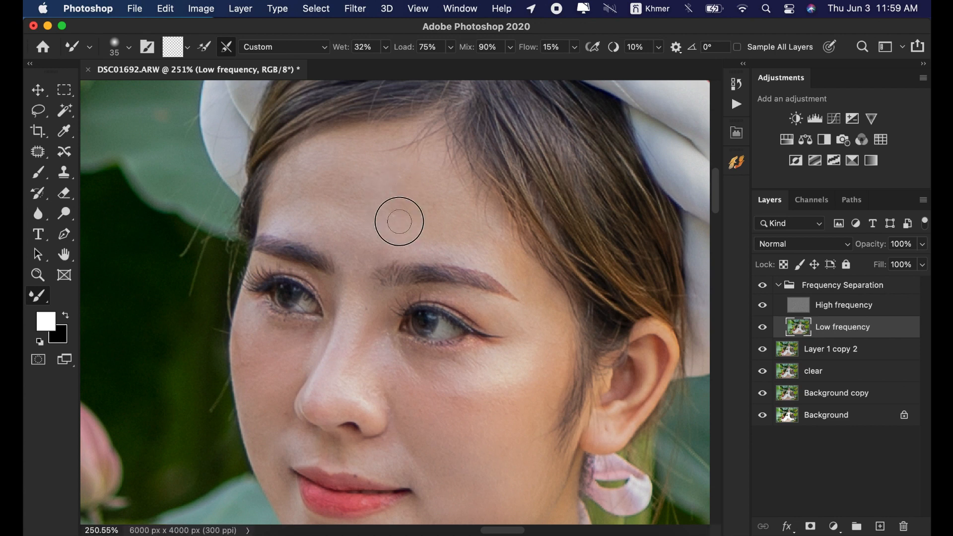
key("bracketleft")
key("bracketleft")
left_click_drag(349, 300, 314, 378)
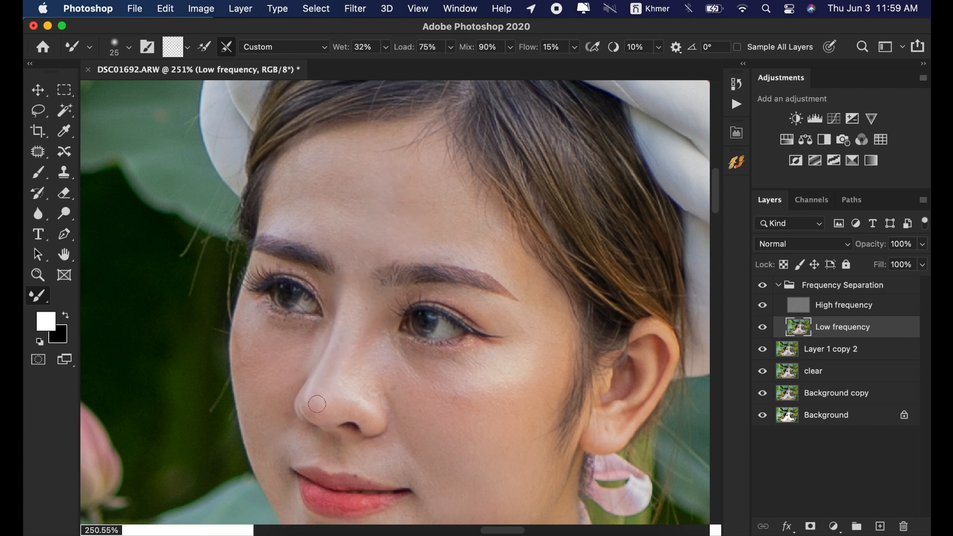
Compare the face before and after smoothing by toggling the Low frequency layer and the Frequency Separation group
left_click(763, 329)
left_click(762, 328)
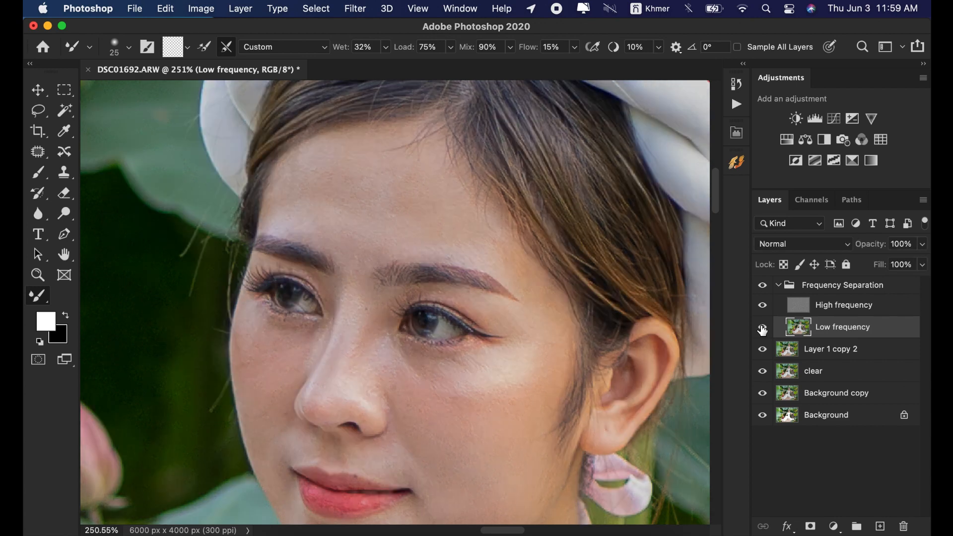
left_click(763, 286)
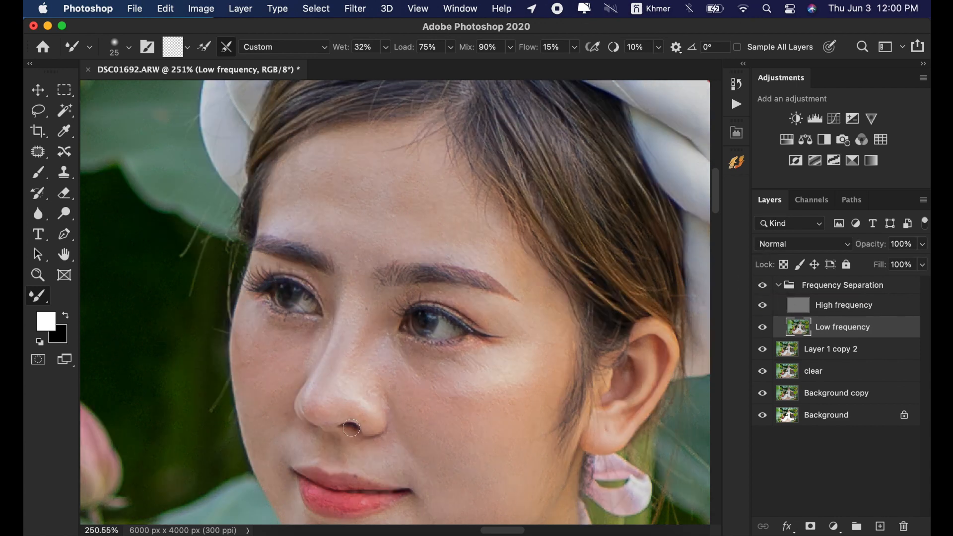
left_click(762, 286)
Set the Mixer Brush Wet value to 26% and blend the skin tones on both cheeks at size 40
key("[")
key("]")
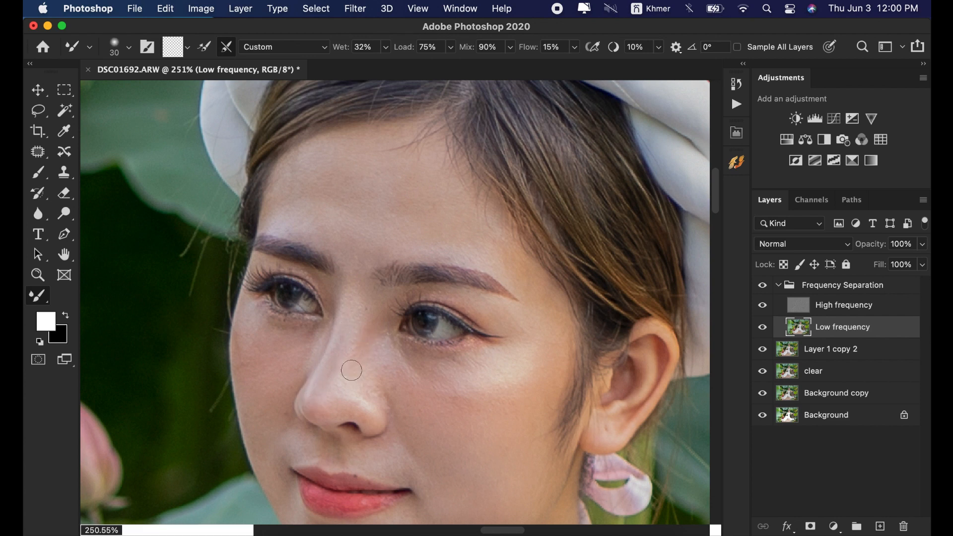
key("]")
key("]")
key("]")
key("]")
key("]")
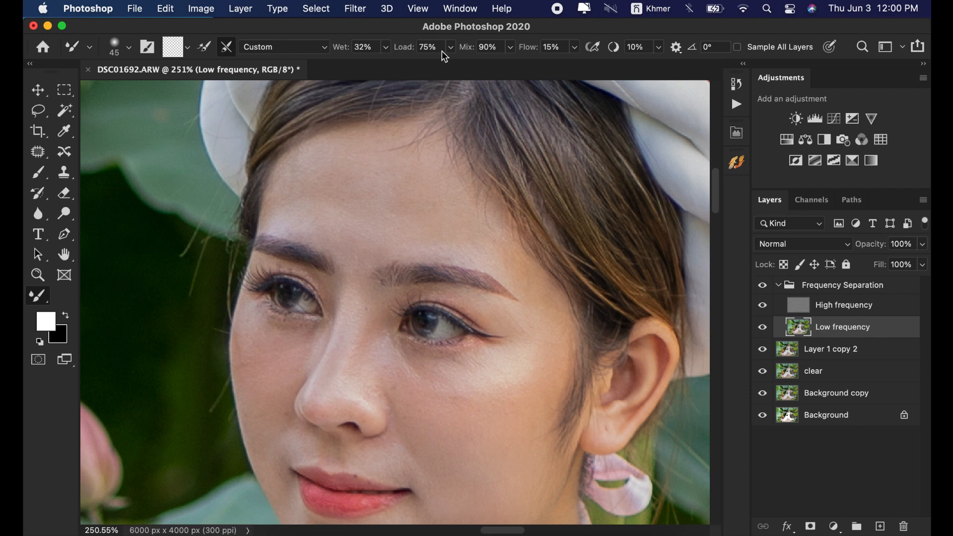
key("bracketleft")
left_click_drag(564, 327, 541, 298)
mouse_move(411, 364)
left_mouse_down()
mouse_move(384, 368)
mouse_move(417, 399)
left_mouse_up()
mouse_move(260, 342)
left_mouse_down()
mouse_move(293, 357)
mouse_move(266, 293)
left_mouse_up()
Smooth the side of the nose with the Mixer Brush at size 25 and compare against the hidden Frequency Separation group
scroll(256, 333, "up", 1)
key("[")
key("[")
key("[")
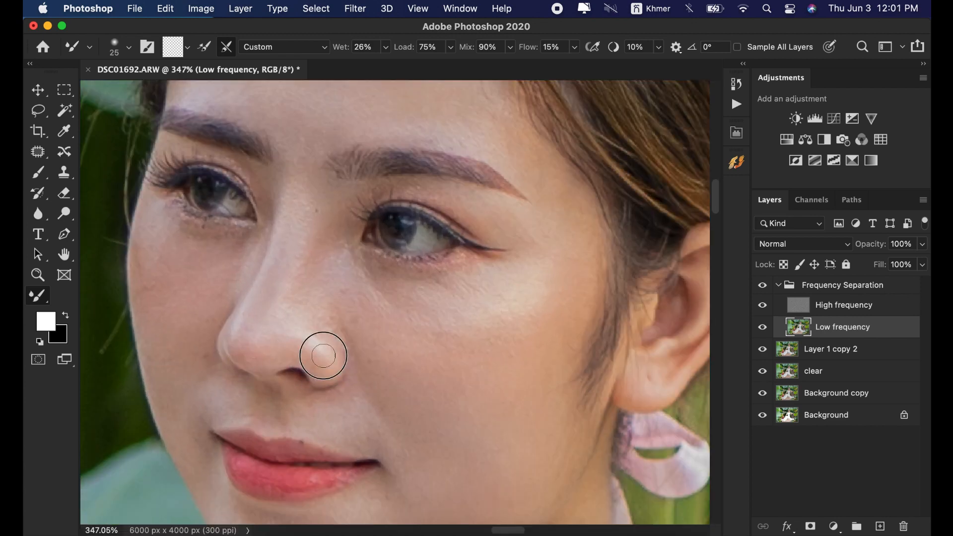
left_click(761, 285)
left_click(761, 285)
Blend the skin above the upper lip and across the chin, using the Mixer Brush at size 35 for the chin
scroll(464, 377, "down", 5)
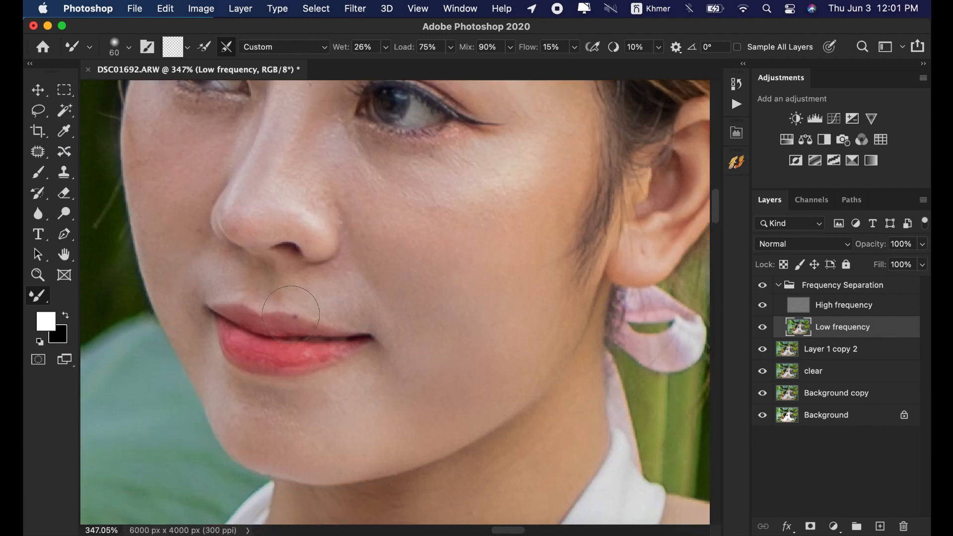
mouse_move(193, 291)
left_mouse_down()
mouse_move(235, 264)
mouse_move(340, 310)
left_mouse_up()
key("]")
mouse_move(349, 426)
left_mouse_down()
mouse_move(312, 424)
mouse_move(357, 438)
mouse_move(327, 439)
left_mouse_up()
left_click_drag(264, 404, 303, 394)
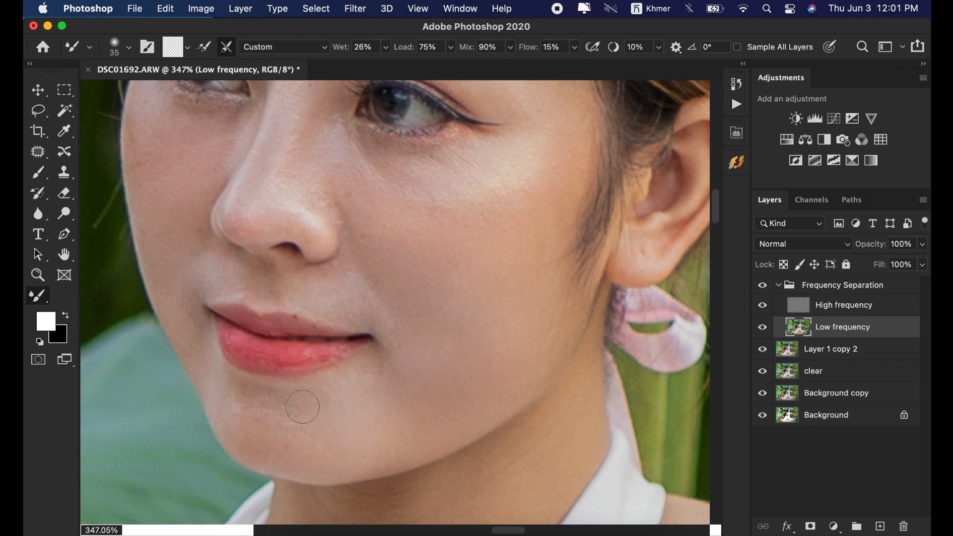
left_click_drag(329, 433, 309, 453)
Even out the tones along the near jawline and lower cheek with the Mixer Brush at sizes 45 and 50
key("]")
key("]")
left_click_drag(459, 416, 436, 358)
left_click_drag(368, 435, 464, 346)
left_click_drag(394, 386, 453, 290)
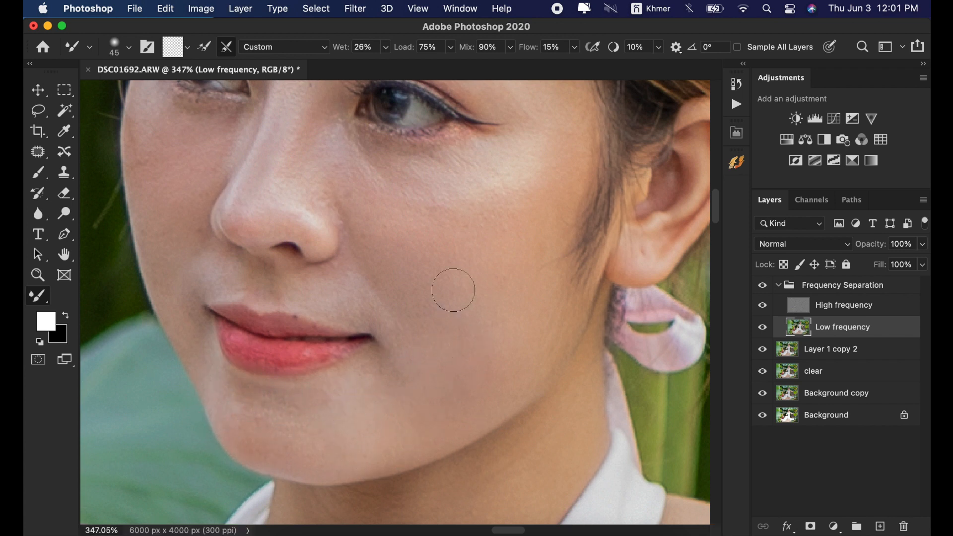
left_click_drag(507, 332, 549, 288)
key("]")
left_click_drag(440, 277, 450, 387)
Blend the nose area and the near cheek with the Mixer Brush, reducing the brush to size 35 for the cheek
key("]")
key("]")
mouse_move(278, 256)
left_mouse_down()
mouse_move(251, 296)
mouse_move(260, 308)
left_mouse_up()
key("]")
key("]")
key("]")
key("[")
key("[")
key("[")
key("[")
key("[")
left_click_drag(465, 287, 477, 281)
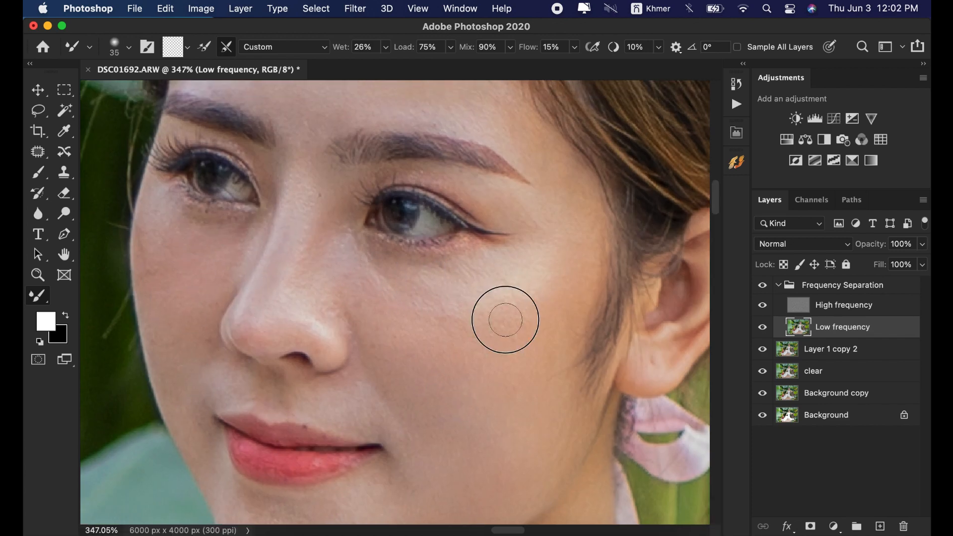
Smooth the forehead from the hairline down to the eyebrows with the Mixer Brush at size 35
scroll(501, 320, "up", 5)
scroll(248, 198, "right", 2)
mouse_move(205, 276)
left_mouse_down()
mouse_move(181, 317)
mouse_move(332, 306)
left_mouse_up()
left_click_drag(329, 267, 363, 299)
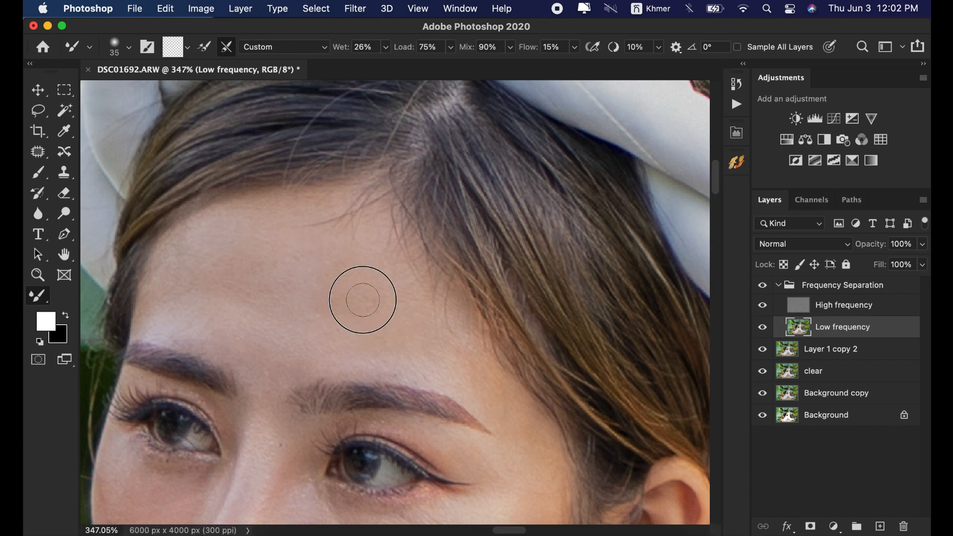
left_click_drag(295, 311, 438, 364)
scroll(379, 325, "down", 5)
scroll(386, 355, "down", 5)
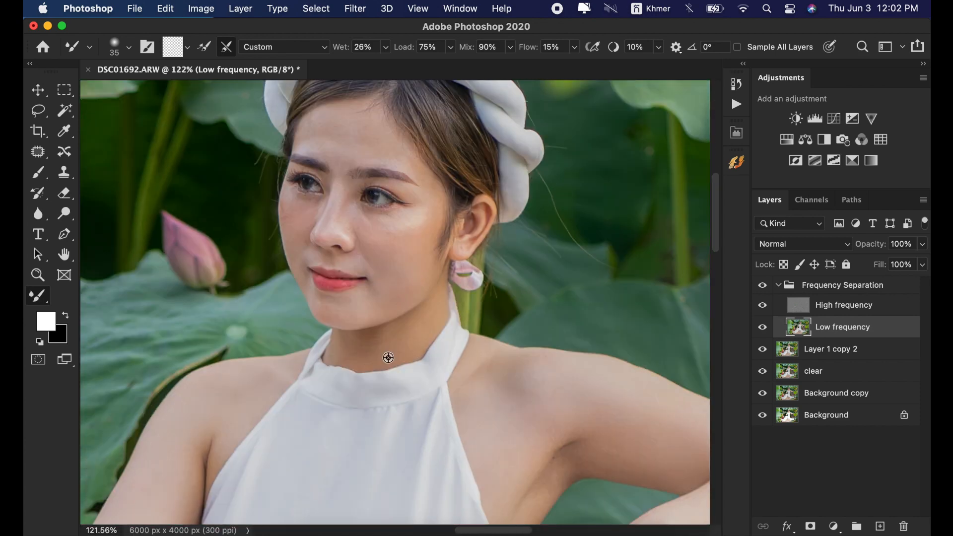
Blend the skin on the neck and near shoulder with the Mixer Brush, enlarging it to size 70 for the shoulder
scroll(385, 355, "up", 5)
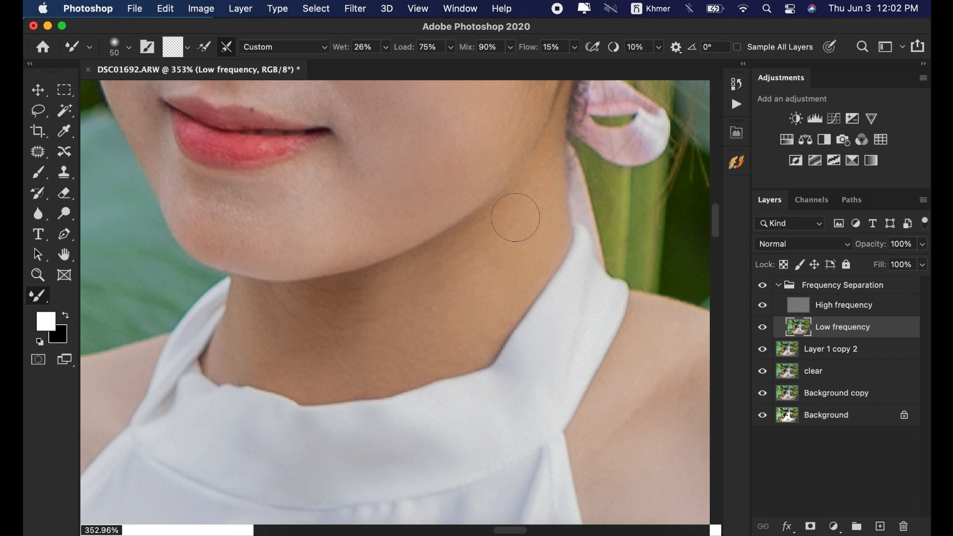
left_click(761, 285)
scroll(573, 346, "down", 4)
mouse_move(574, 345)
left_mouse_down()
mouse_move(430, 272)
mouse_move(423, 244)
mouse_move(415, 246)
mouse_move(474, 217)
left_mouse_up()
key("]")
key("]")
left_click_drag(379, 275, 450, 236)
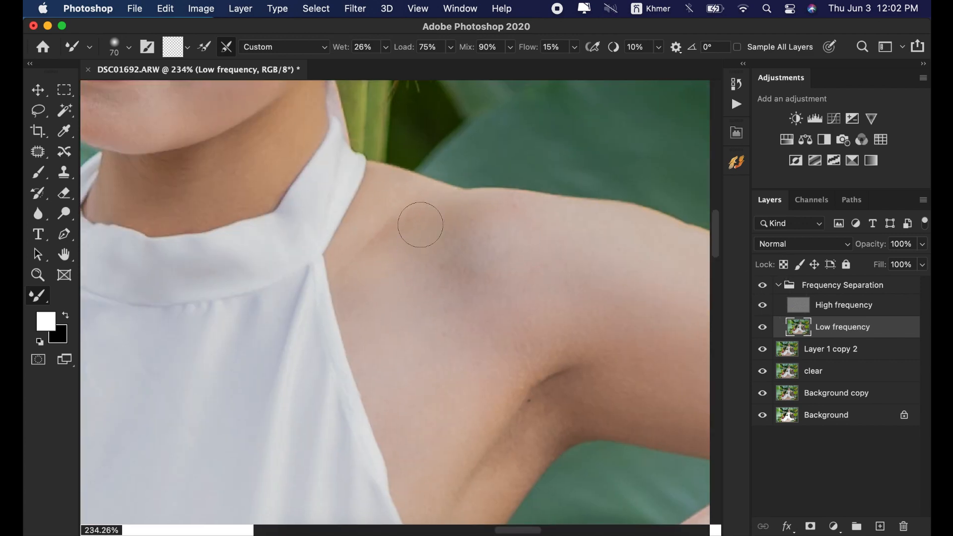
mouse_move(387, 225)
left_mouse_down()
mouse_move(477, 240)
mouse_move(507, 226)
left_mouse_up()
Smooth the skin between the near shoulder and the raised upper arm with the Mixer Brush at sizes 45 and 60
key("[")
key("[")
key("[")
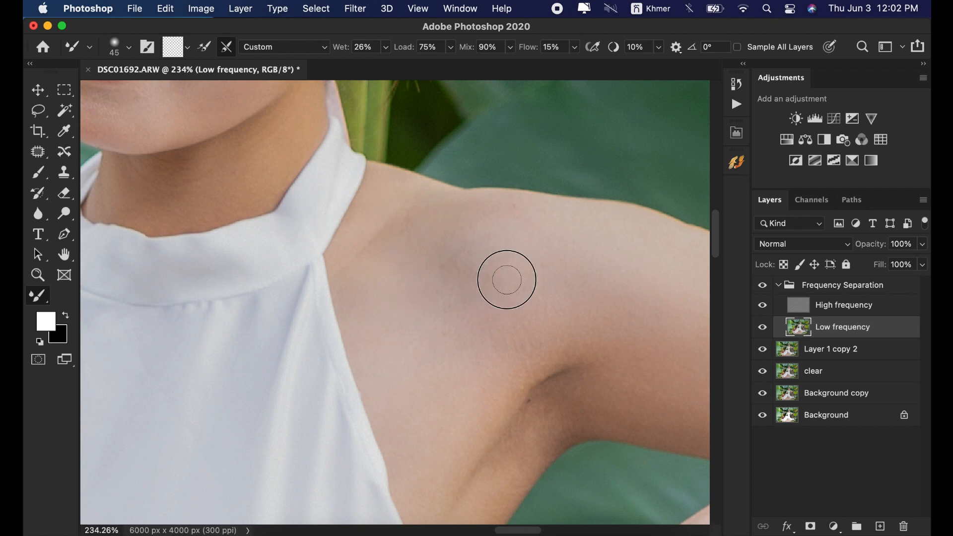
key("]")
key("]")
scroll(540, 340, "down", 3)
scroll(541, 341, "right", 5)
left_click_drag(490, 260, 511, 238)
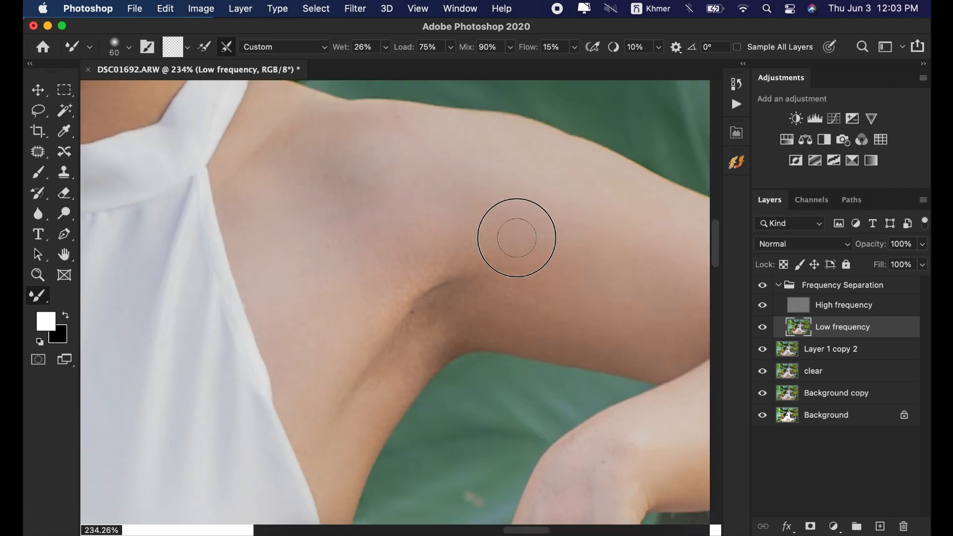
Blend the underarm shadow and the underside of the raised upper arm with the Mixer Brush at size 60
scroll(525, 296, "down", 2)
scroll(526, 296, "right", 4)
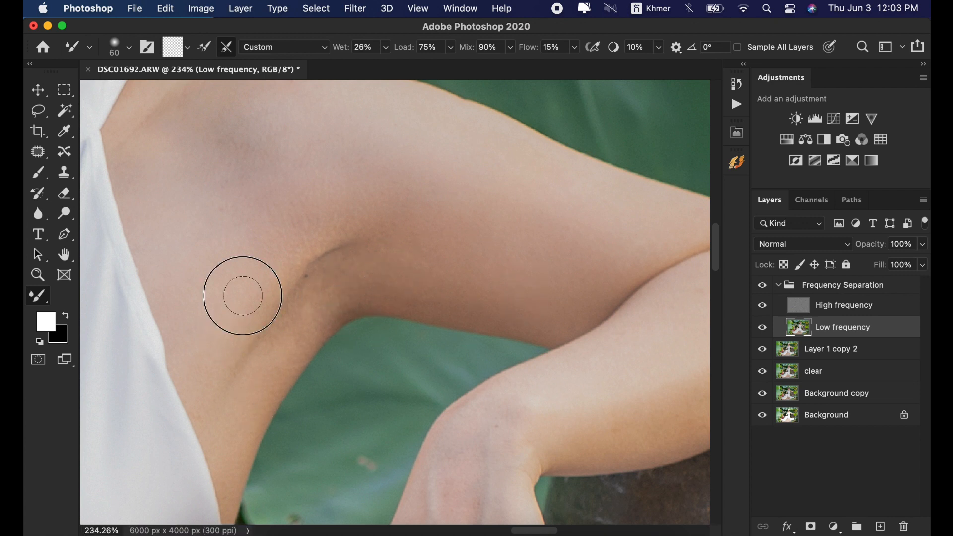
left_click_drag(243, 295, 281, 254)
left_click_drag(441, 288, 452, 281)
scroll(451, 282, "right", 4)
left_click_drag(380, 233, 337, 199)
scroll(498, 202, "up", 2)
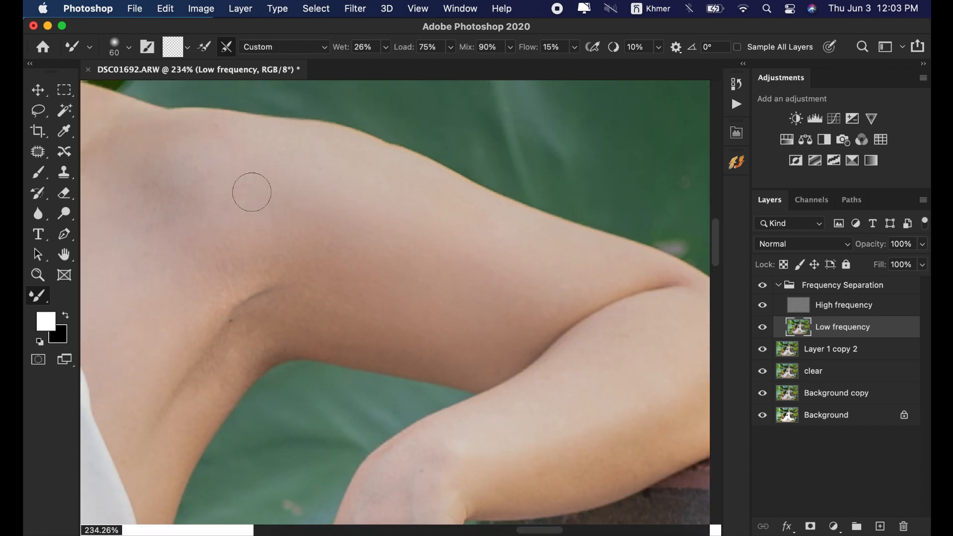
Even out the skin tones from the shoulder to the elbow and forearm on the jar with the Mixer Brush at size 80
scroll(519, 234, "left", 5)
scroll(518, 234, "up", 2)
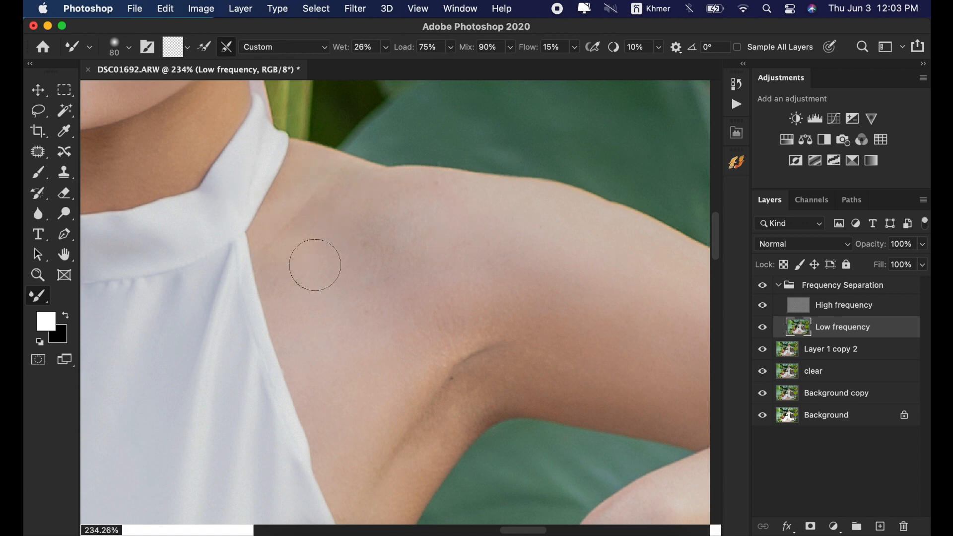
left_click_drag(638, 323, 472, 228)
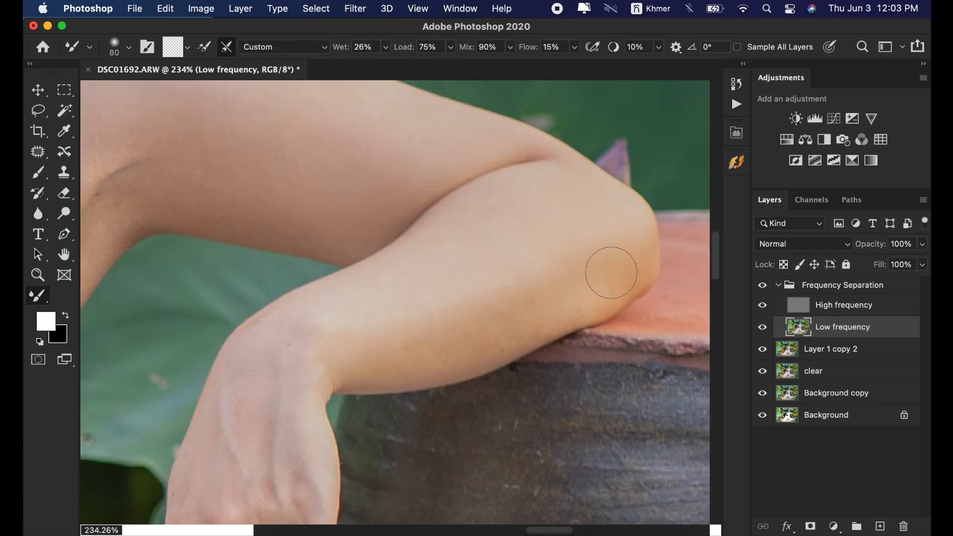
mouse_move(526, 208)
left_mouse_down()
mouse_move(497, 198)
mouse_move(369, 284)
left_mouse_up()
left_click_drag(681, 185, 459, 274)
left_click_drag(263, 277, 487, 143)
left_click_drag(317, 285, 579, 99)
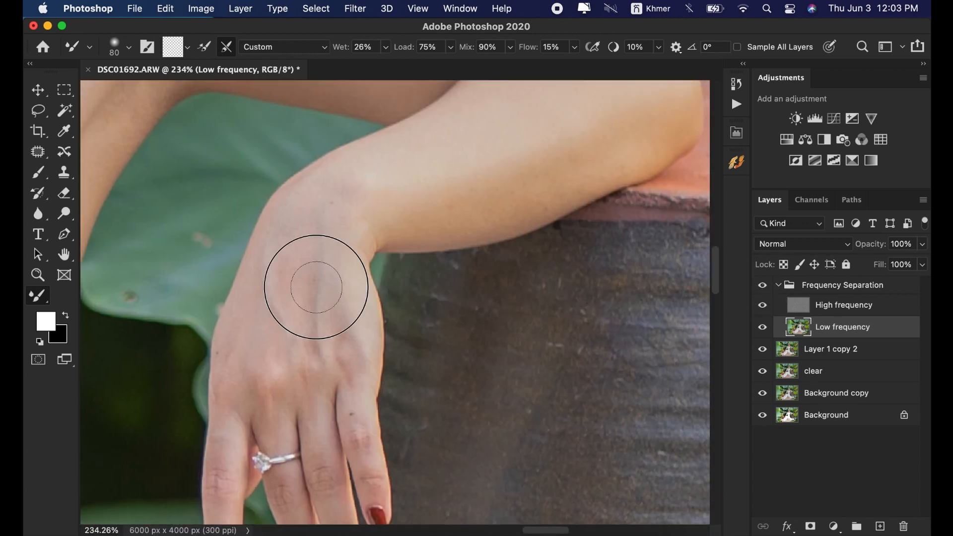
Blend the back of the hanging hand and its fingers with the Mixer Brush, reducing it to size 35 for the fingers
left_click_drag(315, 485, 329, 398)
left_click_drag(344, 245, 324, 245)
key("[")
key("[")
key("[")
key("[")
key("[")
key("[")
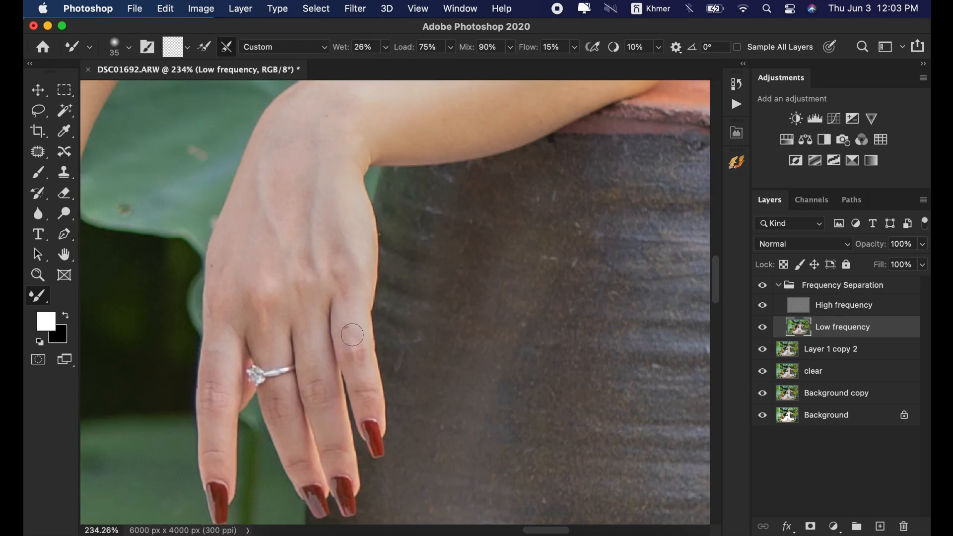
left_click_drag(281, 409, 286, 427)
mouse_move(344, 208)
left_mouse_down()
mouse_move(288, 323)
mouse_move(464, 324)
left_mouse_up()
Smooth the shoulder of the straight arm on the vase side with the Mixer Brush at size 60
scroll(289, 324, "down", 6)
left_click_drag(287, 302, 433, 272)
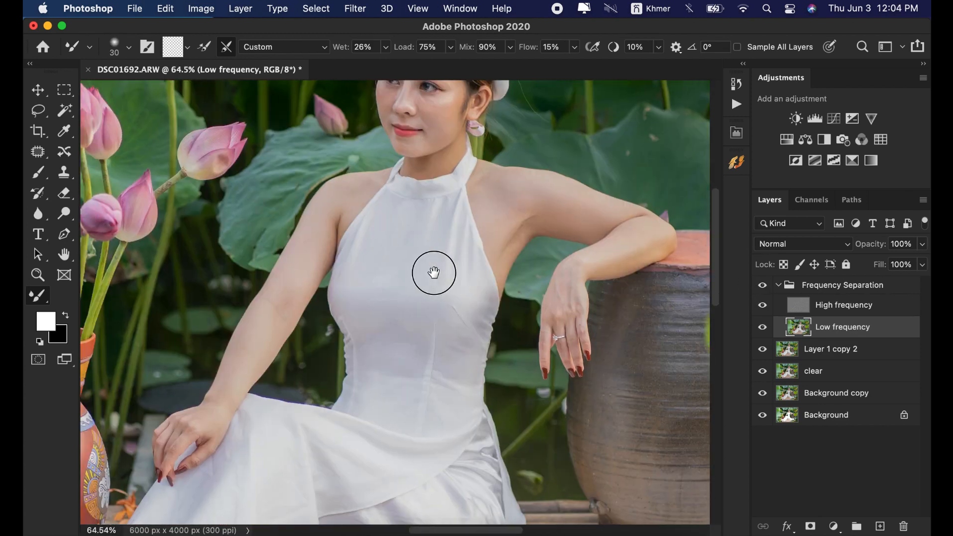
scroll(319, 212, "up", 5)
mouse_move(390, 190)
left_mouse_down()
mouse_move(267, 230)
mouse_move(309, 227)
left_mouse_up()
scroll(310, 226, "up", 1)
key("]")
key("]")
key("]")
key("]")
key("]")
mouse_move(349, 192)
left_mouse_down()
mouse_move(374, 182)
mouse_move(336, 189)
left_mouse_up()
left_click_drag(303, 237, 289, 239)
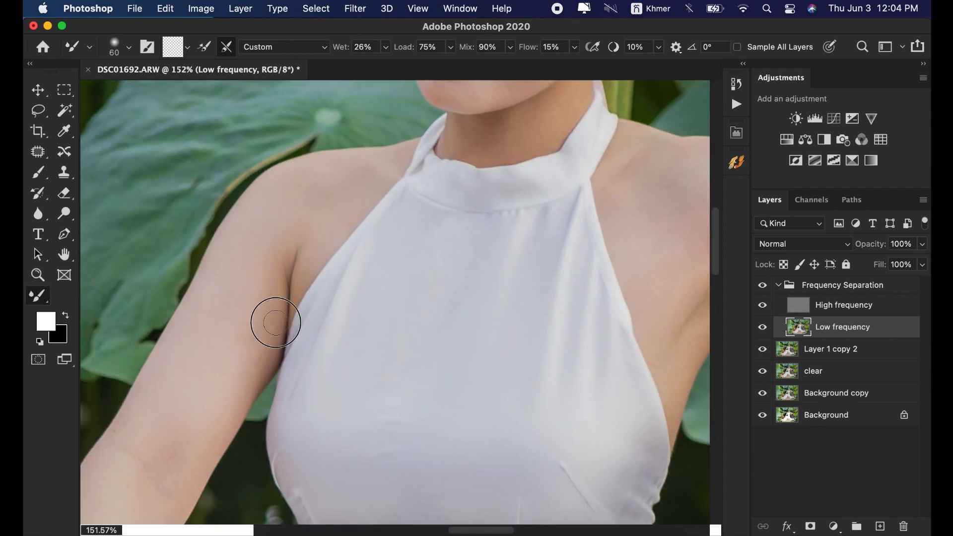
Blend the straight arm from the armpit over the elbow to the forearm with the Mixer Brush at size 60
left_click_drag(275, 323, 280, 314)
mouse_move(248, 337)
left_mouse_down()
mouse_move(222, 365)
mouse_move(233, 355)
left_mouse_up()
mouse_move(253, 338)
left_mouse_down()
mouse_move(284, 256)
mouse_move(279, 305)
mouse_move(317, 219)
left_mouse_up()
left_click_drag(212, 270, 210, 298)
mouse_move(212, 358)
left_mouse_down()
mouse_move(273, 258)
mouse_move(247, 298)
left_mouse_up()
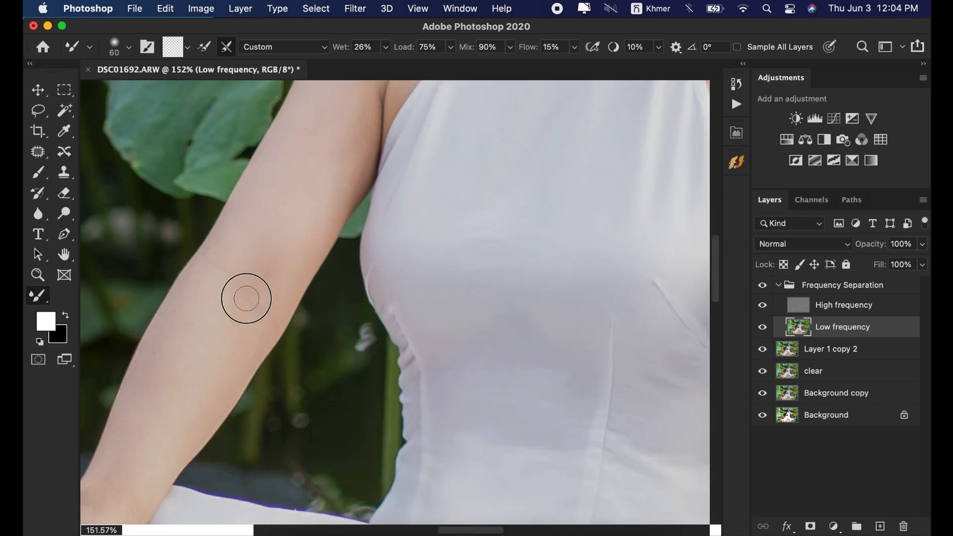
left_click_drag(215, 248, 225, 318)
left_click_drag(289, 293, 284, 366)
left_click_drag(232, 385, 273, 412)
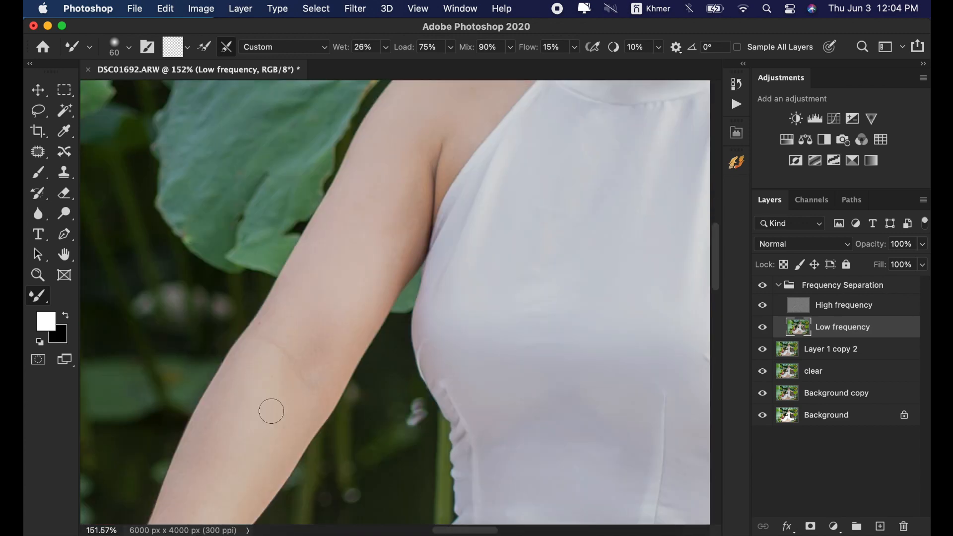
mouse_move(208, 451)
left_mouse_down()
mouse_move(298, 296)
mouse_move(213, 390)
left_mouse_up()
Switch to the Dodge tool with the Midtones range and 2% exposure for work on the face
left_click_drag(530, 131, 397, 412)
left_click_drag(526, 129, 385, 311)
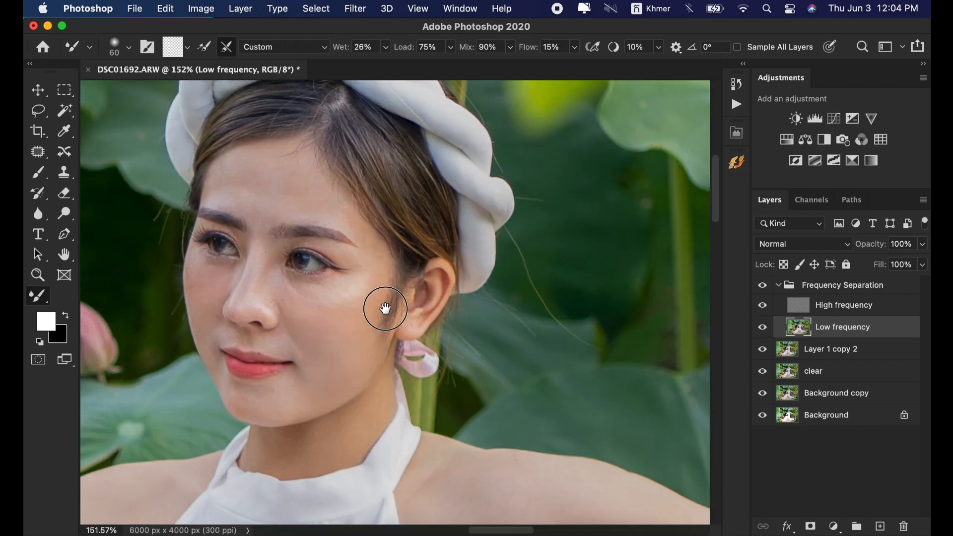
left_click_drag(351, 400, 395, 378)
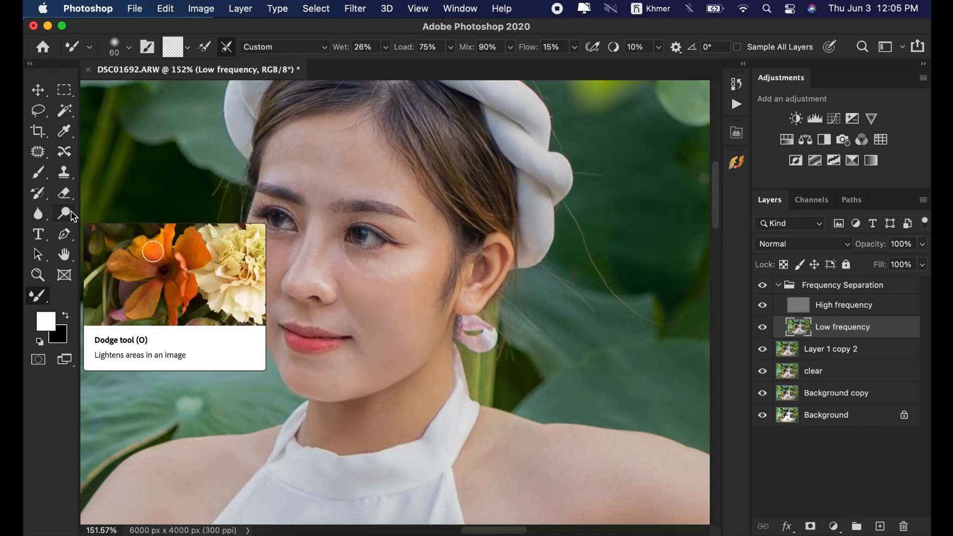
left_click(71, 210)
left_click_drag(291, 54, 264, 53)
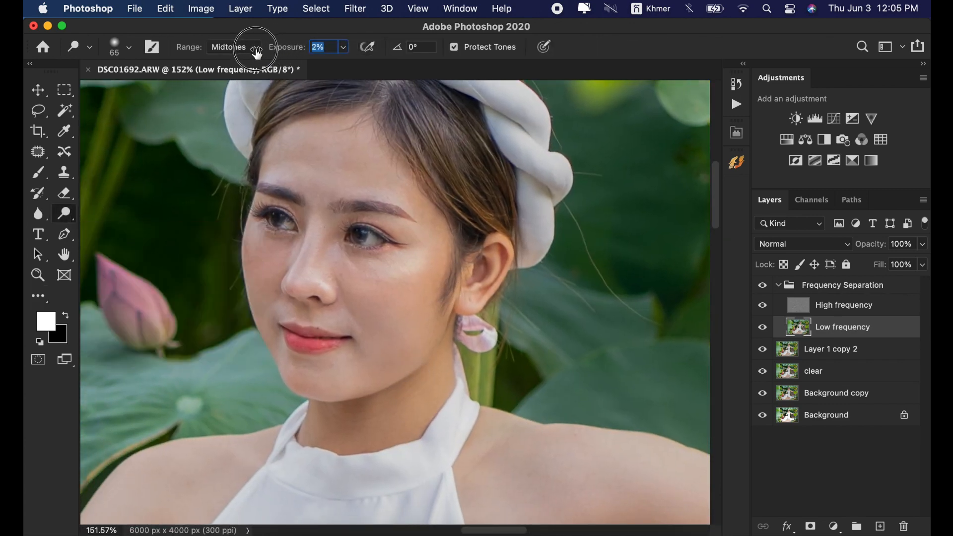
scroll(351, 206, "up", 3)
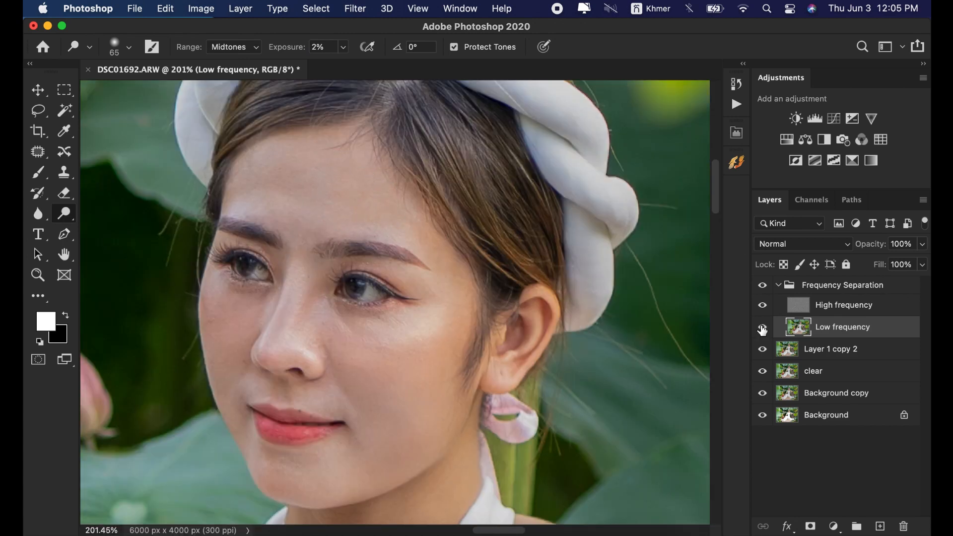
Lighten the bridge of the nose on the Low frequency layer with the Dodge tool, hiding the High frequency layer while painting
left_click(762, 327)
left_click(762, 305)
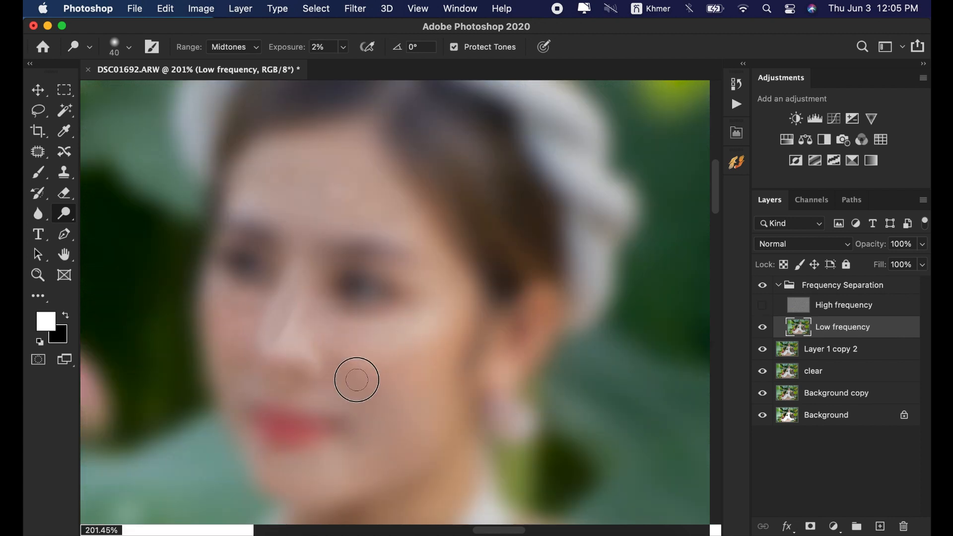
key("bracketleft")
key("bracketleft")
key("bracketleft")
left_click_drag(280, 327, 289, 293)
left_click_drag(272, 347, 293, 290)
left_click(762, 306)
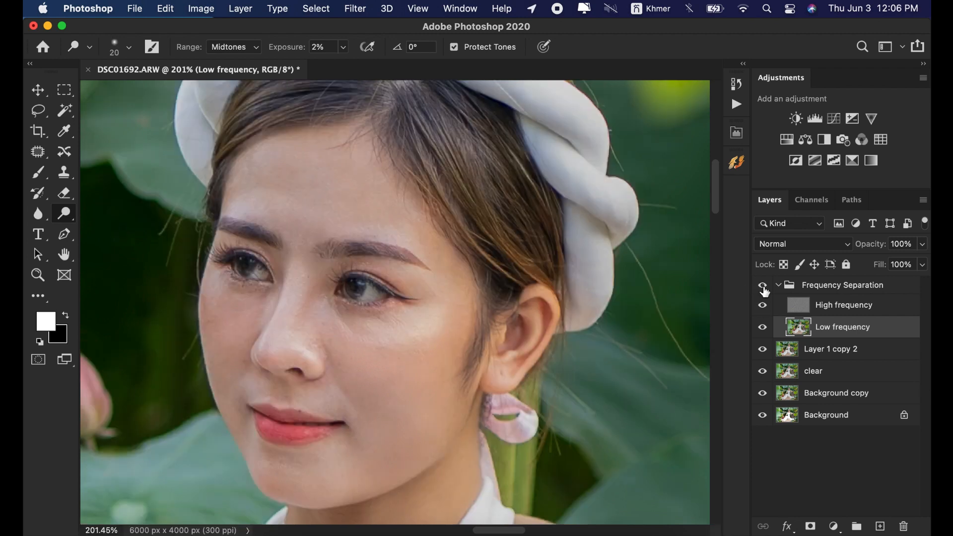
Compare the face with the Frequency Separation group hidden and shown
left_click(763, 285)
left_click(763, 286)
left_click(763, 286)
Lighten the shadows under both eyes with the Dodge tool at sizes from 30 down to 15, with the Frequency Separation group shown
key("bracketright")
key("bracketleft")
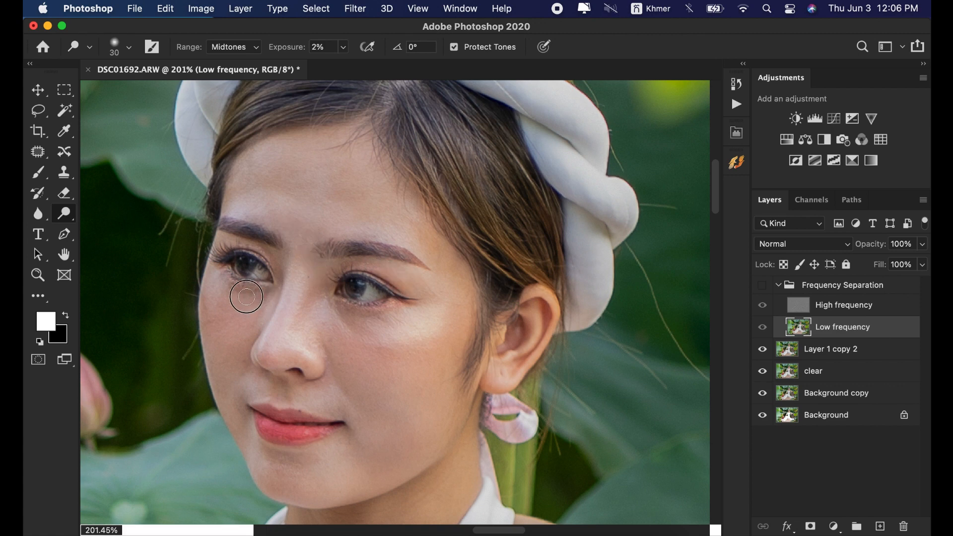
key("bracketleft")
key("bracketleft")
scroll(334, 330, "up", 3)
key("bracketright")
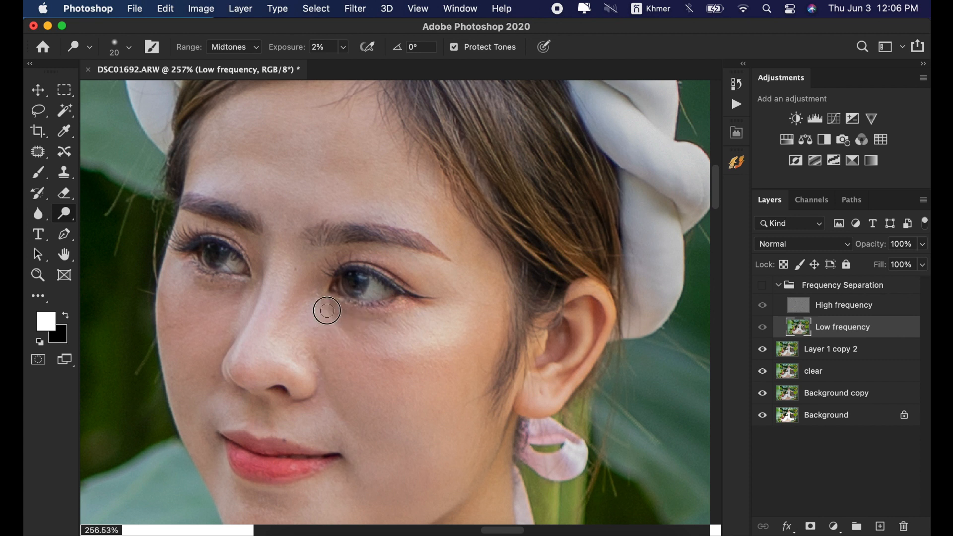
left_click(762, 285)
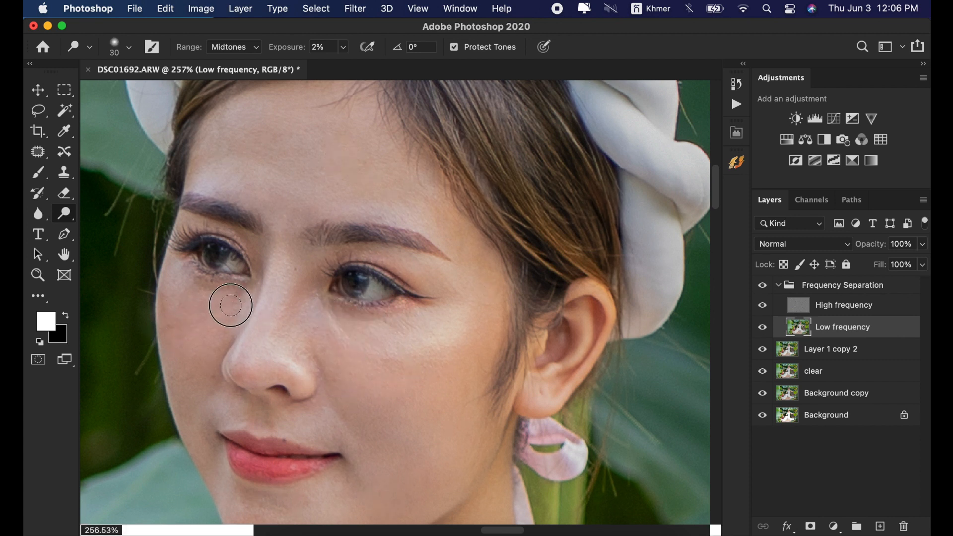
key("bracketleft")
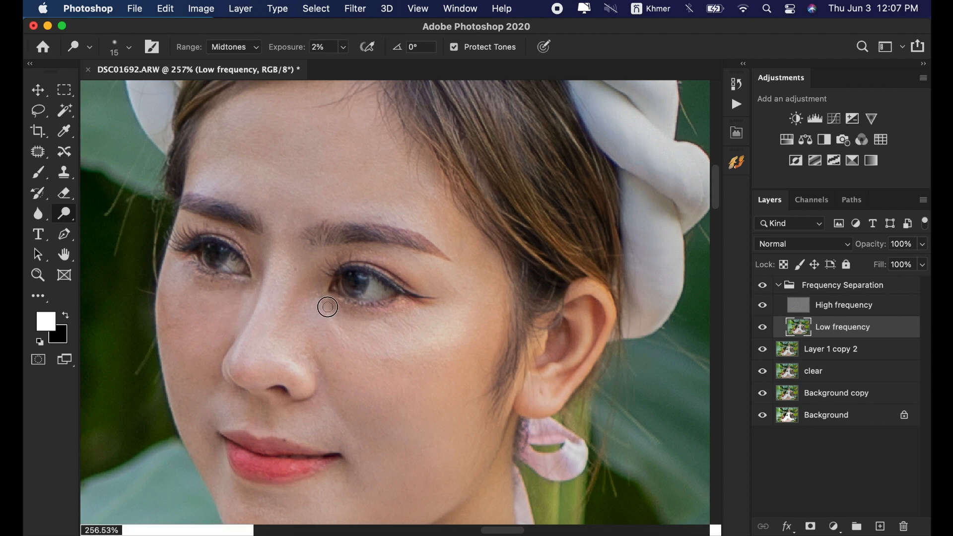
Brighten the chin with the Dodge tool at size 40 and the near cheek at size 50
scroll(408, 312, "down", 5)
scroll(347, 357, "up", 2)
key("bracketright")
key("bracketright")
key("bracketright")
key("bracketright")
key("bracketright")
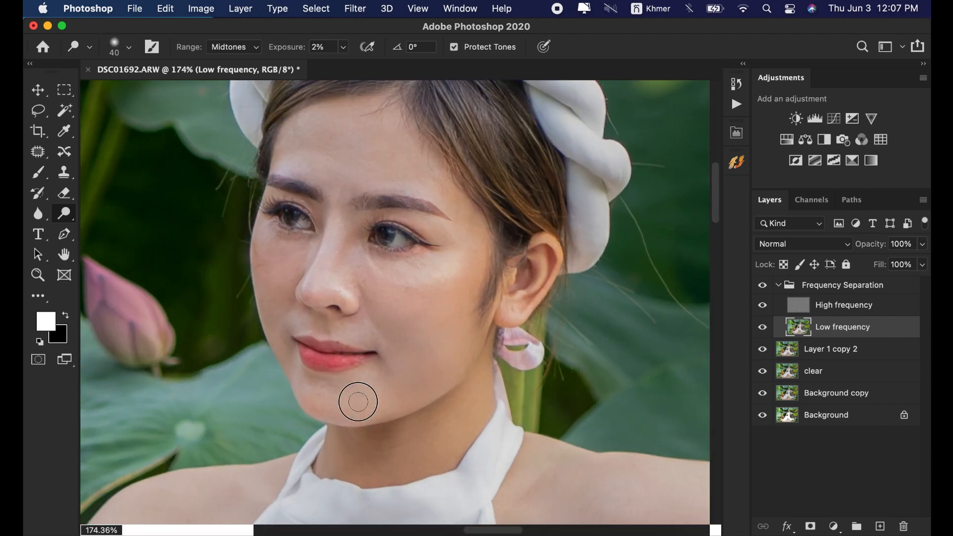
key("bracketright")
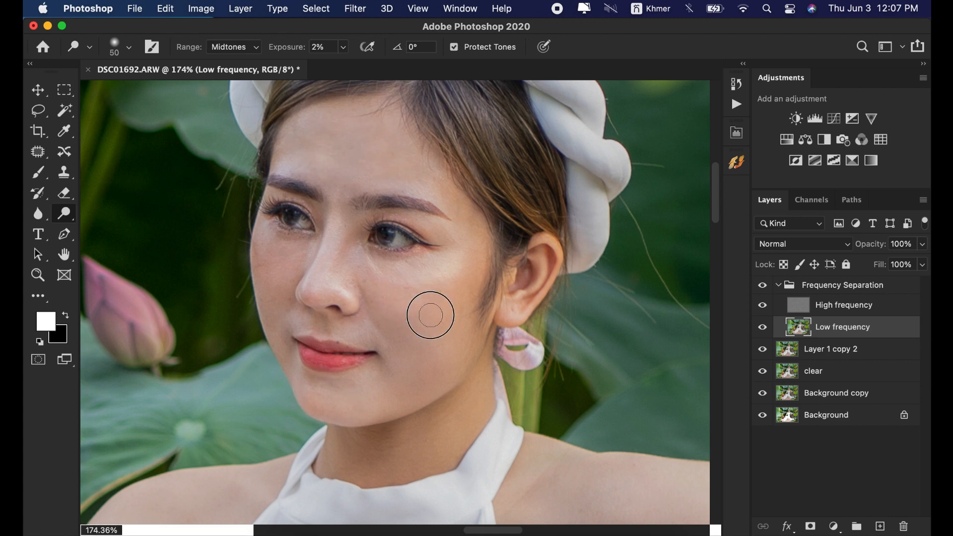
Lighten the neck and both shoulders with the Dodge tool at size 60
scroll(442, 335, "down", 3)
key("bracketright")
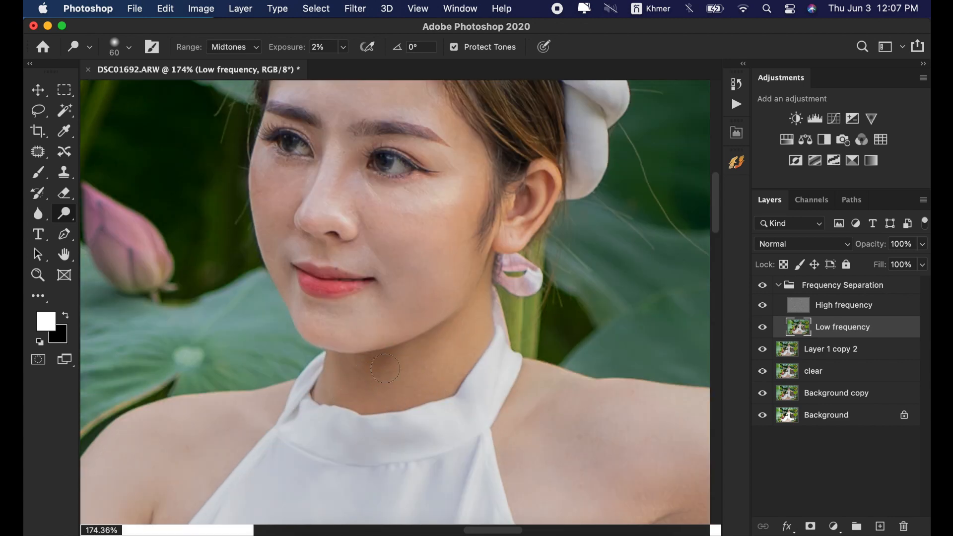
scroll(401, 353, "down", 8)
scroll(229, 332, "left", 4)
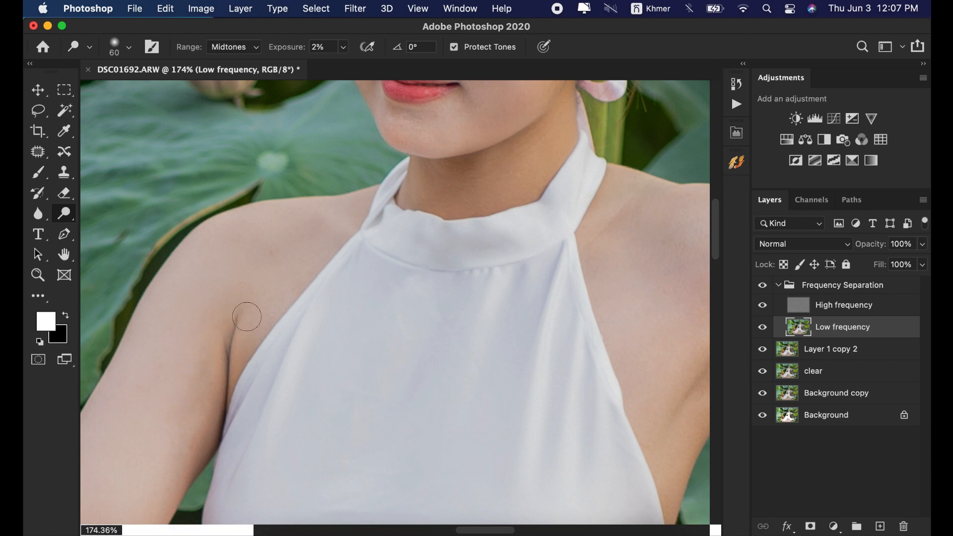
scroll(245, 315, "right", 6)
Collapse the Frequency Separation group and stamp all visible layers into a new layer above it
scroll(449, 338, "down", 8)
scroll(449, 338, "down", 5)
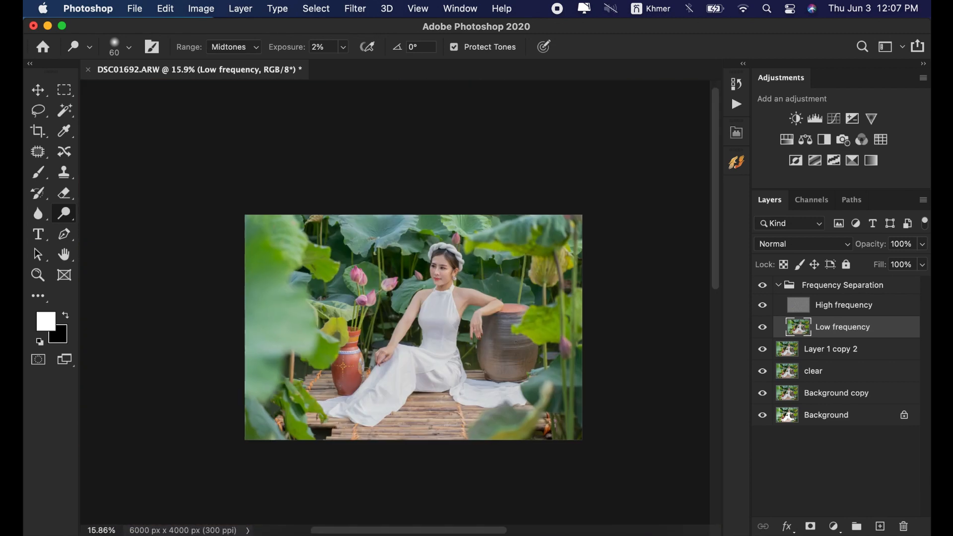
scroll(310, 270, "up", 8)
scroll(311, 270, "down", 2)
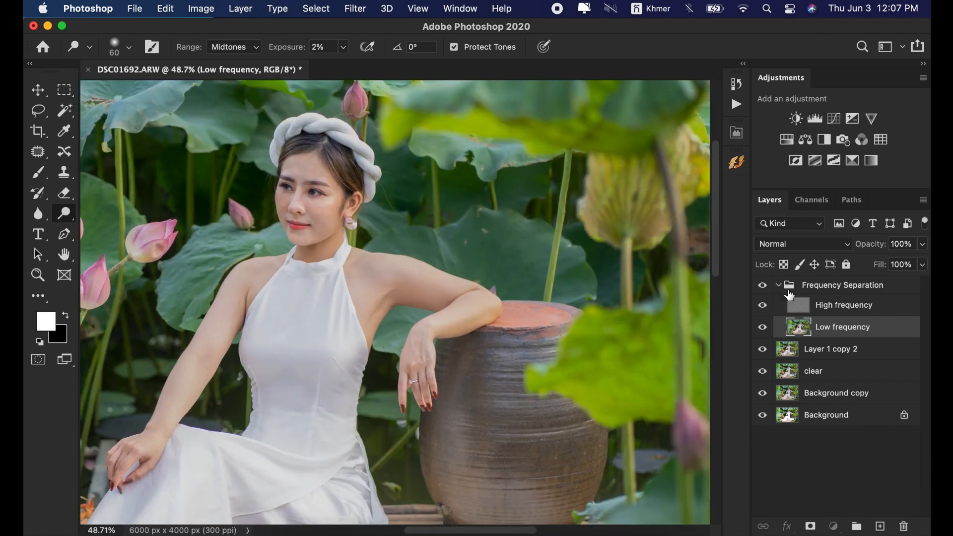
left_click(778, 285)
left_click_drag(393, 298, 493, 317)
scroll(494, 317, "down", 1)
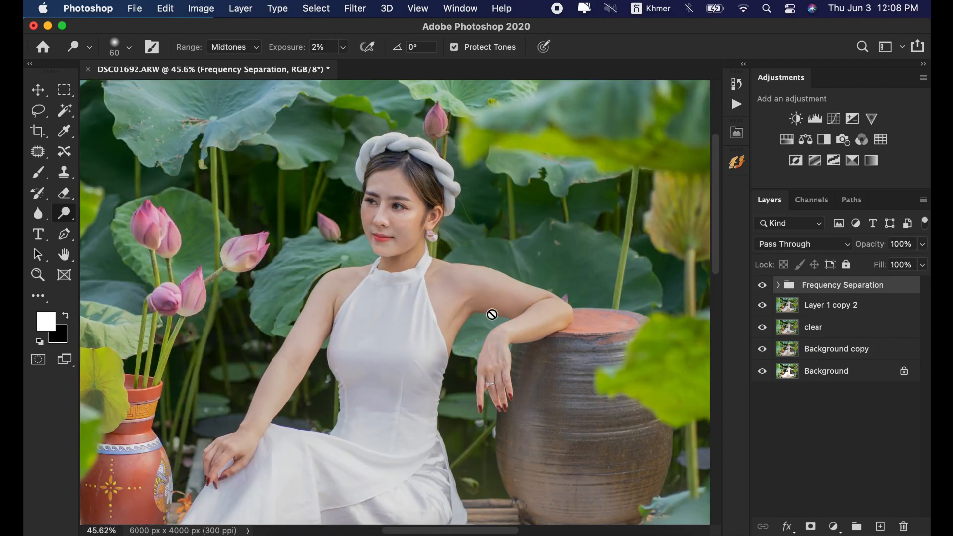
key("super+alt+shift+e")
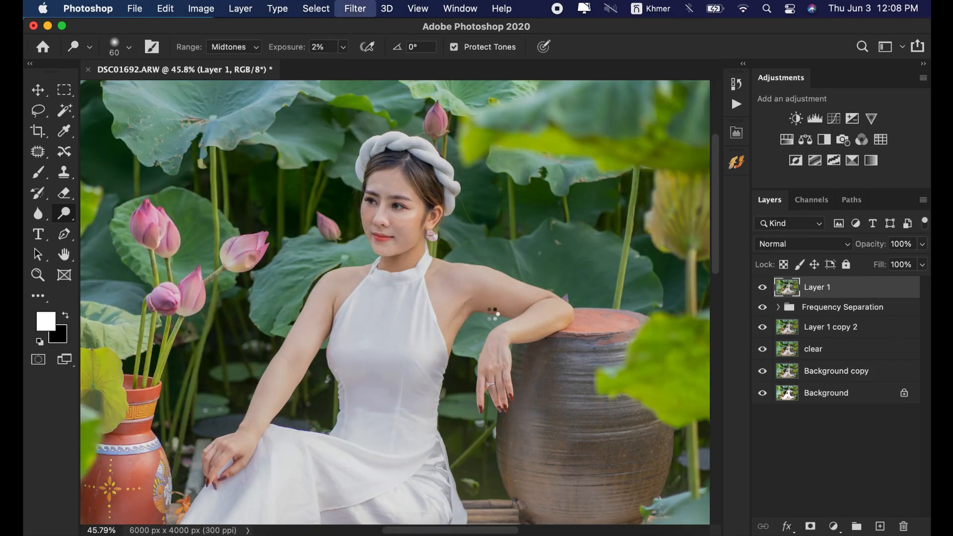
Open the stamped layer in the Camera Raw Filter and fit a radial filter with feather 50 around the woman's face
scroll(393, 208, "up", 5)
scroll(446, 228, "down", 5)
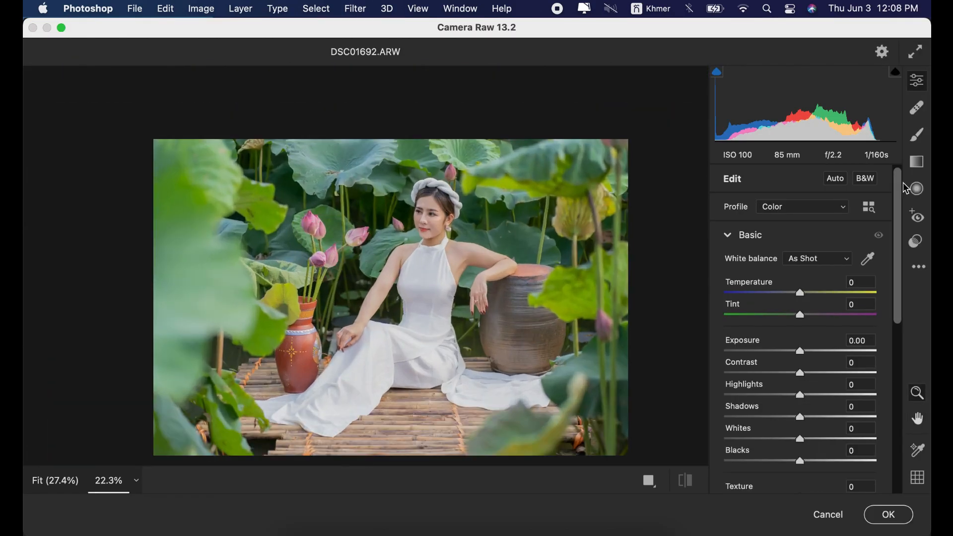
left_click(916, 189)
scroll(411, 191, "up", 3)
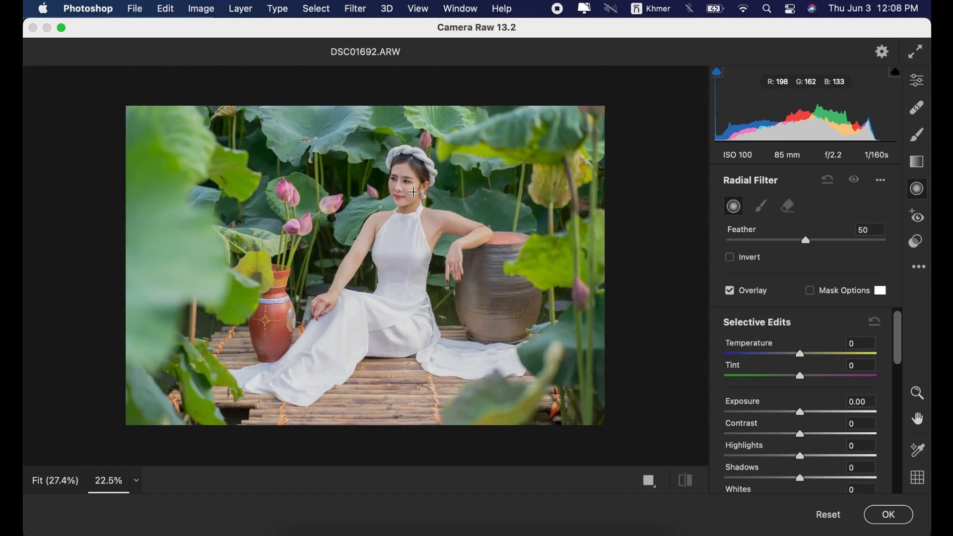
left_click_drag(415, 208, 394, 230)
left_click_drag(403, 169, 422, 207)
left_click_drag(435, 171, 412, 182)
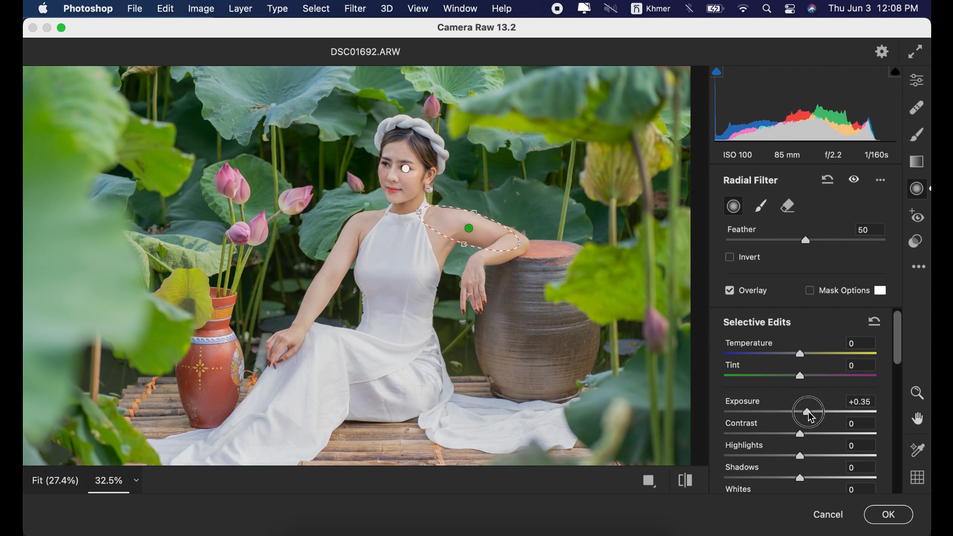
Raise the exposure of the outstretched arm's radial filter and add another around the woman's body with exposure +0.20
left_click_drag(811, 417, 813, 417)
left_click_drag(465, 244, 467, 244)
left_click_drag(409, 305, 394, 402)
left_click_drag(400, 322, 406, 328)
left_click_drag(809, 413, 805, 417)
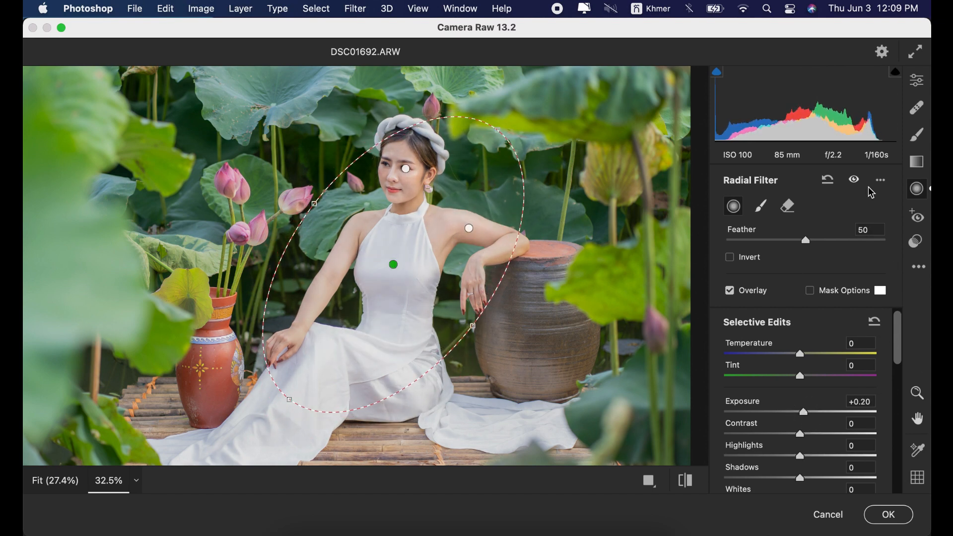
Compare the portrait with and without the radial filters and inspect the subject and background up close
left_click(855, 179)
left_click(854, 180)
key("z")
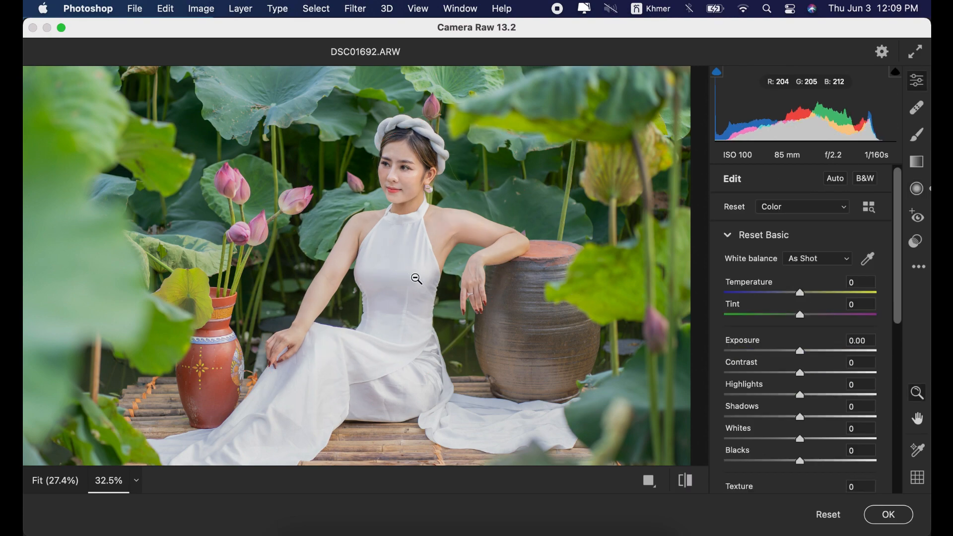
left_click_drag(469, 276, 462, 313)
left_click_drag(442, 163, 398, 275)
left_click_drag(896, 305, 896, 396)
left_click_drag(323, 100, 375, 119)
left_click_drag(447, 347, 307, 212)
left_click_drag(521, 283, 400, 263)
left_click_drag(455, 261, 475, 266)
Shift the Yellows and Greens hues in the Color Mixer toward a deeper, cooler green
left_click_drag(899, 332, 899, 410)
left_click(728, 336)
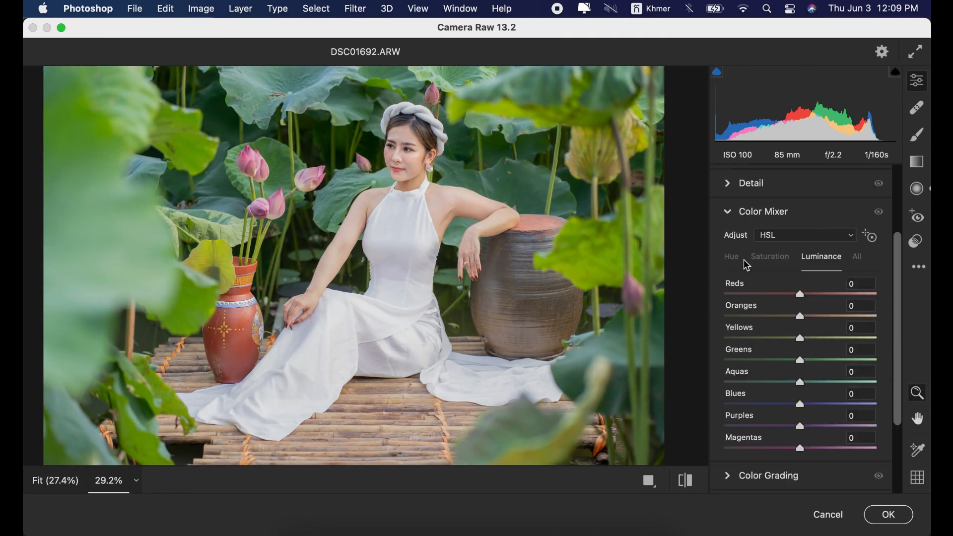
left_click(733, 257)
left_click_drag(799, 361, 857, 345)
left_click(769, 257)
left_click(822, 257)
left_click(784, 270)
left_click(732, 257)
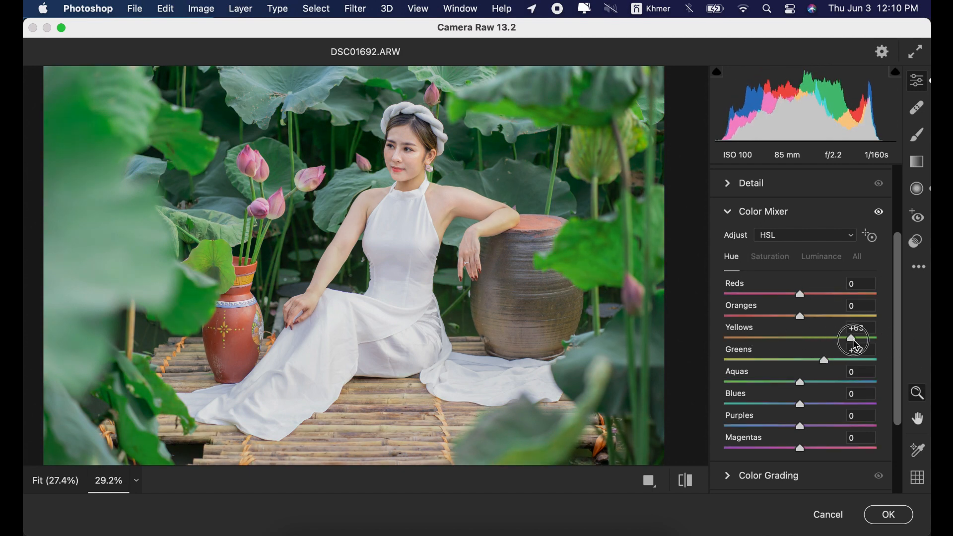
Set the Color Mixer saturation to Yellows -54, Greens -8, Purples +5 and Magentas +25
left_click(771, 257)
mouse_move(788, 339)
left_mouse_down()
mouse_move(774, 340)
mouse_move(805, 339)
left_mouse_up()
left_click(822, 257)
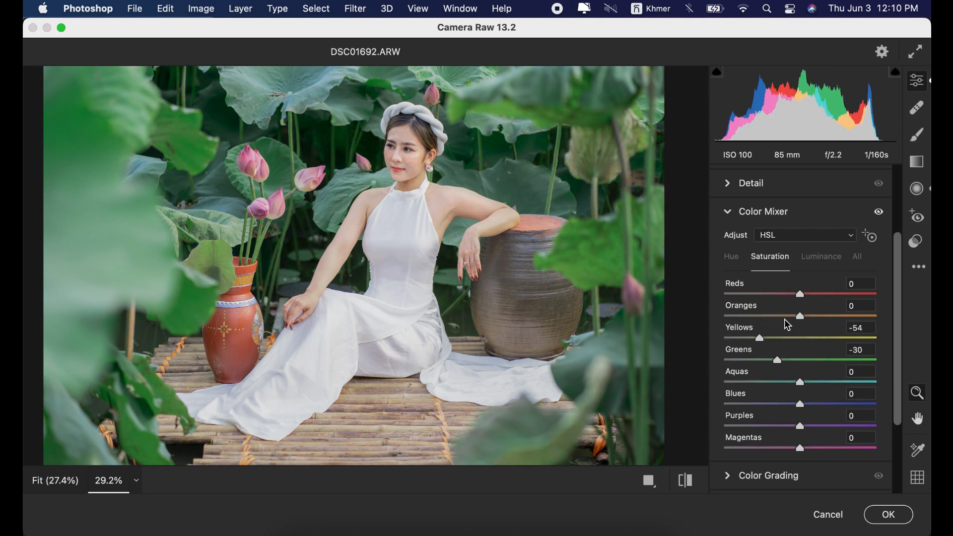
mouse_move(794, 358)
left_mouse_down()
mouse_move(773, 358)
mouse_move(816, 355)
mouse_move(796, 366)
left_mouse_up()
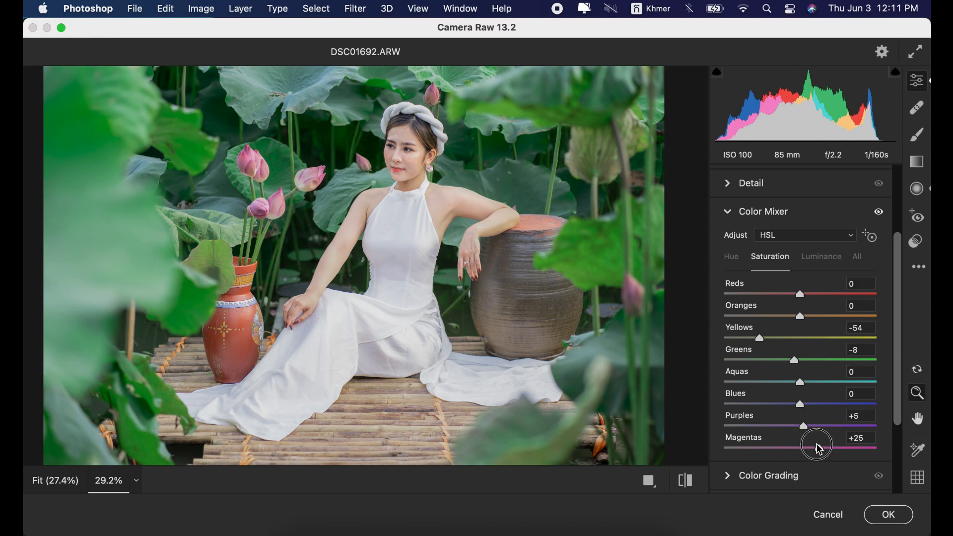
Set Highlights to -59, Shadows to +10 and Clarity to -3, and apply the Camera Raw edits
left_click_drag(896, 303, 897, 234)
left_click(737, 238)
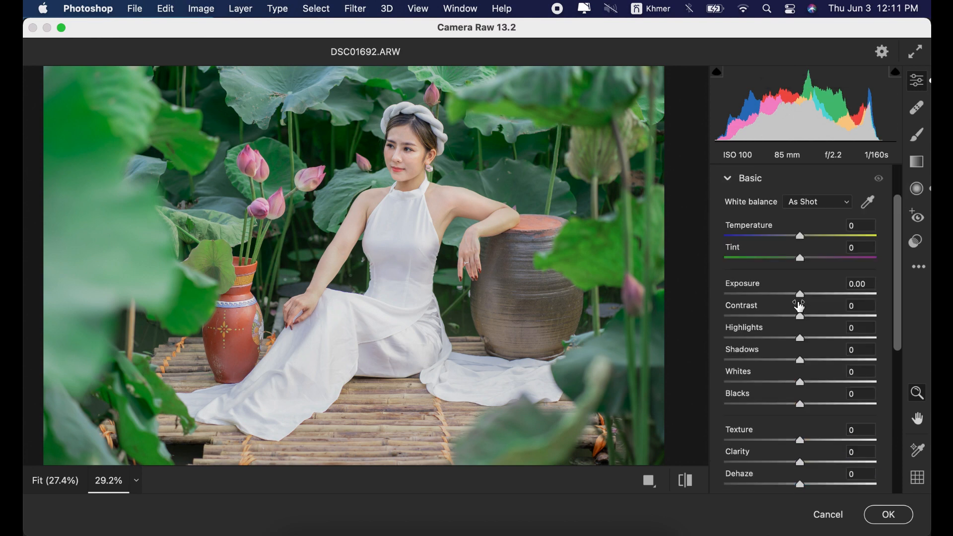
left_click_drag(790, 340, 812, 367)
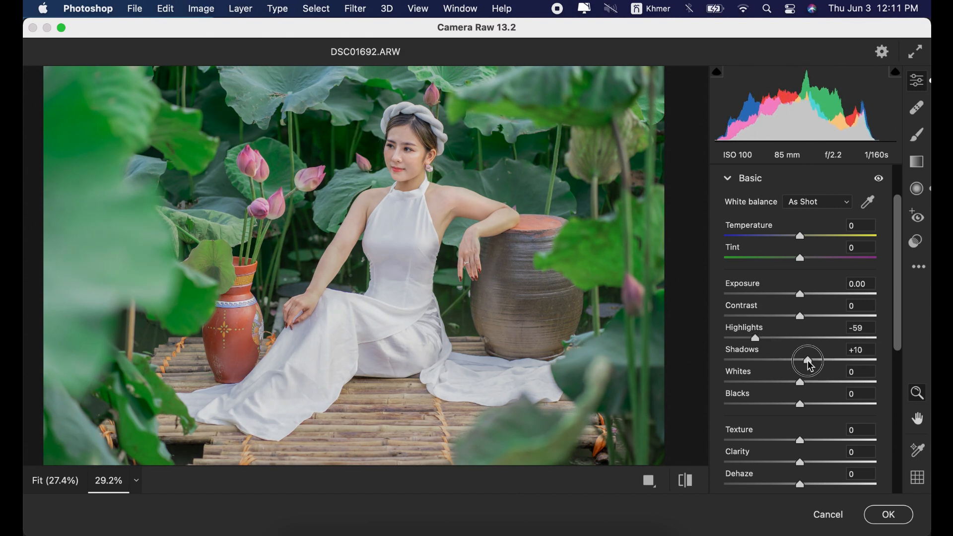
left_click_drag(801, 465, 793, 465)
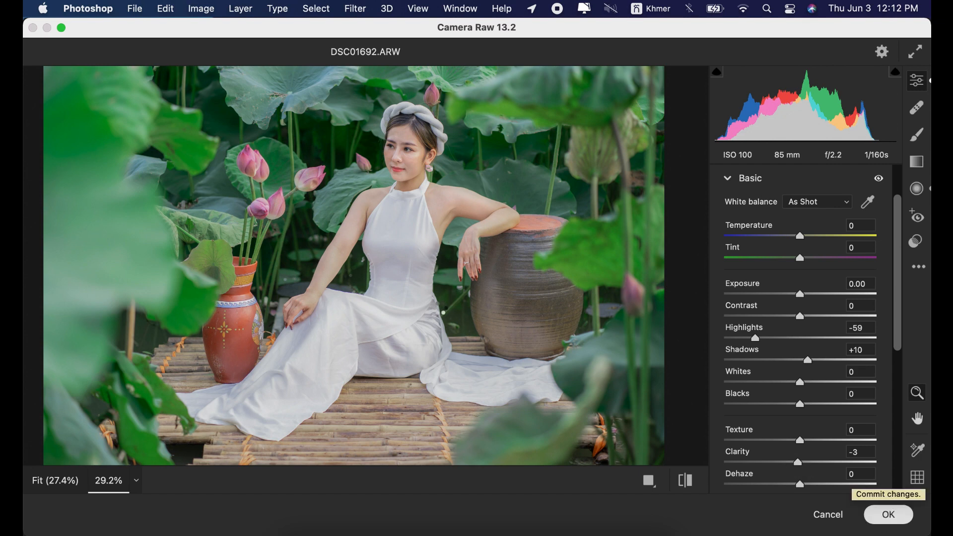
left_click(888, 514)
Stamp all visible layers into a new layer above Layer 1 and open it in the Camera Raw Filter
scroll(439, 316, "down", 8)
scroll(366, 380, "up", 3)
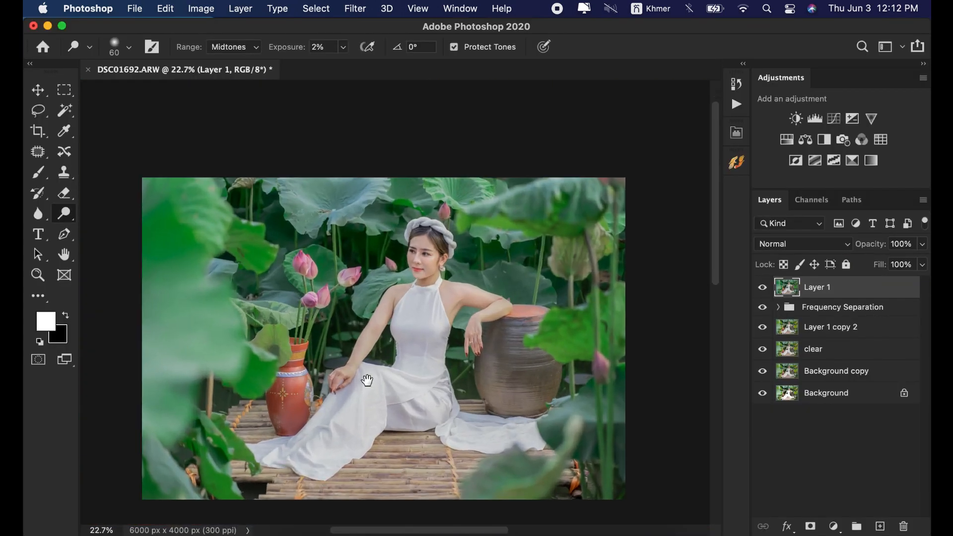
left_click_drag(366, 380, 378, 349)
scroll(378, 348, "up", 3)
key("super+alt+shift+e")
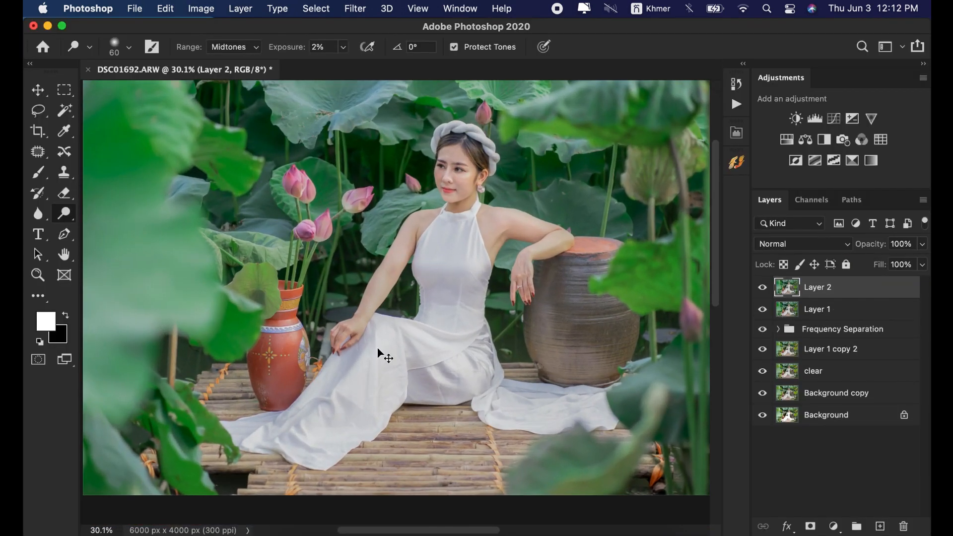
left_click_drag(384, 389, 397, 279)
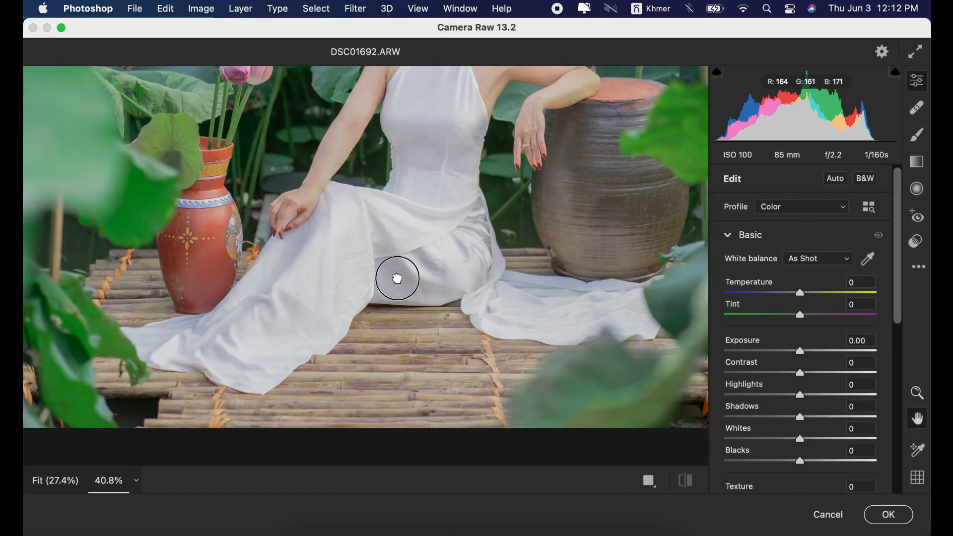
Make the stamped layer's colours more vivid in the Camera Raw Filter and apply the result
scroll(878, 328, "down", 10)
mouse_move(787, 351)
left_mouse_down()
mouse_move(832, 355)
mouse_move(819, 355)
mouse_move(817, 328)
mouse_move(798, 328)
mouse_move(804, 351)
mouse_move(819, 349)
mouse_move(802, 353)
left_mouse_up()
scroll(497, 328, "down", 5)
left_click_drag(807, 330, 837, 324)
left_click(887, 516)
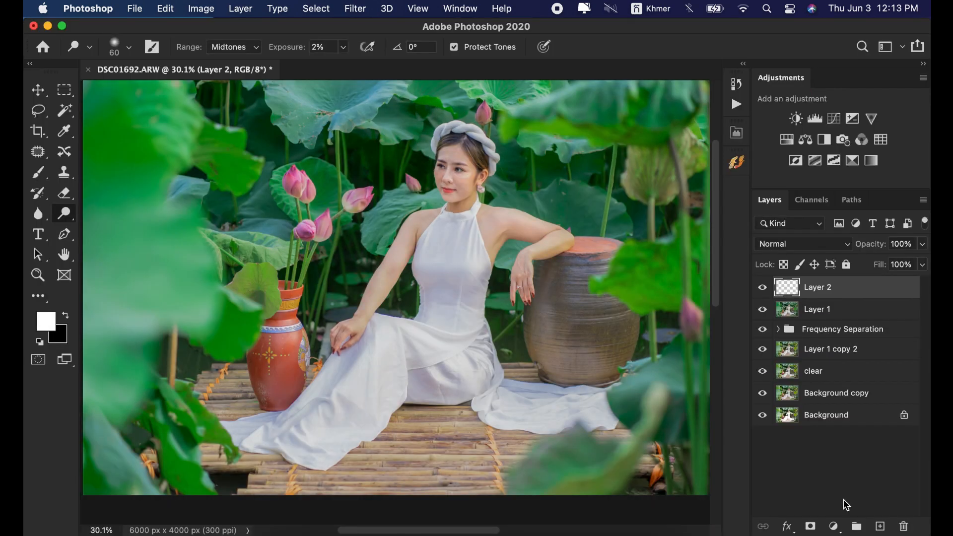
Add a black mask to Layer 2 and reveal its effect on the bamboo floor with a white size 250 brush
left_click(810, 527, "alt")
key("b")
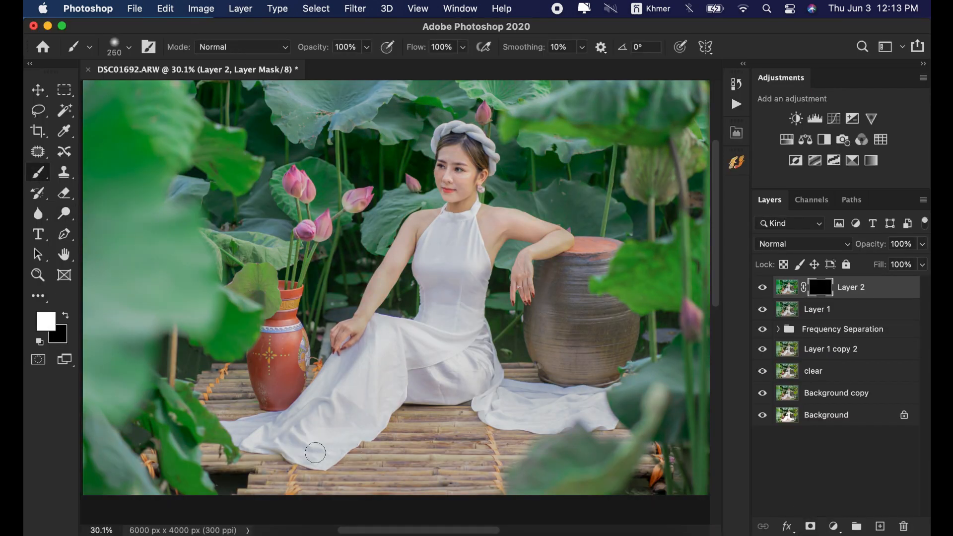
scroll(315, 453, "up", 5)
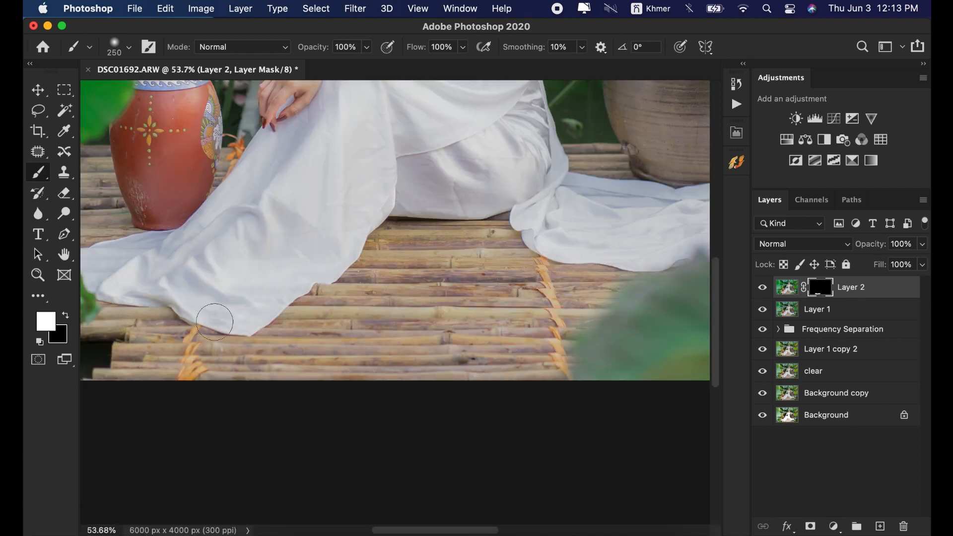
scroll(307, 236, "left", 5)
scroll(290, 246, "up", 2)
mouse_move(334, 289)
left_mouse_down()
mouse_move(346, 204)
mouse_move(347, 287)
left_mouse_up()
Paint white on Layer 2's mask at brush size 90 over the bamboo along the dress hem and train
key("bracketleft")
key("bracketleft")
key("bracketleft")
key("bracketleft")
key("bracketleft")
left_click_drag(516, 196, 511, 219)
left_click_drag(464, 296, 190, 305)
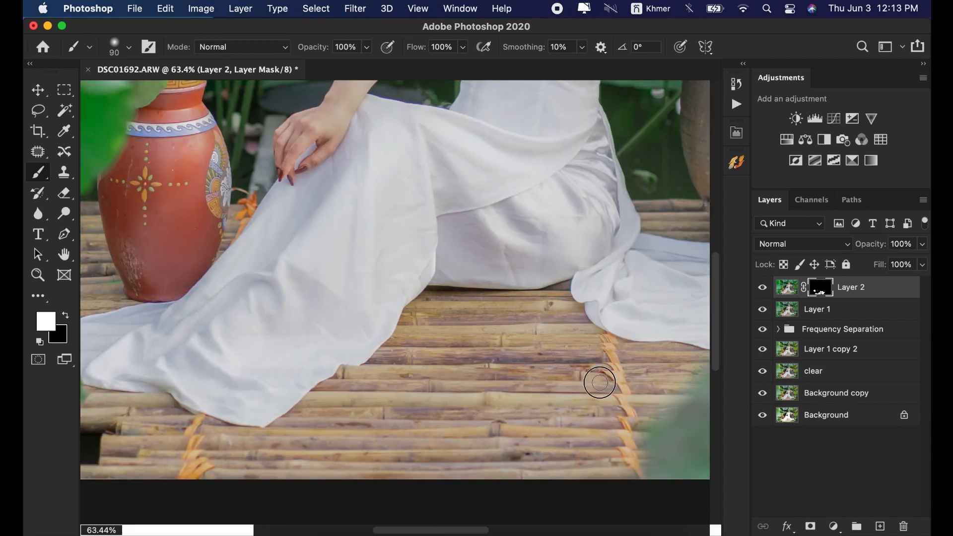
left_click_drag(421, 395, 217, 435)
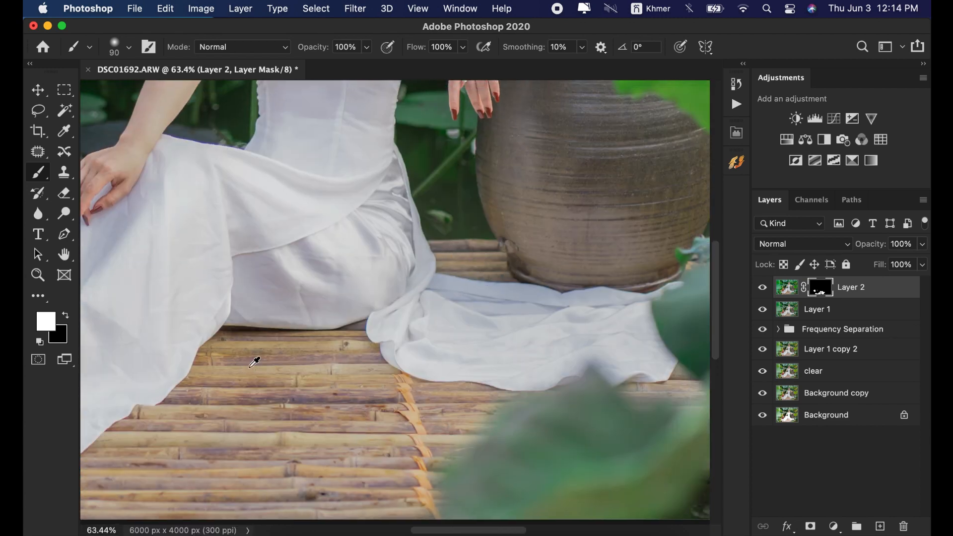
left_click_drag(256, 361, 254, 358)
left_click_drag(252, 357, 351, 334)
Compare the bamboo floor with Layer 2 hidden and shown
left_click(764, 287)
left_click(764, 288)
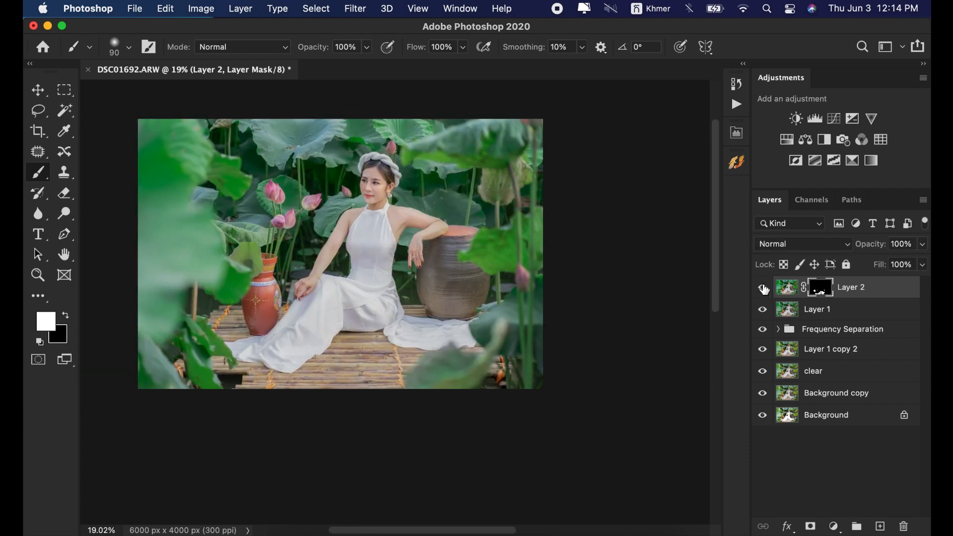
left_click(764, 287)
left_click(764, 287)
Reveal Layer 2's effect on the bamboo around the red vase with a size 200 brush, leaving the layer style unchanged
scroll(249, 350, "up", 5)
key("bracketright")
key("bracketright")
key("bracketright")
key("bracketright")
key("bracketright")
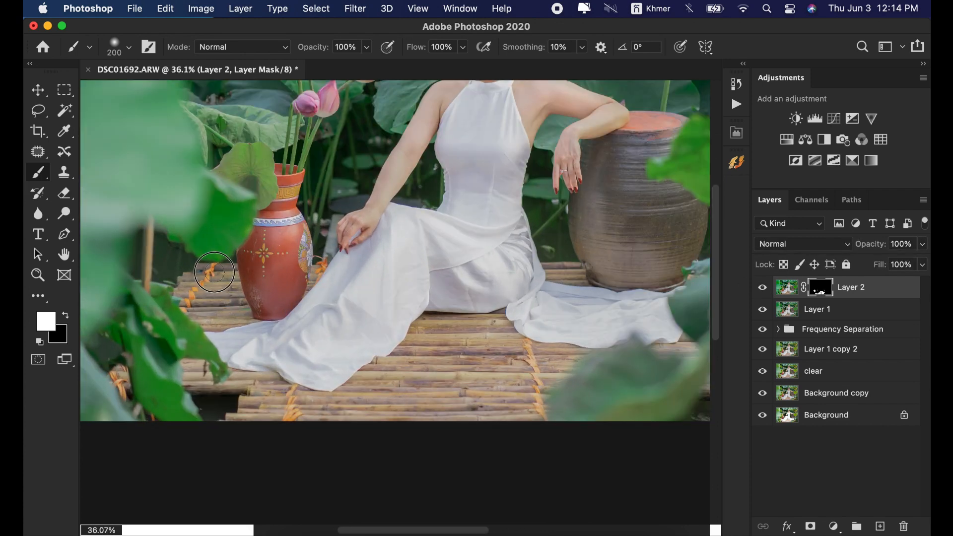
double_click(785, 288)
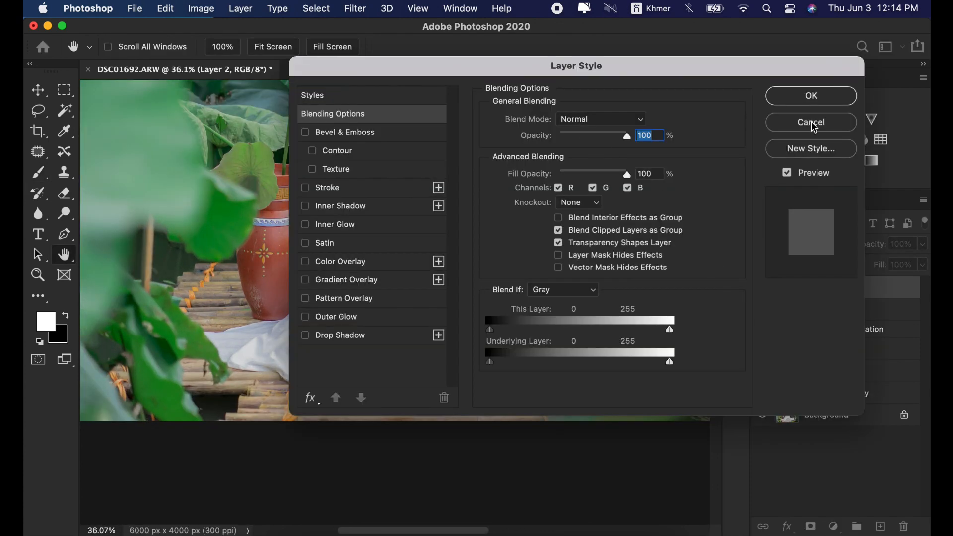
left_click(811, 123)
Stamp all visible layers into a new layer above Layer 2 and load it into the Camera Raw Filter
scroll(414, 333, "down", 4)
scroll(414, 332, "up", 2)
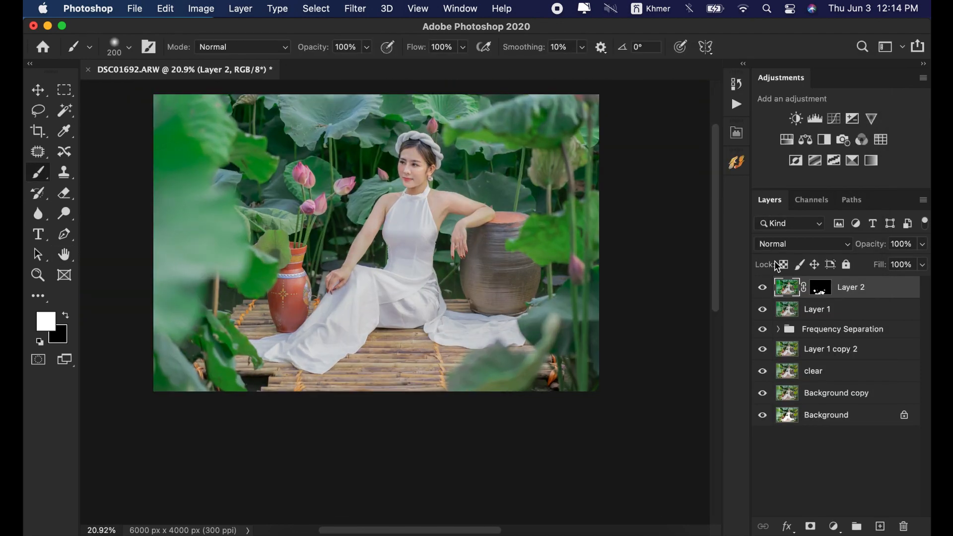
key("super+alt+shift+e")
key("super+shift+a")
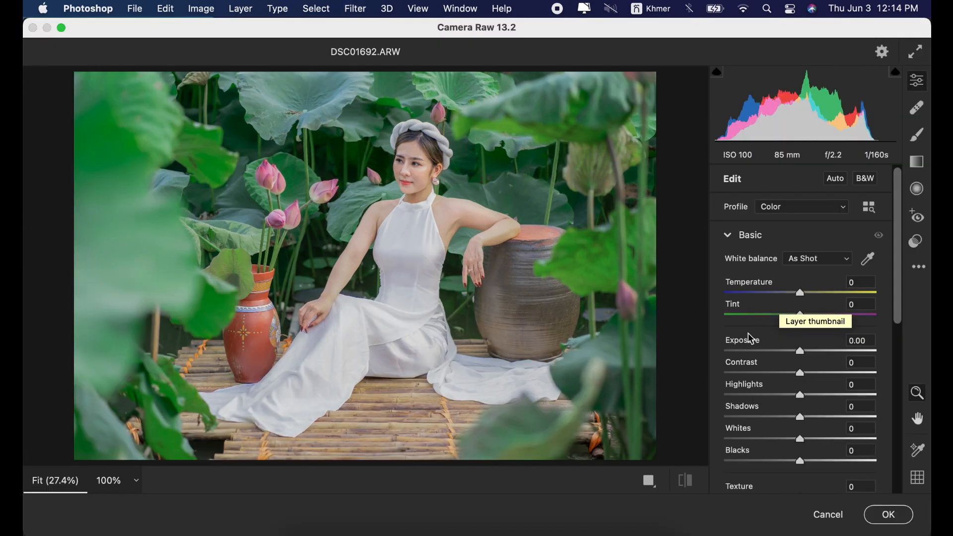
Draw an inverted radial filter with feather 50 around the woman
left_click(917, 190)
left_click(728, 256)
left_click_drag(366, 218, 409, 380)
left_click_drag(394, 229, 417, 270)
Set the inverted radial filter's Whites to -60, refine its ellipse around the woman, and apply the Camera Raw edits
scroll(804, 402, "down", 4)
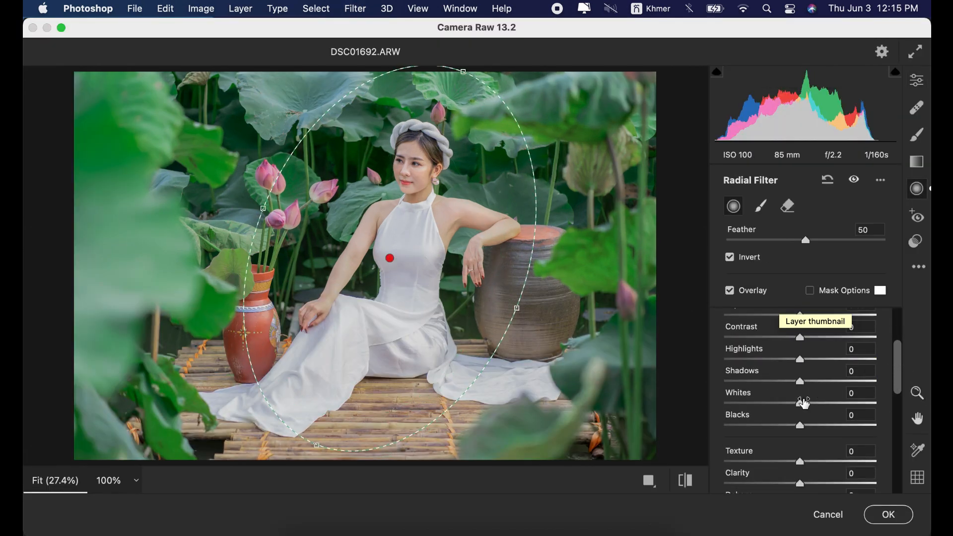
left_click_drag(805, 403, 757, 416)
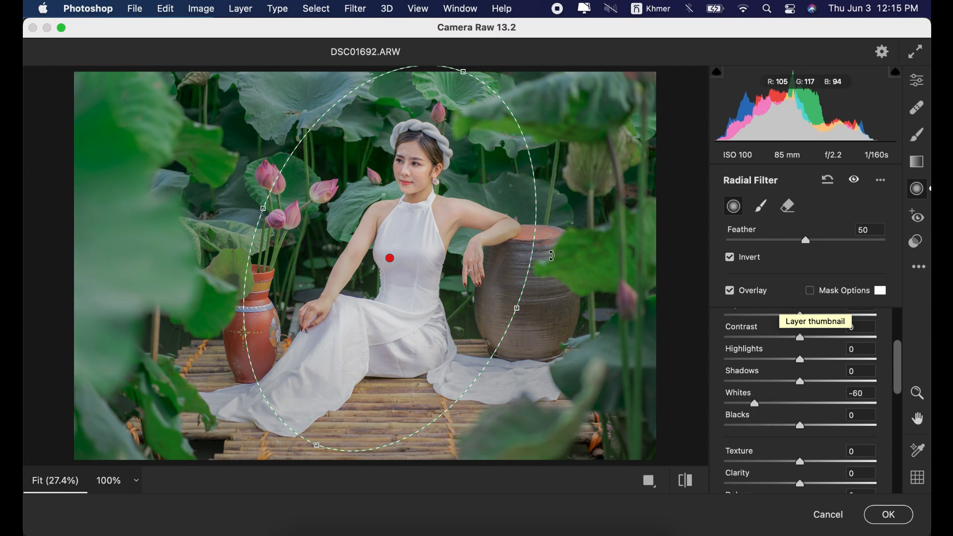
left_click_drag(552, 256, 436, 245)
key("Escape")
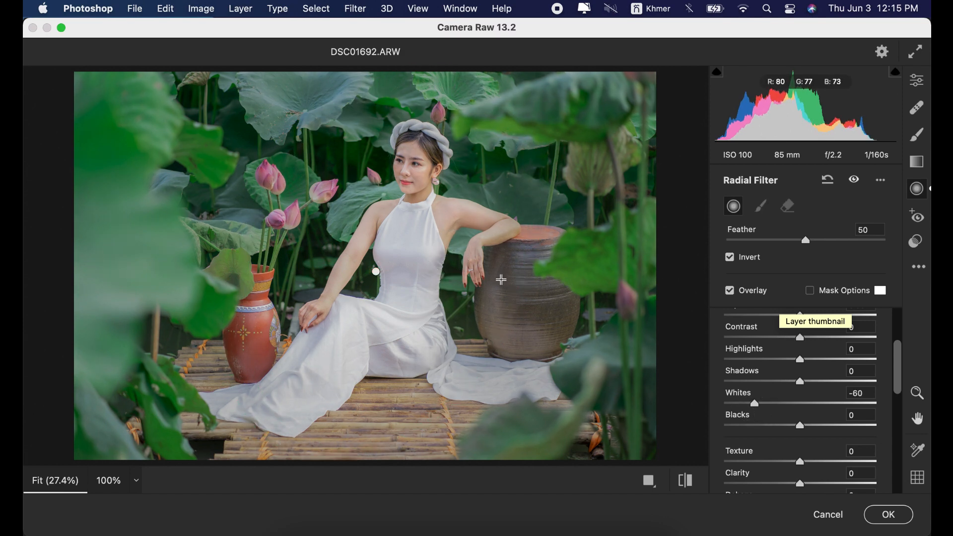
key("Escape")
scroll(471, 288, "down", 2)
scroll(471, 287, "up", 3)
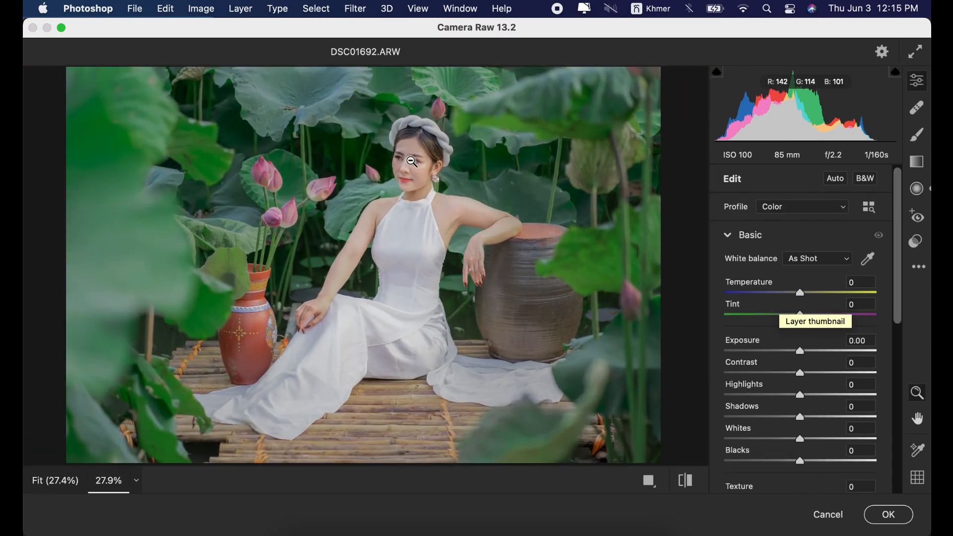
scroll(409, 161, "up", 3)
scroll(399, 187, "down", 5)
scroll(403, 190, "up", 2)
left_click(886, 519)
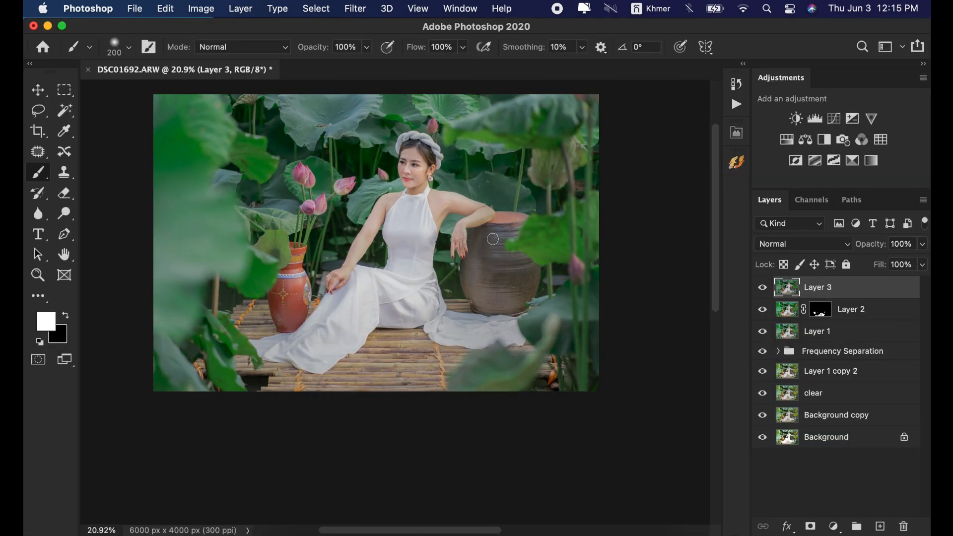
Add a Curves adjustment layer above Layer 3, shape a gentle S-curve, and pull the white point inward
left_click(833, 526)
left_click(850, 284)
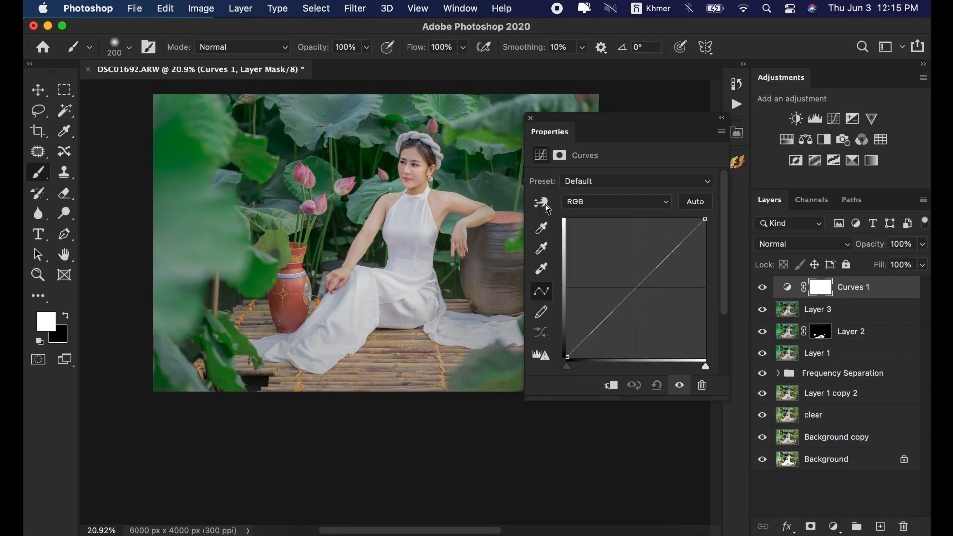
left_click(637, 289)
left_click(604, 320)
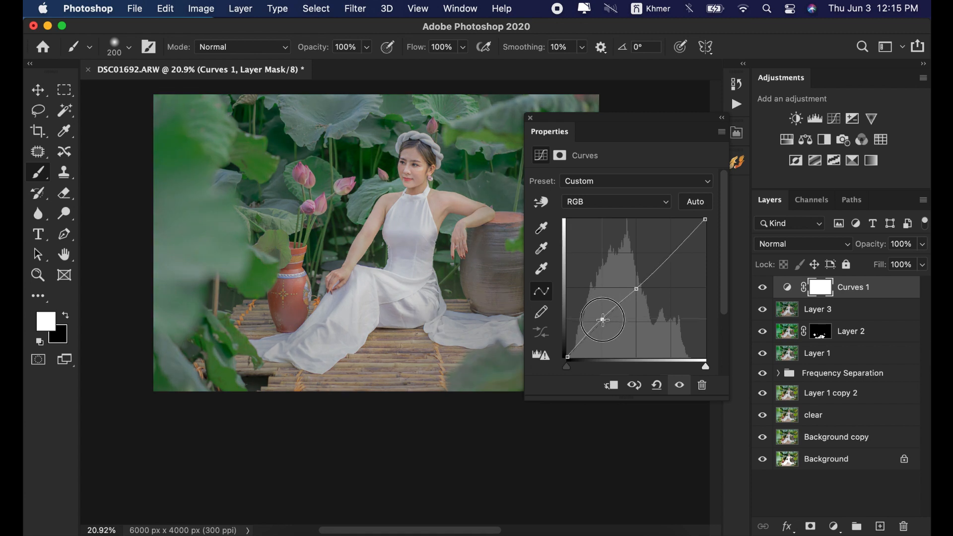
mouse_move(675, 247)
left_mouse_down()
mouse_move(675, 238)
mouse_move(672, 247)
left_mouse_up()
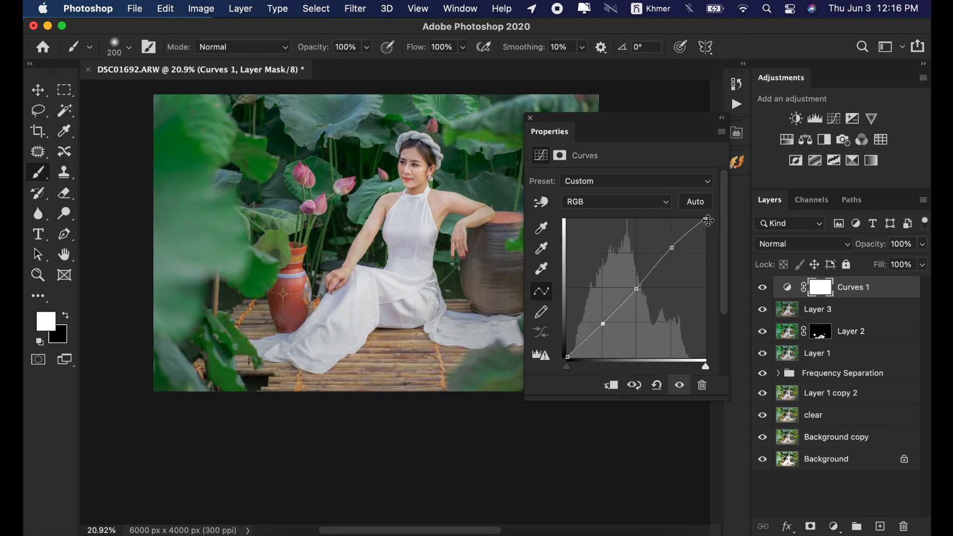
left_click_drag(706, 219, 699, 219)
left_click_drag(672, 248, 669, 248)
Compare the image with and without the Curves adjustment and collapse its properties
left_click(679, 386)
left_click(679, 386)
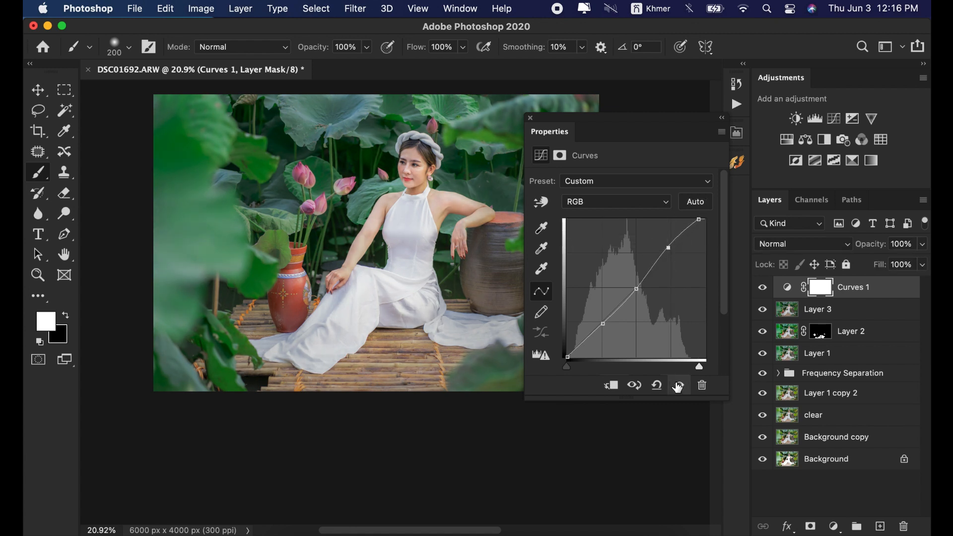
left_click(678, 386)
left_click(678, 386)
left_click(724, 121)
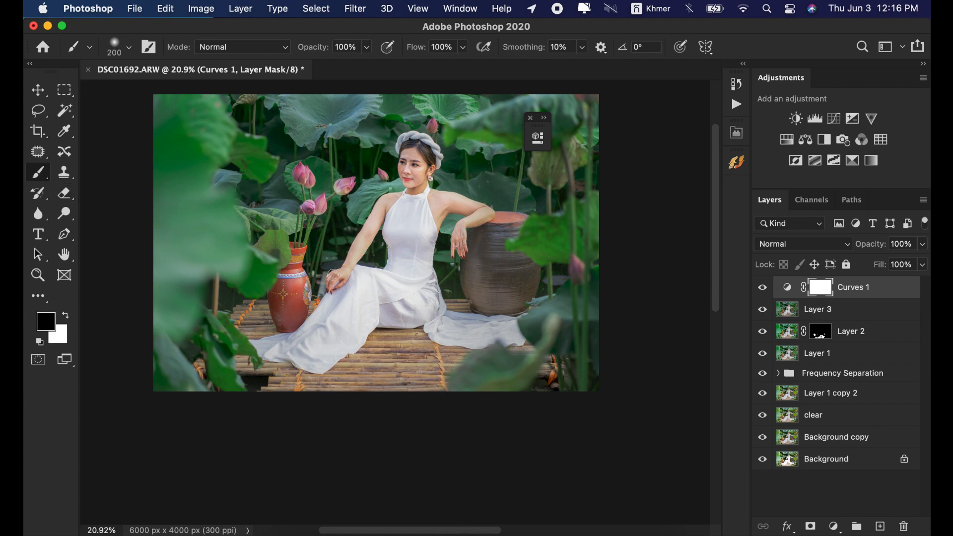
Paint black with an enlarged brush on the Curves mask over the woman's face, torso and dress
scroll(341, 267, "up", 1)
key("]")
key("]")
key("]")
key("]")
left_click_drag(422, 149, 433, 138)
mouse_move(423, 205)
left_mouse_down()
mouse_move(408, 273)
mouse_move(425, 262)
mouse_move(359, 326)
mouse_move(377, 289)
mouse_move(340, 309)
mouse_move(323, 356)
mouse_move(252, 357)
mouse_move(521, 340)
left_mouse_up()
Mask the Curves effect off the woman's arms, shoulders and head with a black brush at size 200
key("[")
key("[")
key("[")
key("[")
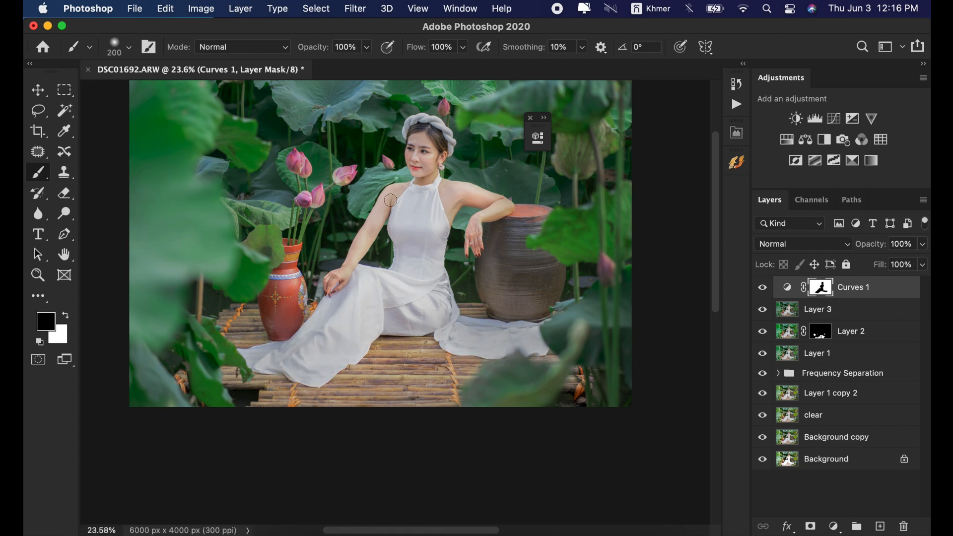
left_click_drag(391, 200, 343, 283)
left_click_drag(416, 137, 464, 195)
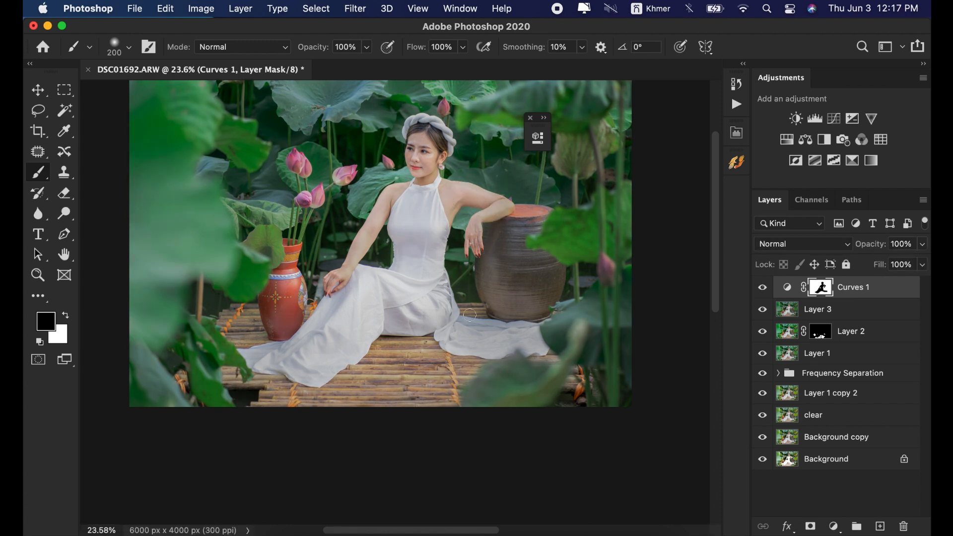
scroll(335, 233, "down", 1)
scroll(330, 213, "up", 10)
scroll(328, 212, "right", 3)
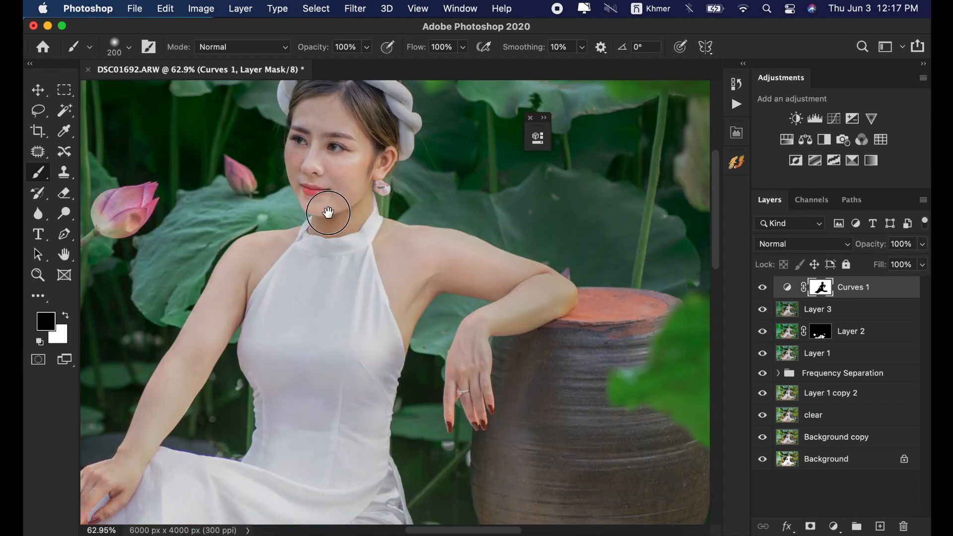
Stamp all visible layers into a new layer above Curves 1, swap the painting colors, and close the floating panel
scroll(328, 213, "up", 2)
key("super+shift+alt+n")
key("x")
scroll(274, 185, "up", 10)
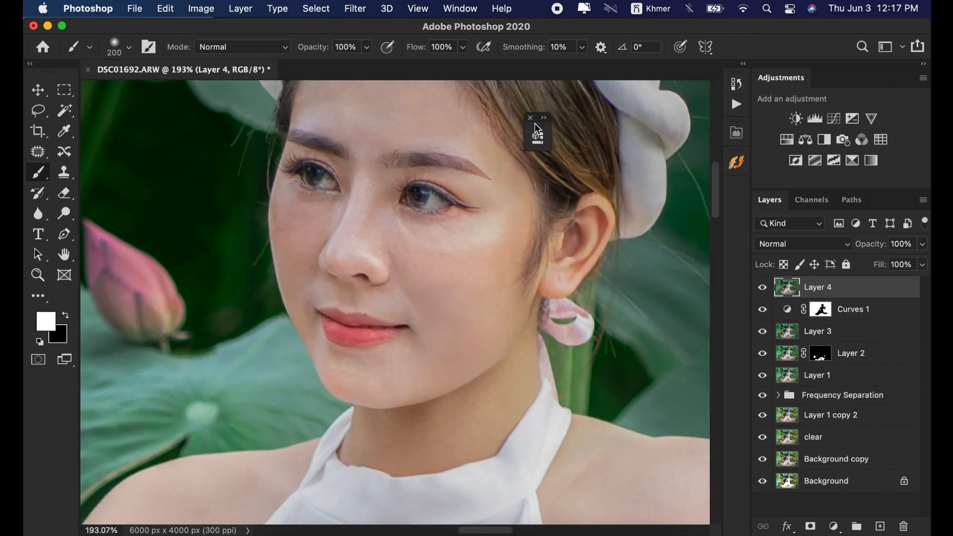
left_click(530, 118)
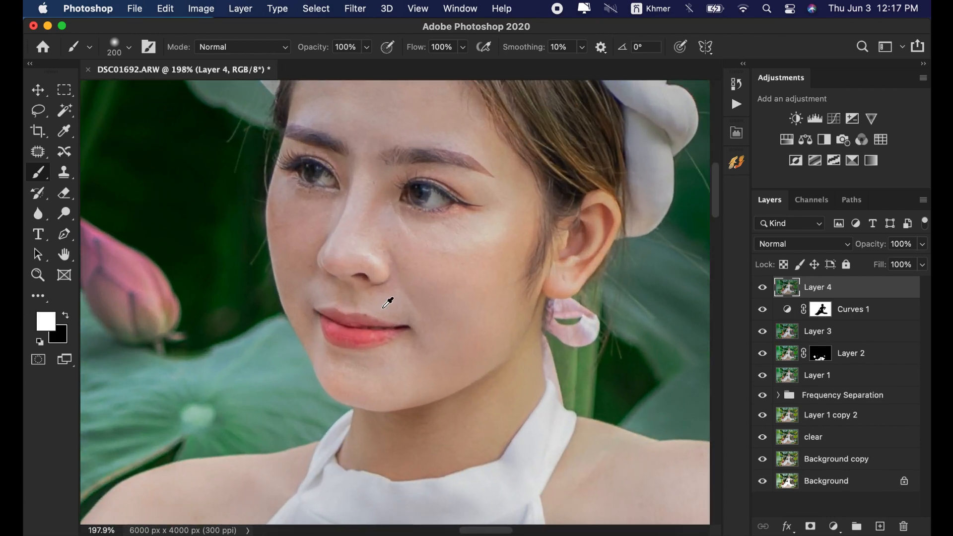
scroll(390, 300, "up", 2)
left_click(738, 164)
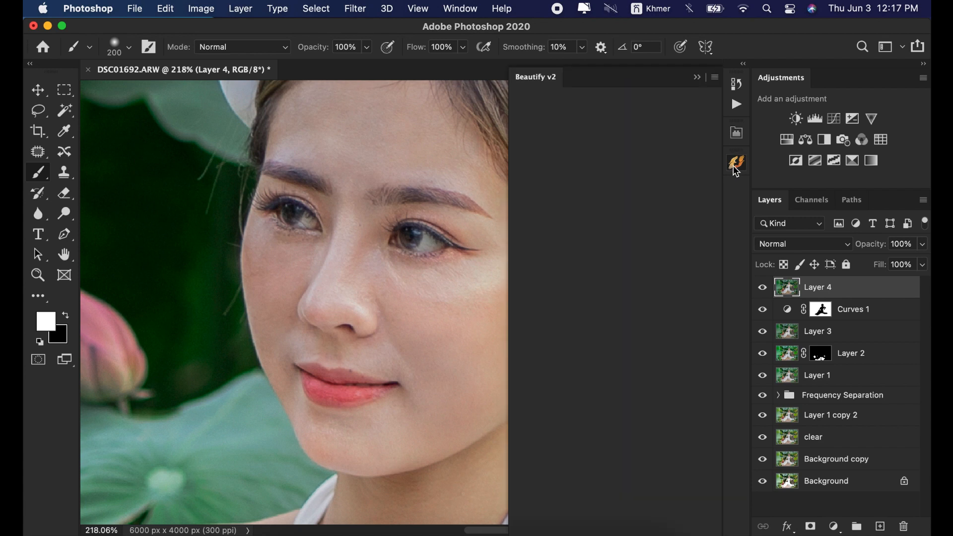
left_click(698, 83)
Apply Portraiture's Medium smoothing to the stamped layer, sampling the skin mask color from the woman's cheek
left_click(356, 8)
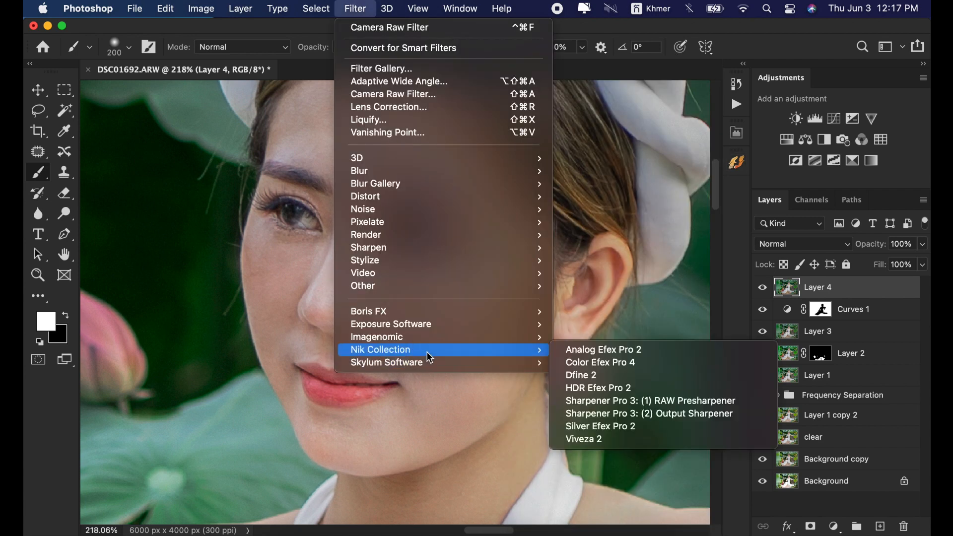
left_click(551, 340)
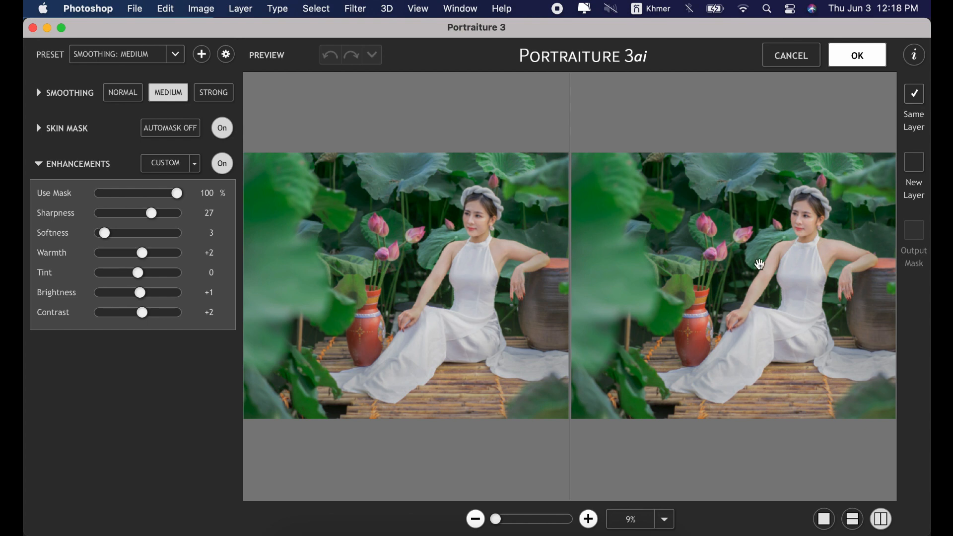
left_click(589, 519)
left_click_drag(838, 224, 753, 344)
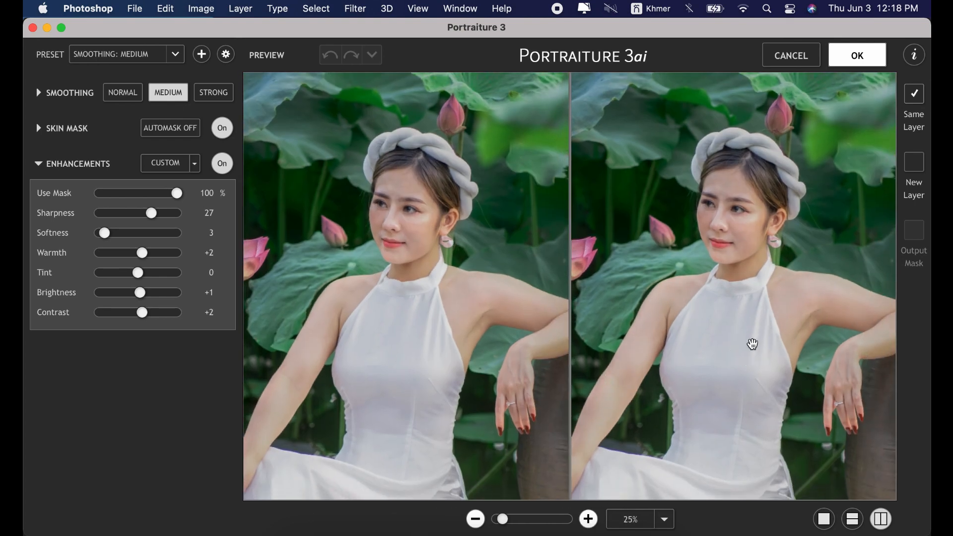
left_click(725, 288)
left_click(589, 520)
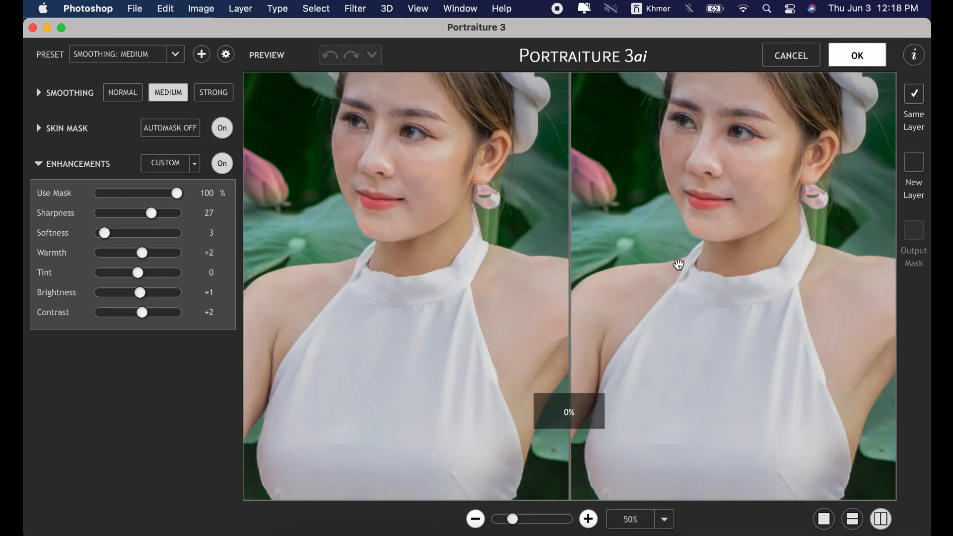
left_click(49, 128)
left_click(437, 246)
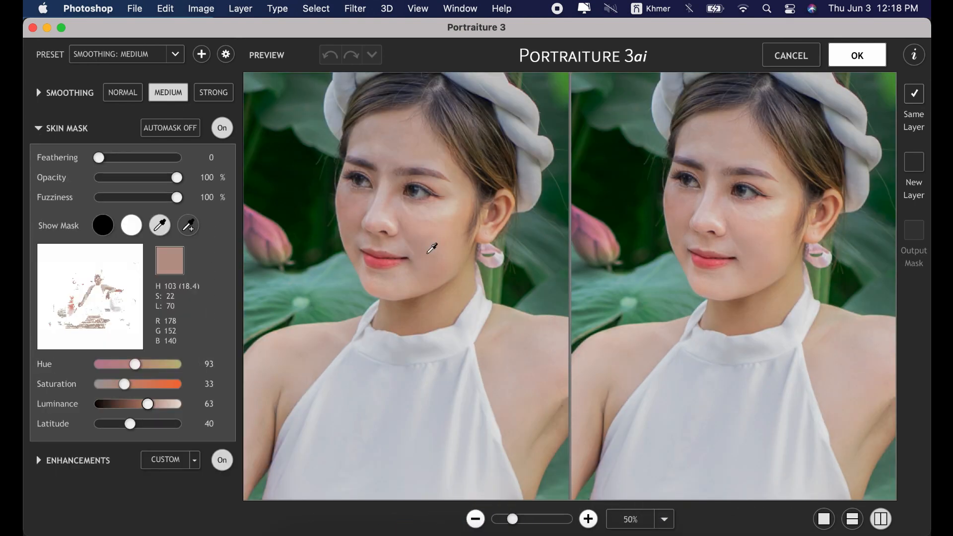
left_click(436, 245)
left_click(715, 277)
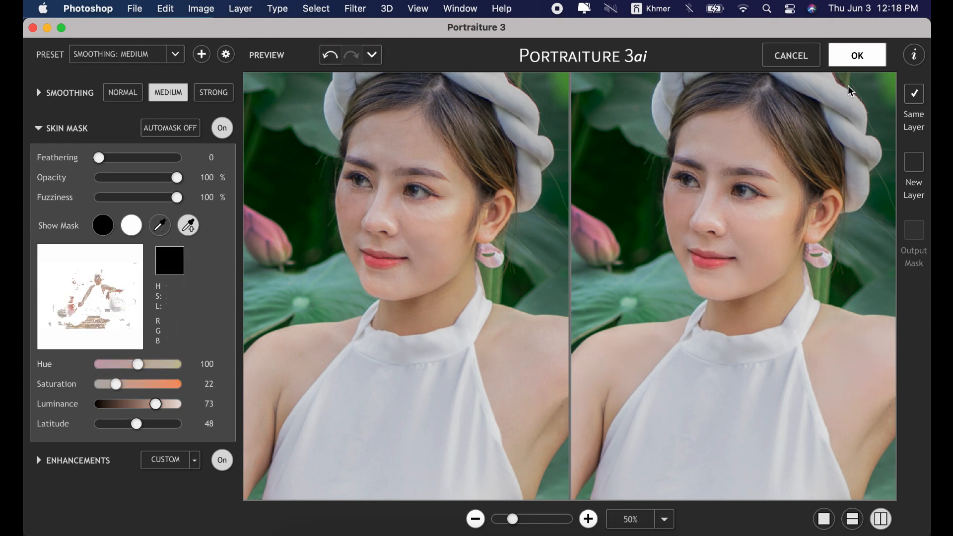
key("Return")
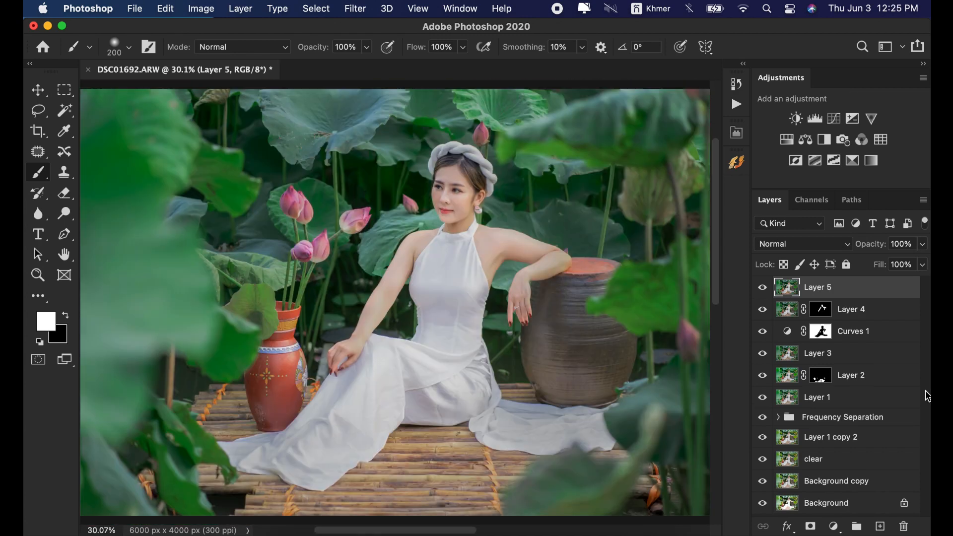
Group all layers above Background and compare the grouped retouching with the original photo
left_click(875, 490, "shift")
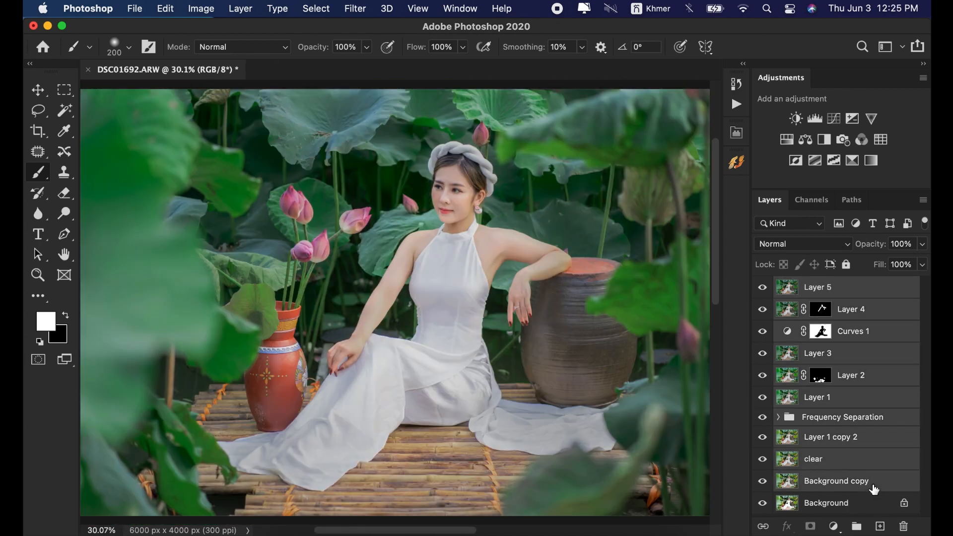
key("super+g")
left_click(762, 285)
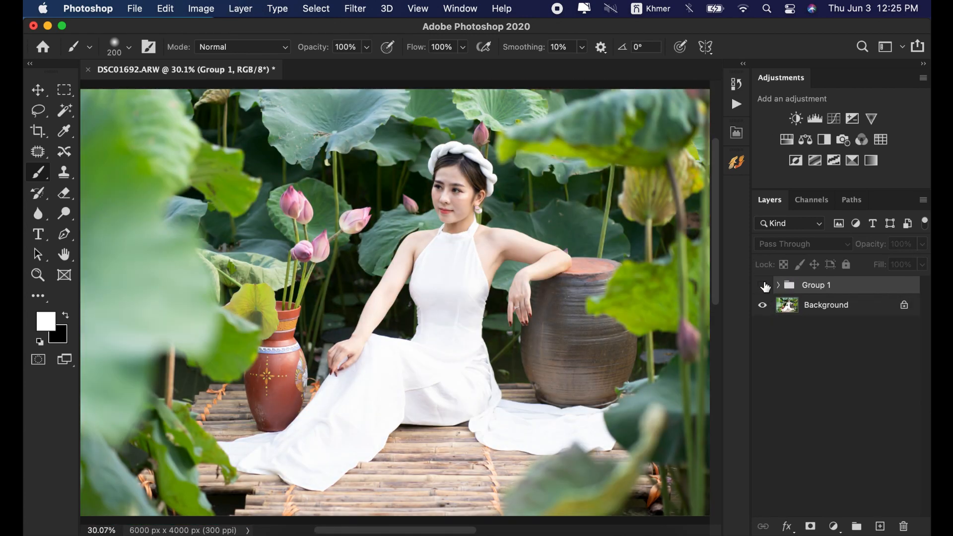
left_click(763, 285)
left_click(765, 288)
left_click(765, 288)
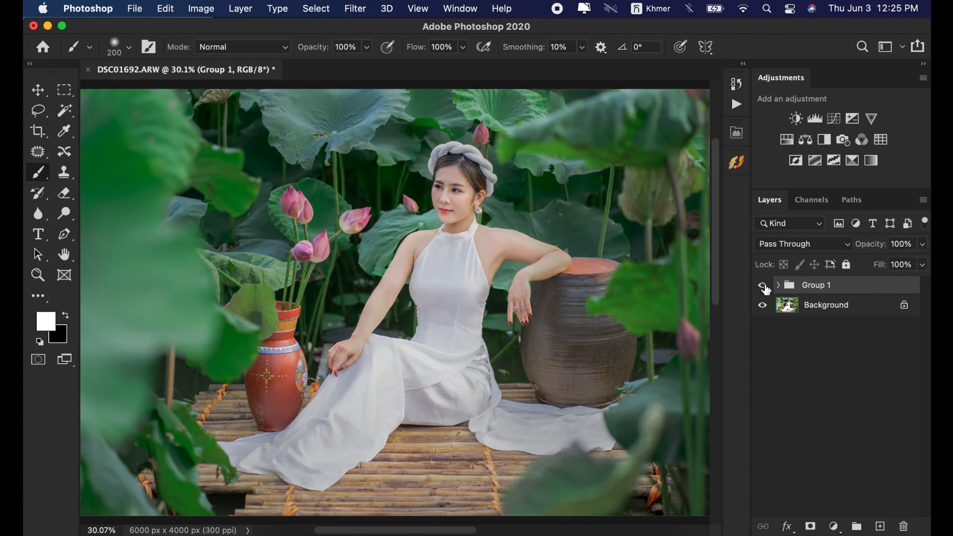
Compare the woman's face and upper body with and without the grouped edits, and review the whole picture
scroll(464, 206, "up", 5)
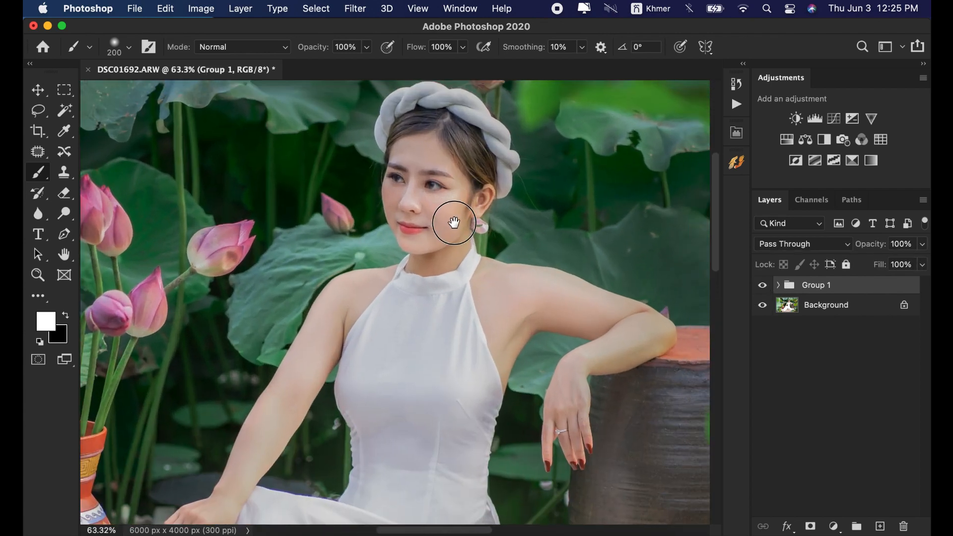
left_click_drag(454, 223, 461, 216)
left_click(763, 288)
left_click(763, 288)
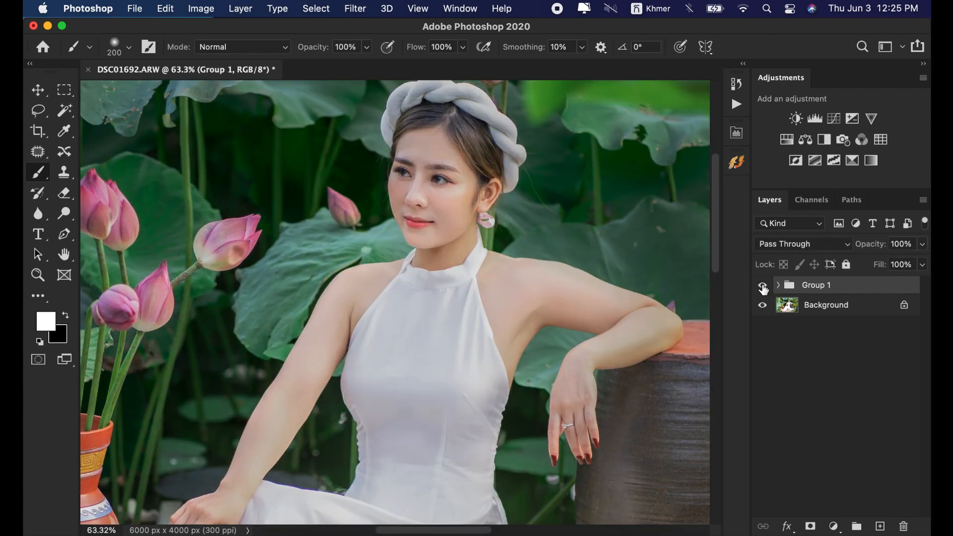
left_click(763, 287)
left_click(764, 288)
scroll(453, 280, "down", 5)
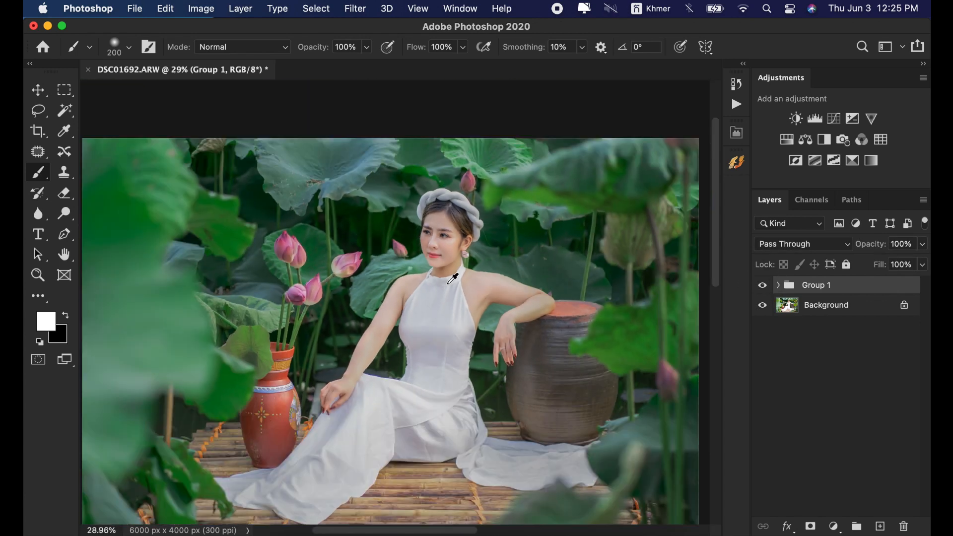
scroll(452, 279, "down", 2)
scroll(453, 278, "up", 2)
left_click_drag(464, 294, 465, 257)
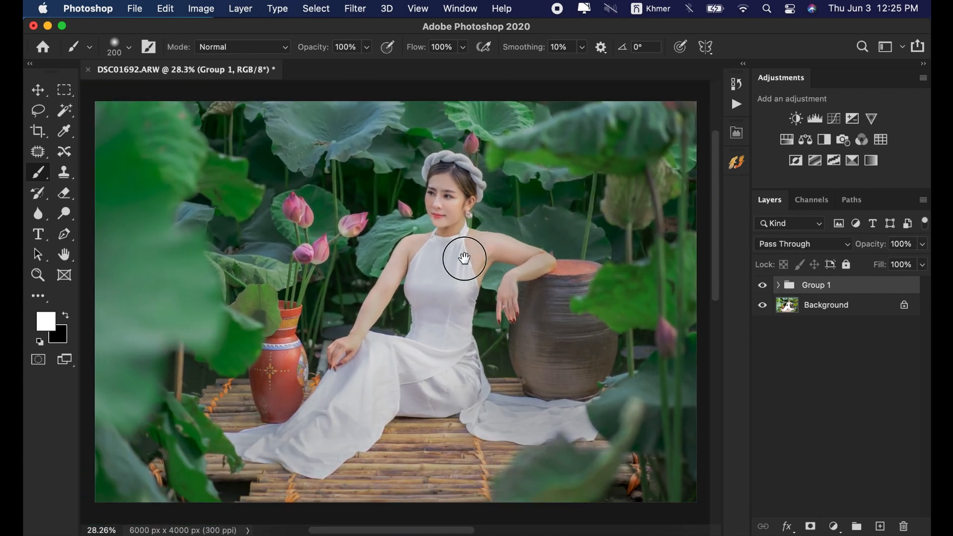
scroll(470, 261, "up", 1)
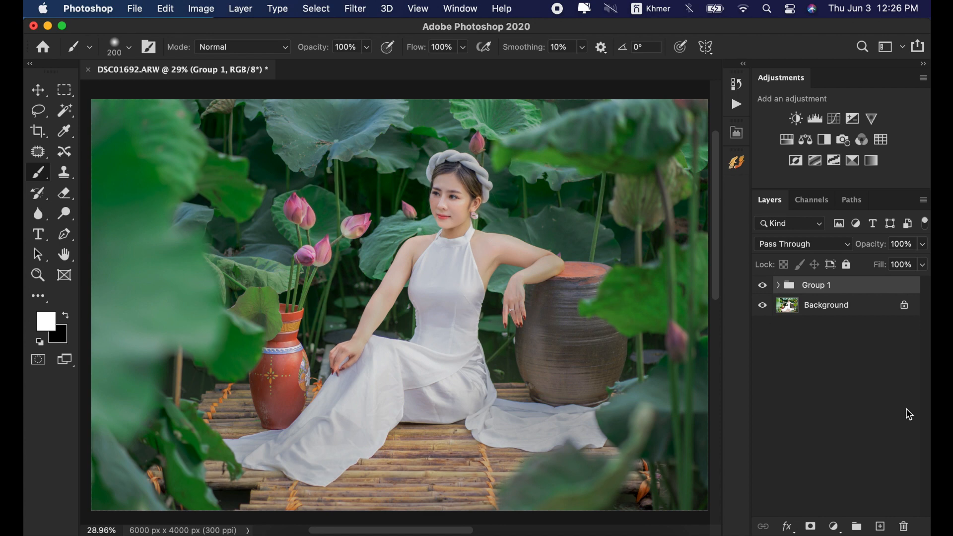
Add a Curves adjustment layer above Group 1 with shadow, midtone and highlight points kept near the diagonal, and close its properties
left_click(834, 527)
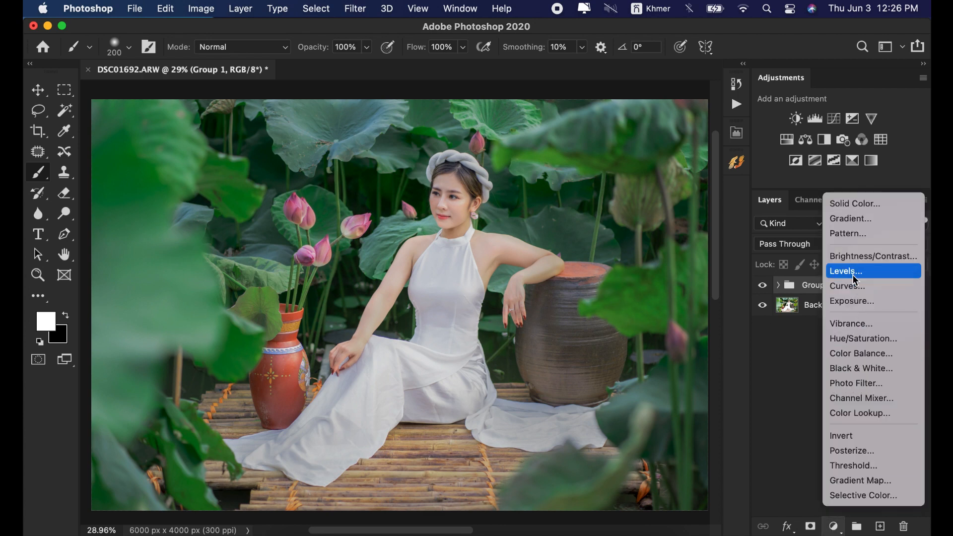
left_click(798, 253)
left_click_drag(457, 128, 642, 100)
left_click(622, 248)
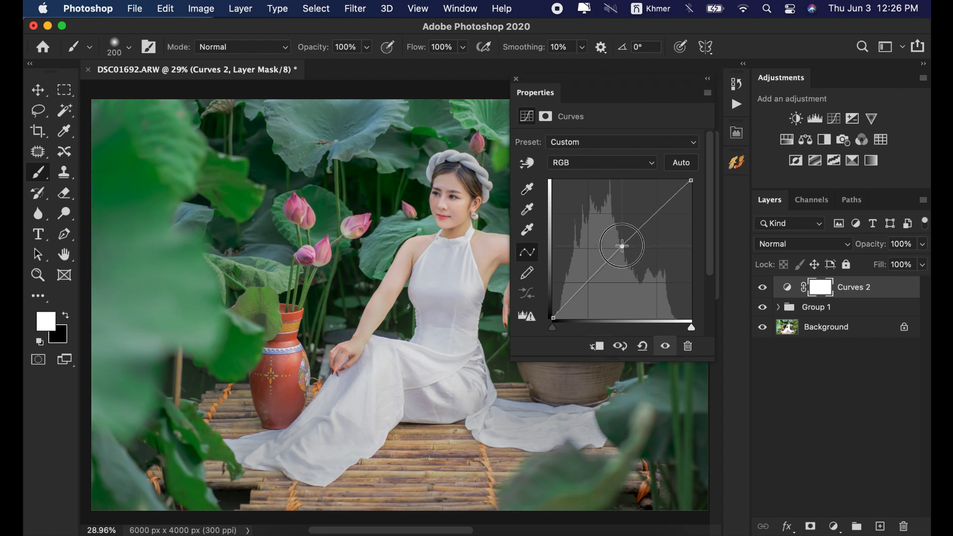
left_click(655, 216)
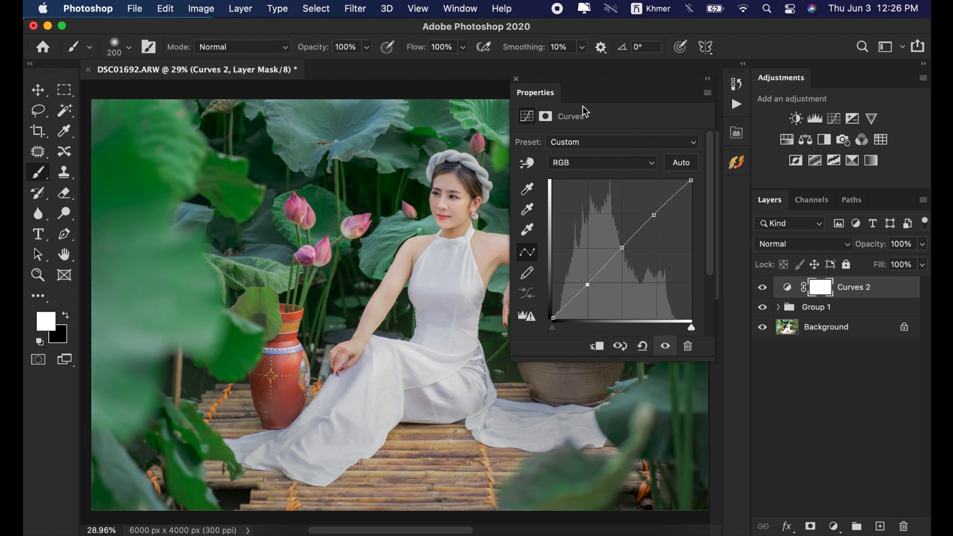
left_click(795, 382)
left_click(516, 79)
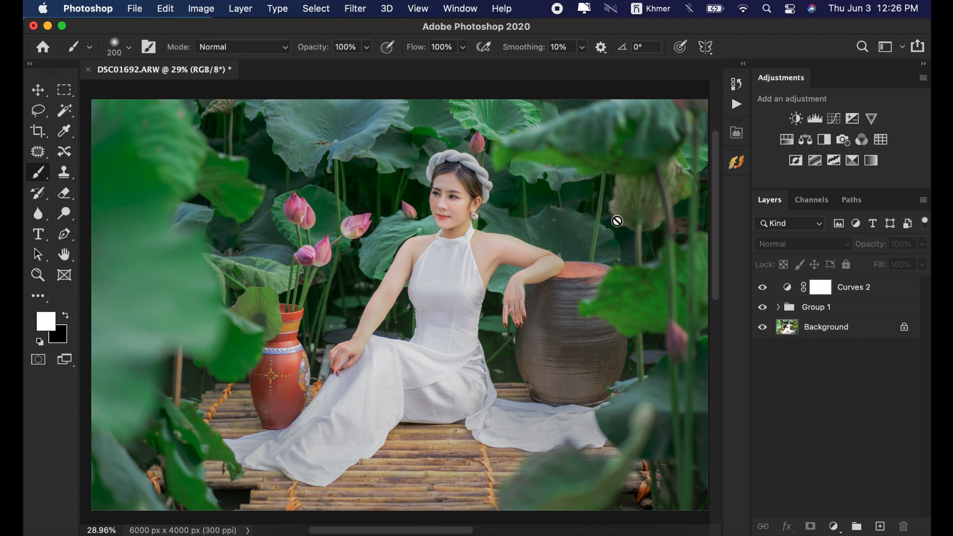
Stamp the visible image above Curves 2 and apply Color Balance to its midtones with levels -3, +1 and -1
left_click(877, 289)
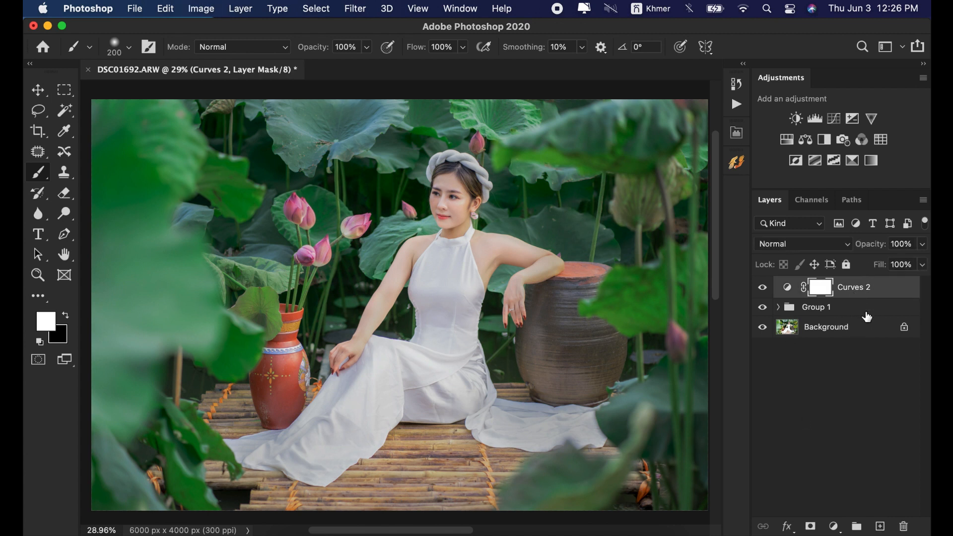
key("super+alt+shift+e")
key("super+b")
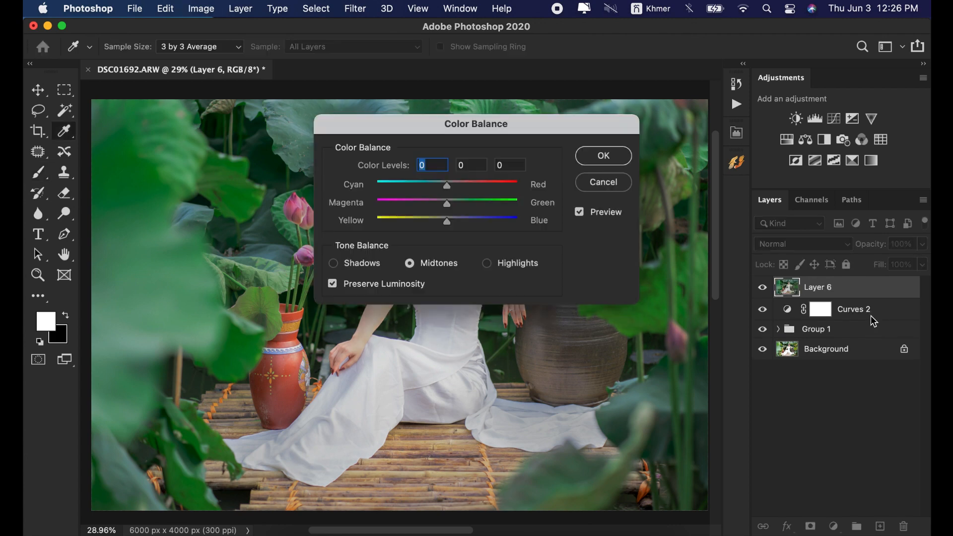
left_click_drag(505, 119, 688, 131)
left_click_drag(684, 184, 676, 186)
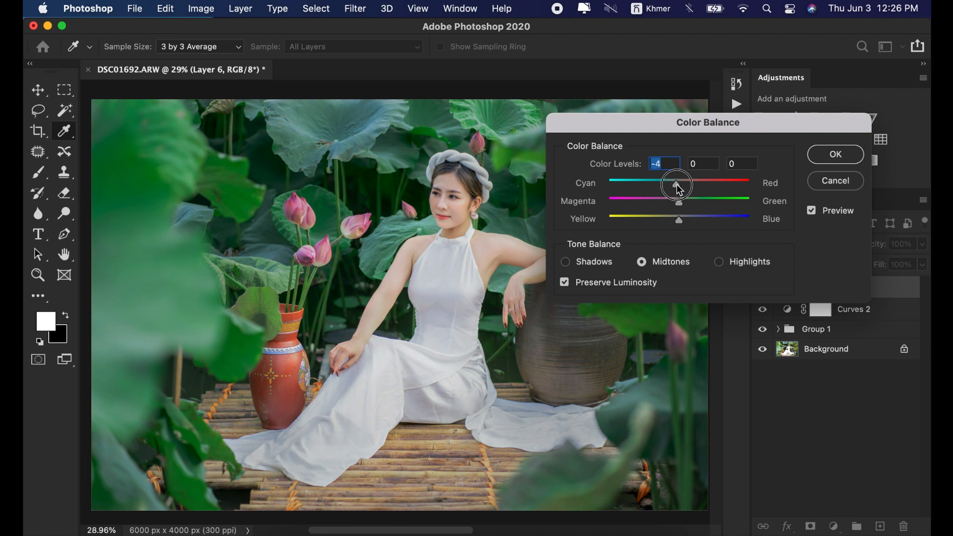
left_click_drag(675, 204, 681, 224)
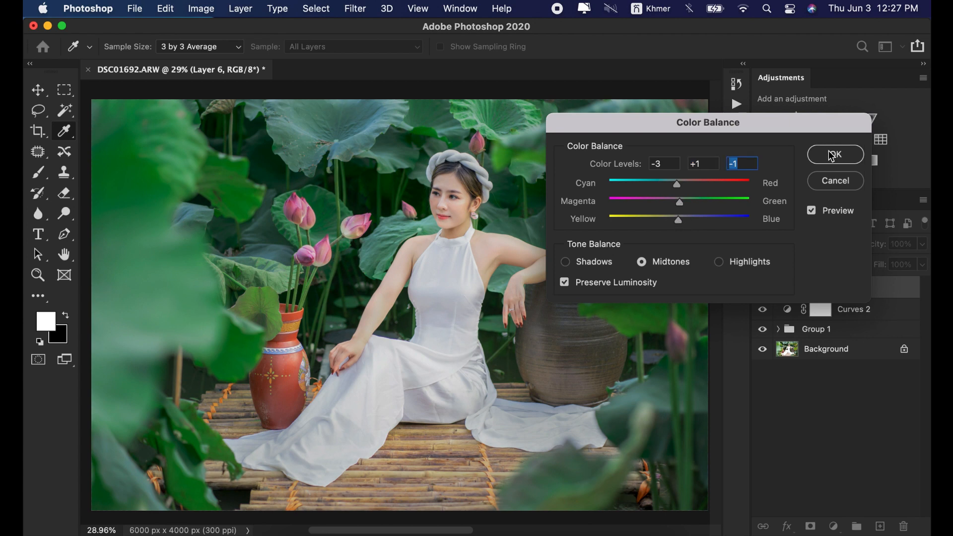
left_click(836, 155)
Group the color-balanced layer, Curves 2 and Group 1, and compare the combined result with the original photo
left_click(847, 329, "shift")
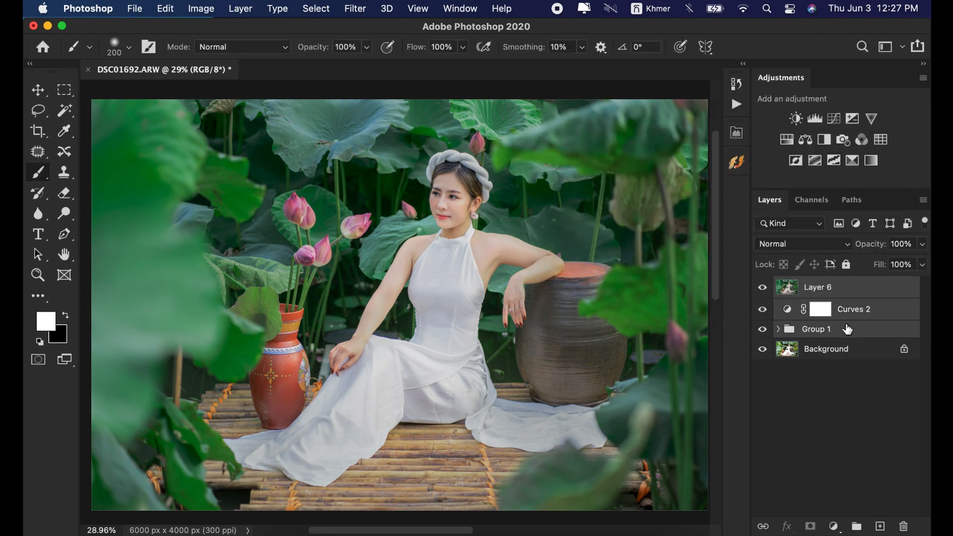
key("ctrl+g")
left_click(763, 287)
left_click(763, 287)
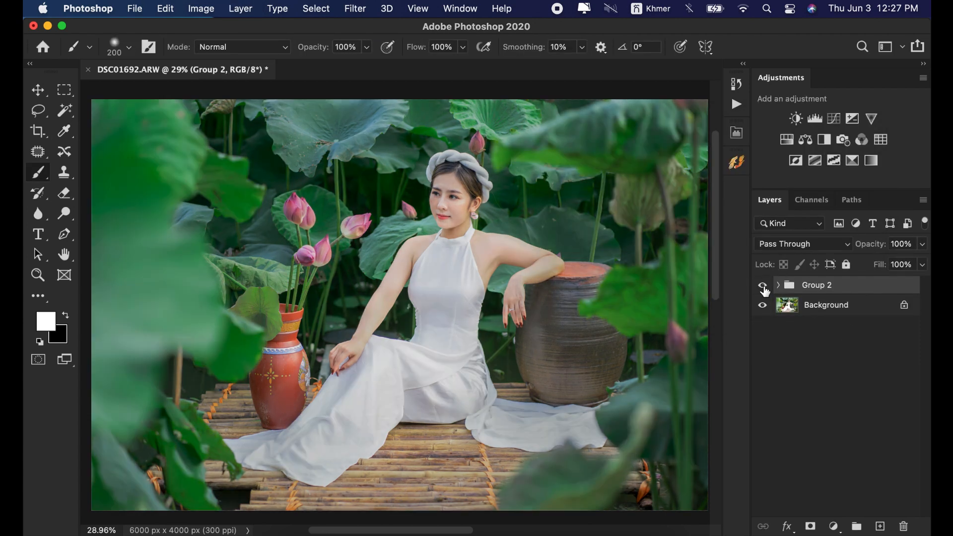
left_click(762, 287)
left_click(763, 287)
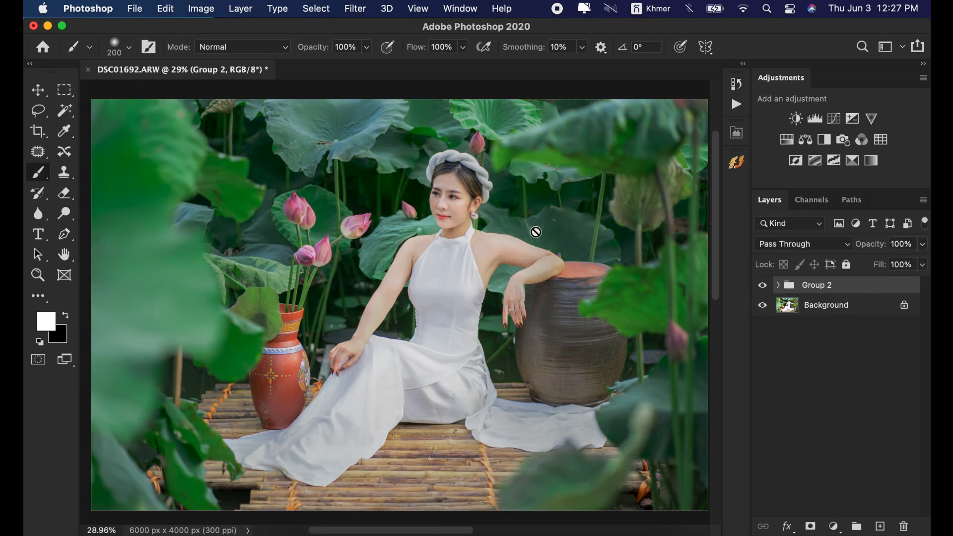